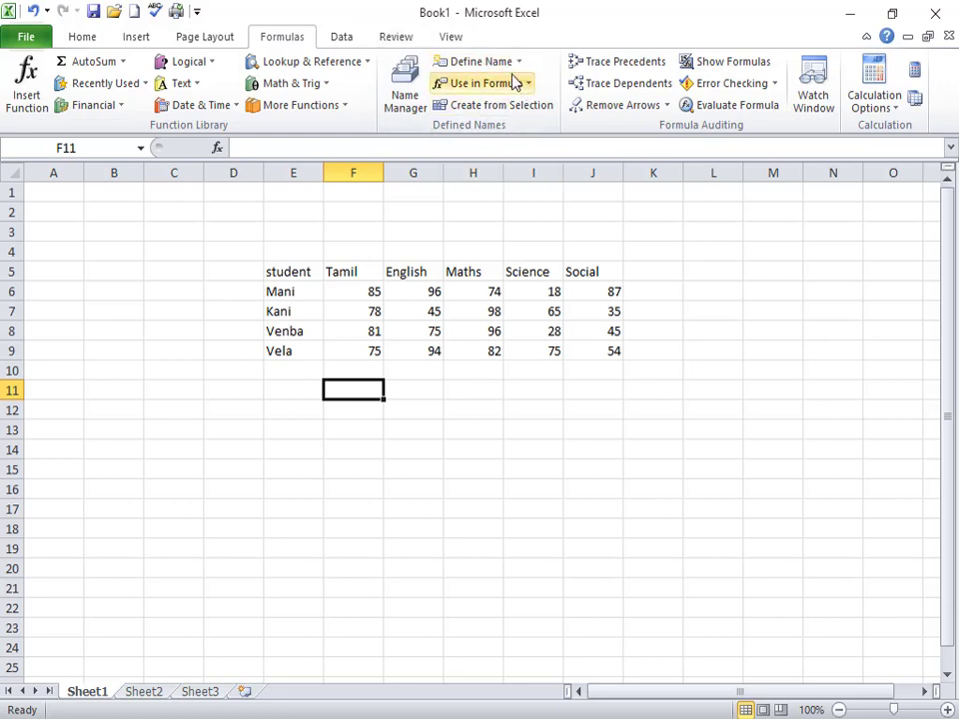
drag(285, 262, 615, 362)
click(514, 408)
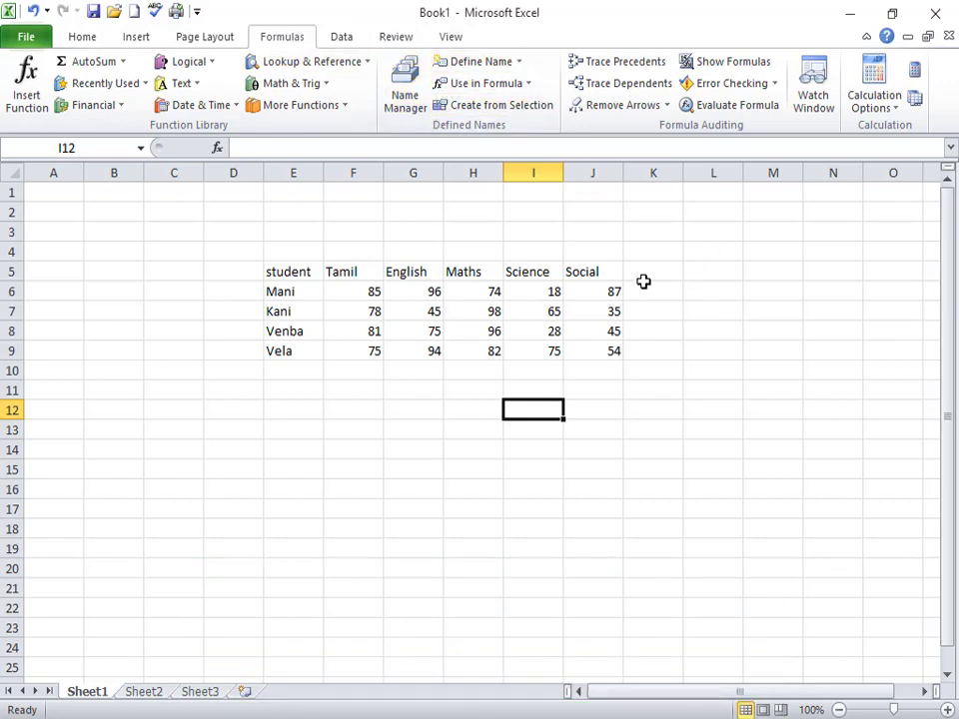
Enter a SUM formula in K6 that totals the first student's marks in F6:J6.
click(641, 294)
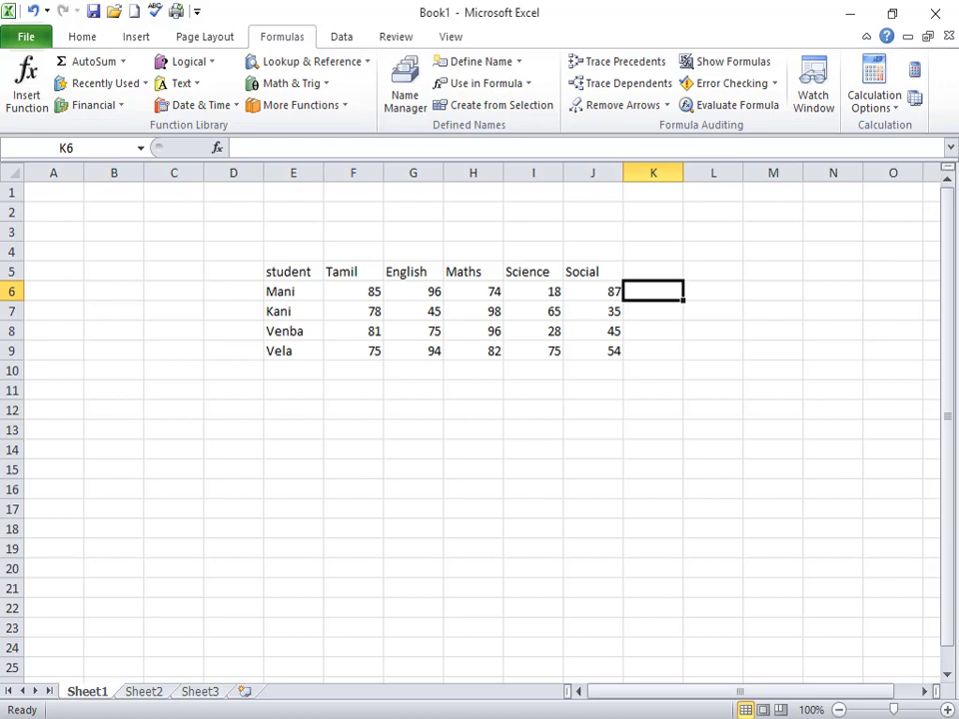
text(=)
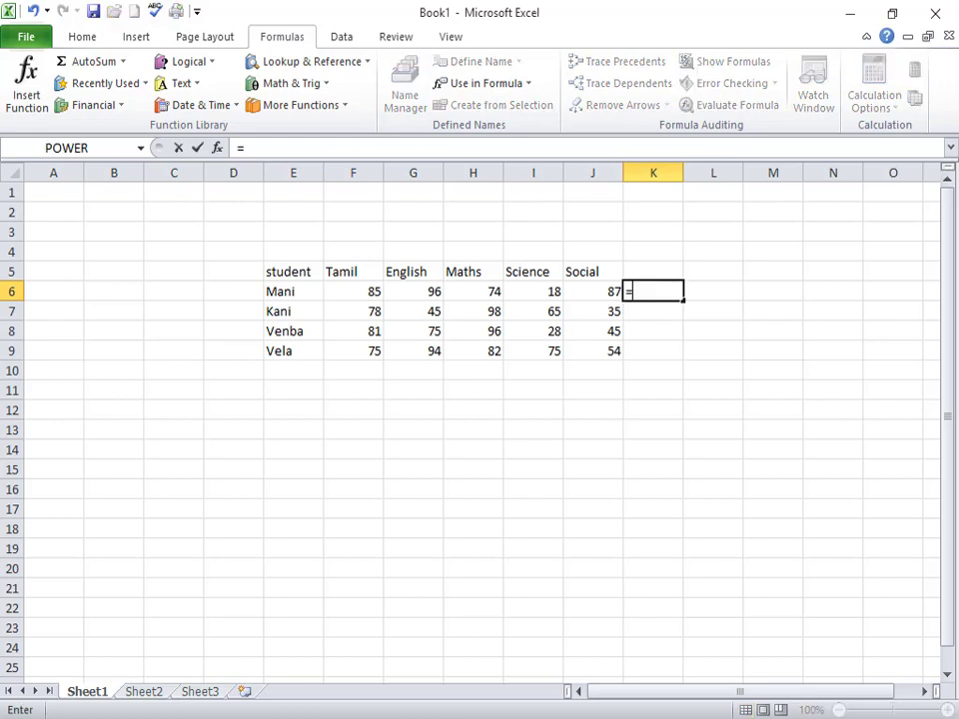
text(sum)
key(Tab)
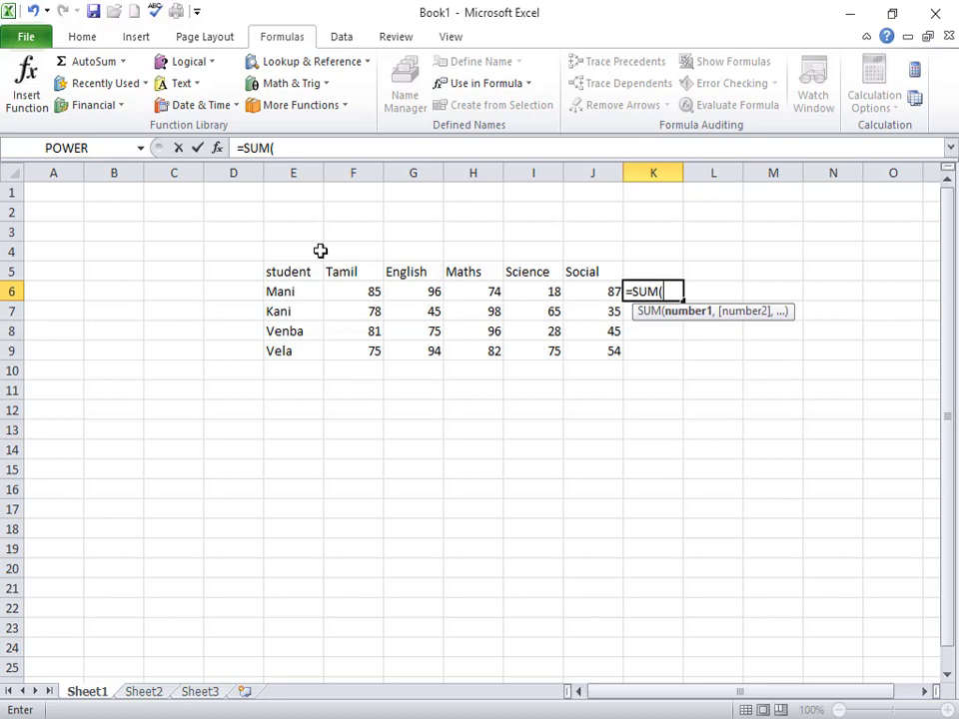
drag(330, 290, 567, 298)
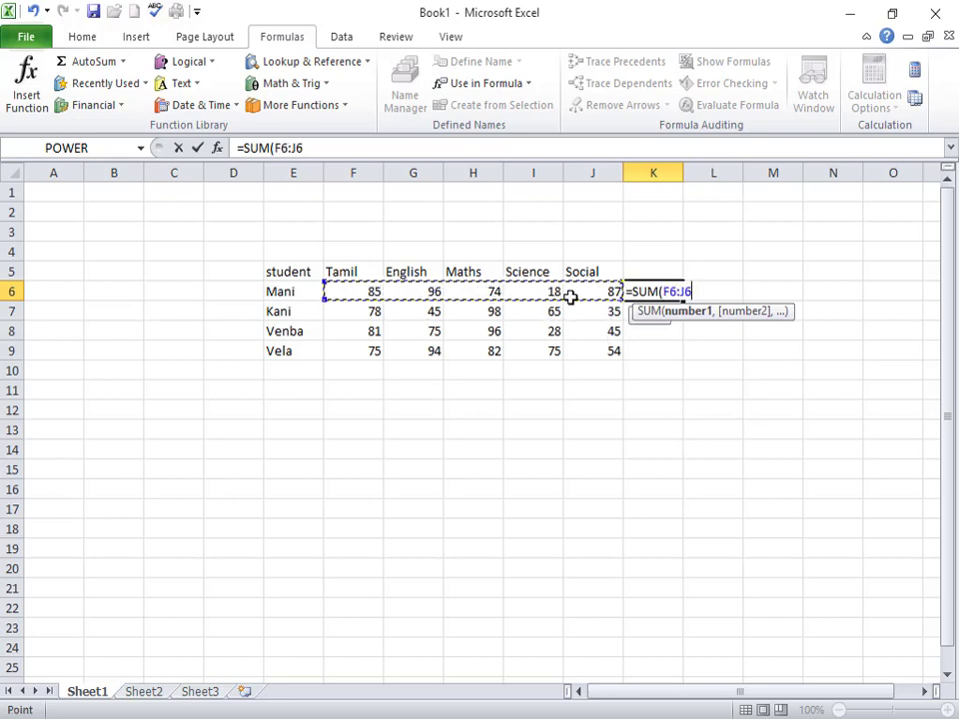
key(Return)
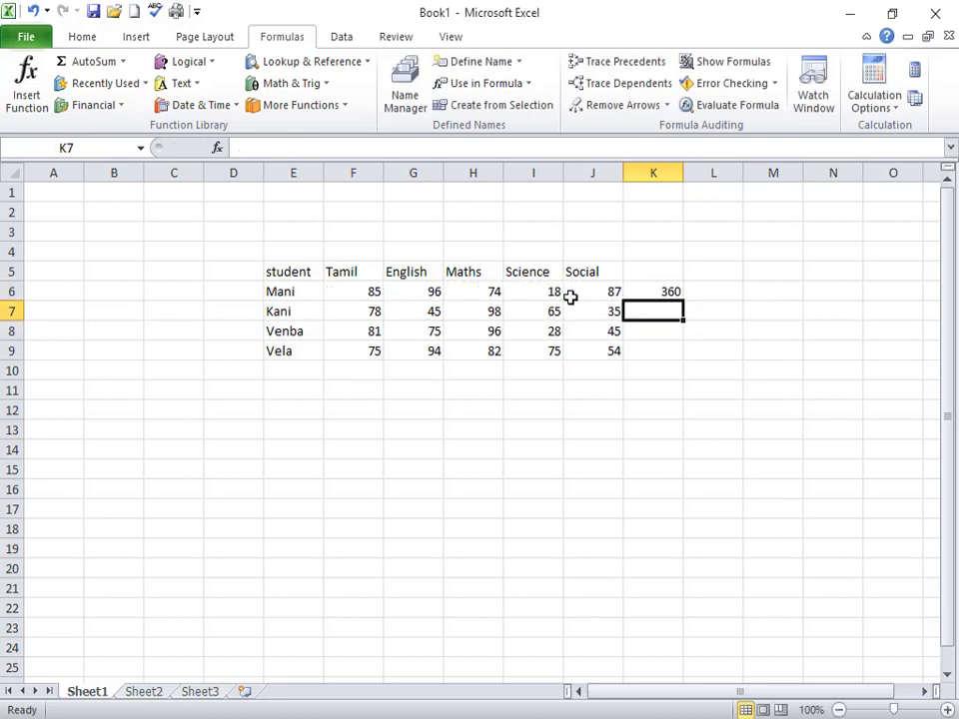
Fill the SUM formula from K6 down to K9 for the remaining students.
click(637, 289)
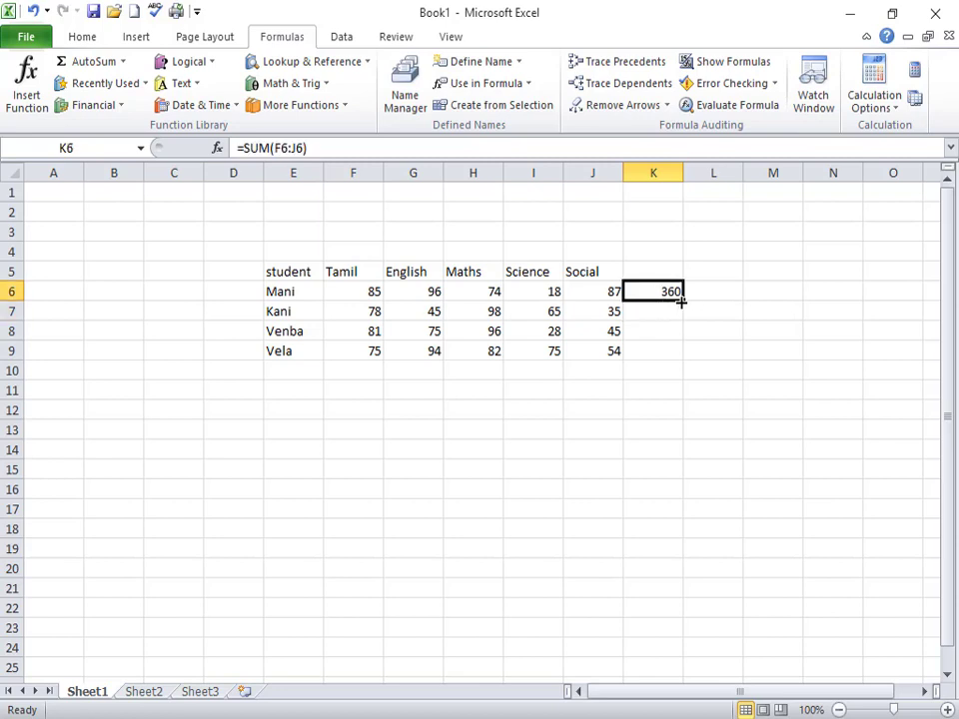
click(390, 315)
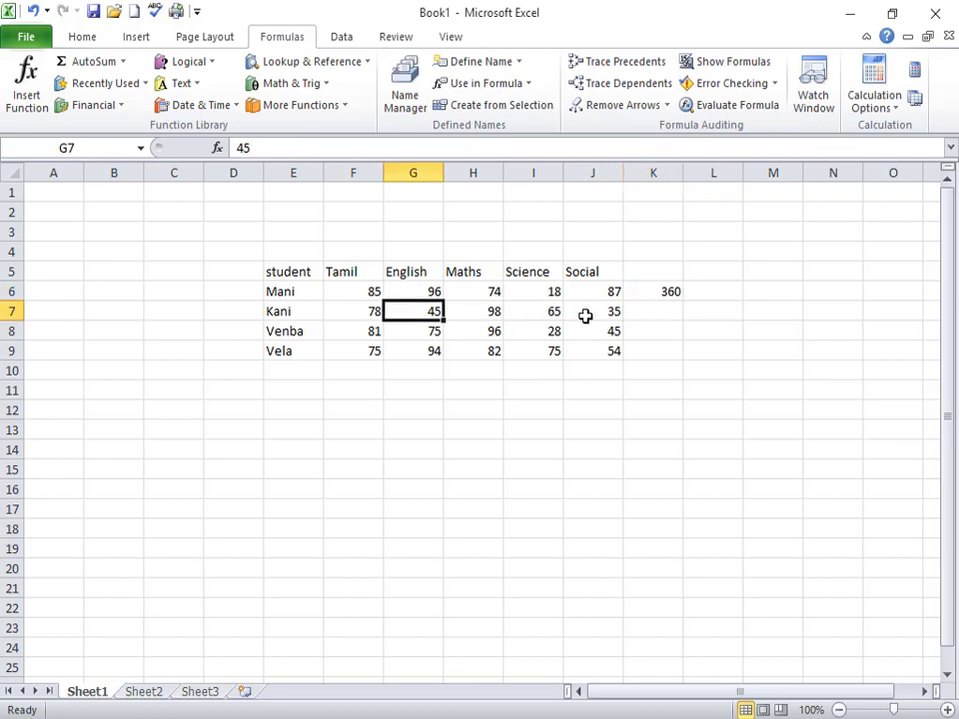
click(666, 292)
drag(684, 306, 691, 369)
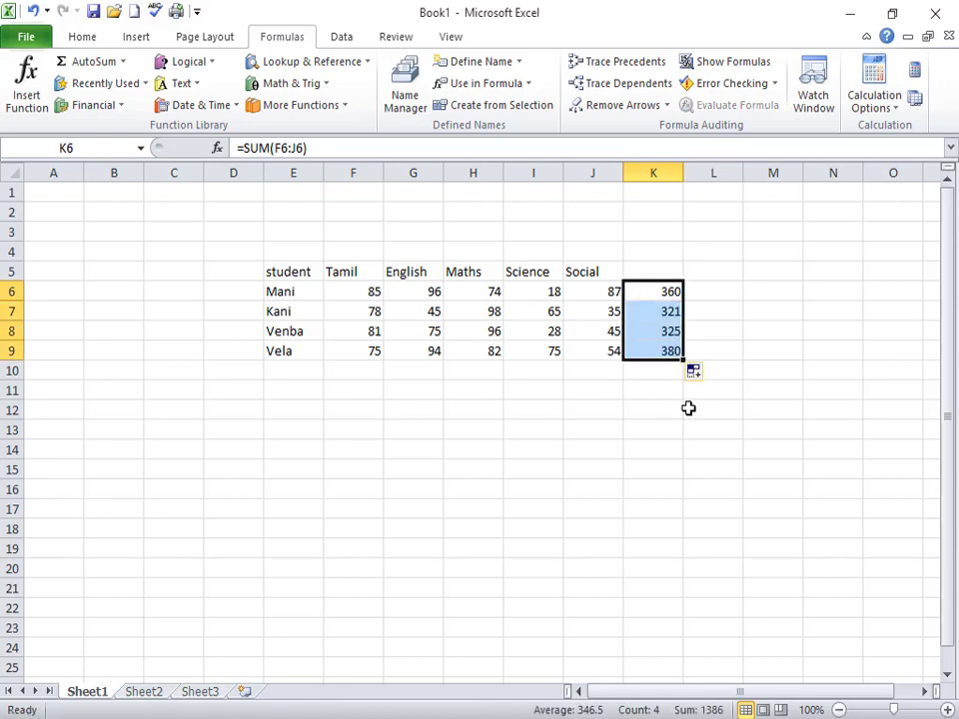
Clear the contents of K5:L12 to remove the total formulas.
click(689, 408)
drag(639, 268, 688, 415)
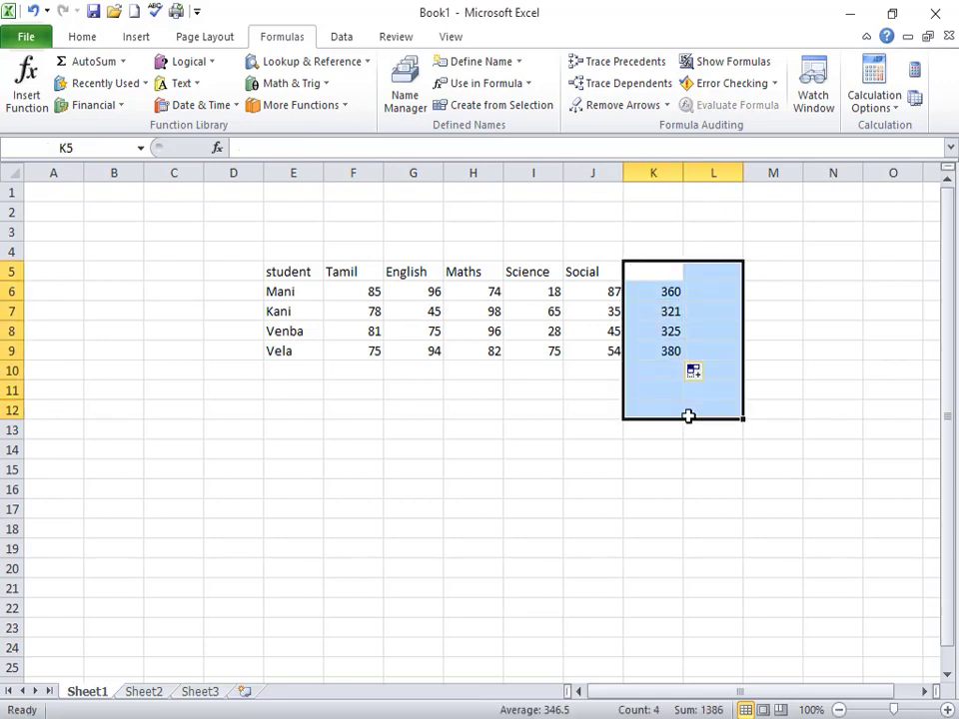
key(Delete)
click(703, 328)
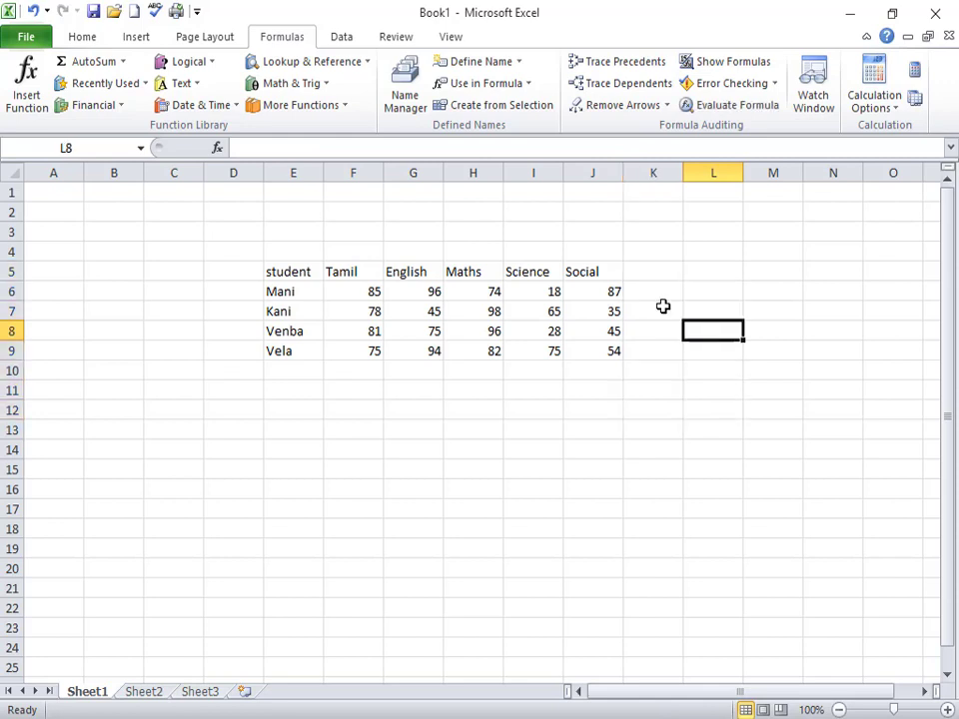
click(449, 271)
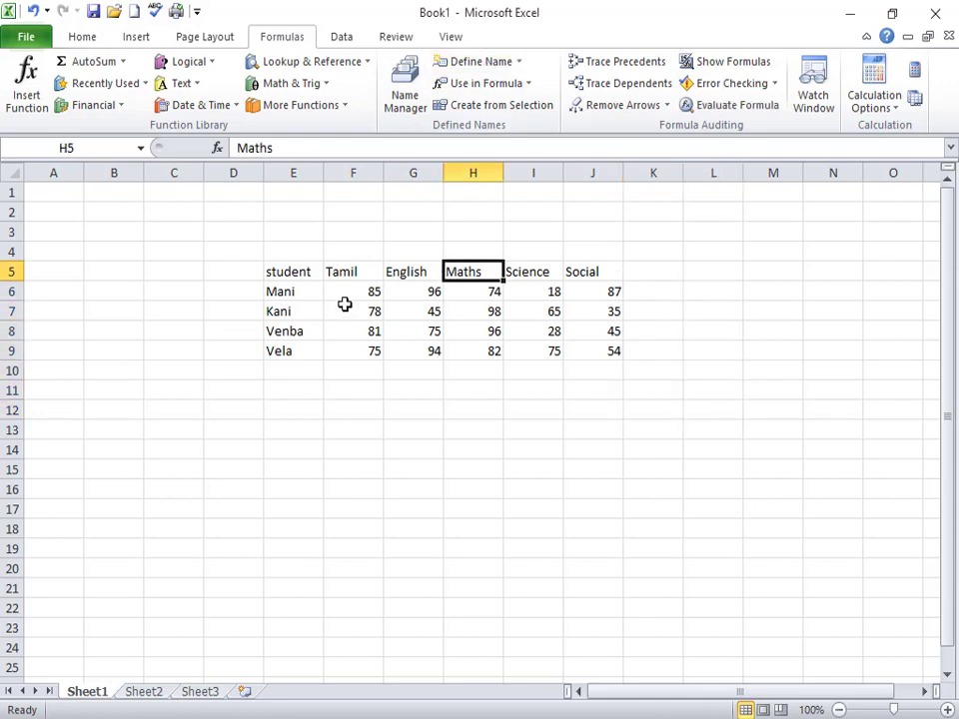
drag(341, 298, 572, 298)
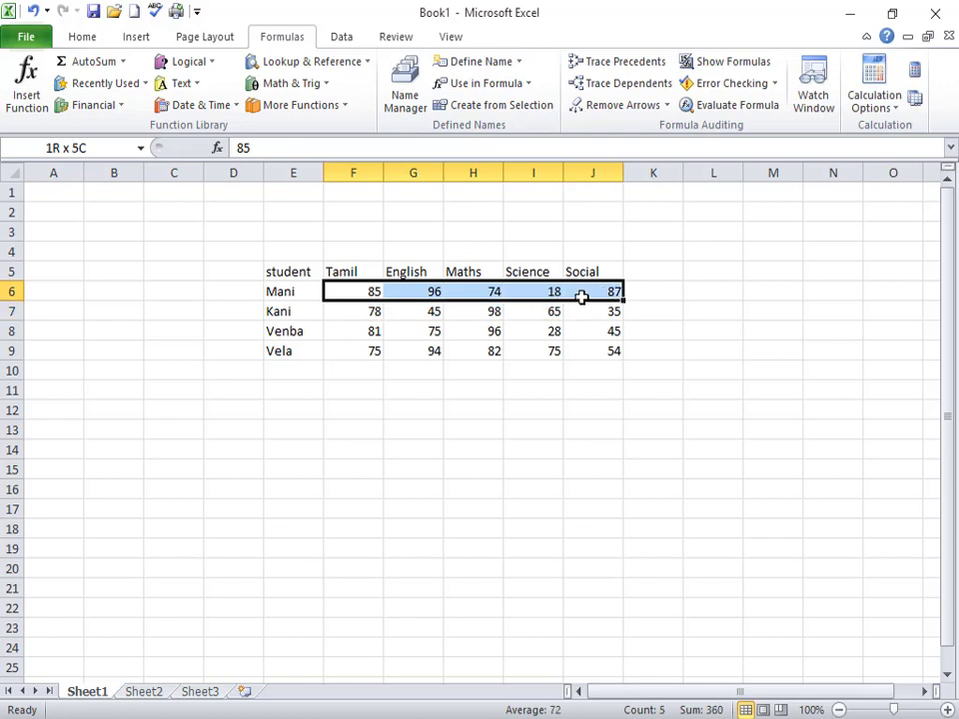
drag(582, 297, 583, 295)
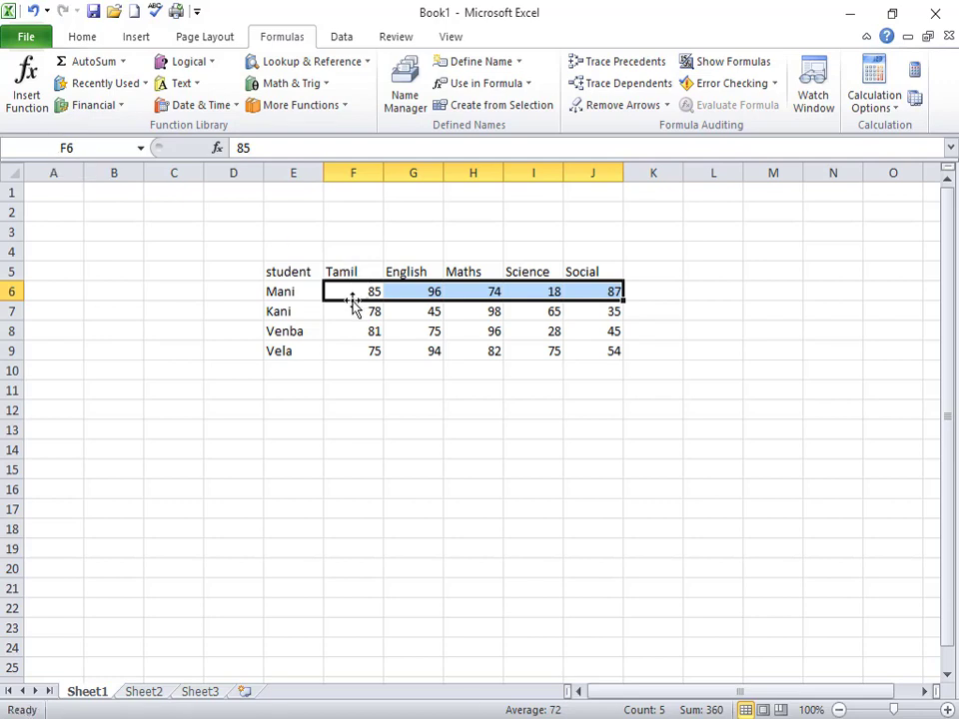
click(369, 347)
drag(357, 294, 610, 294)
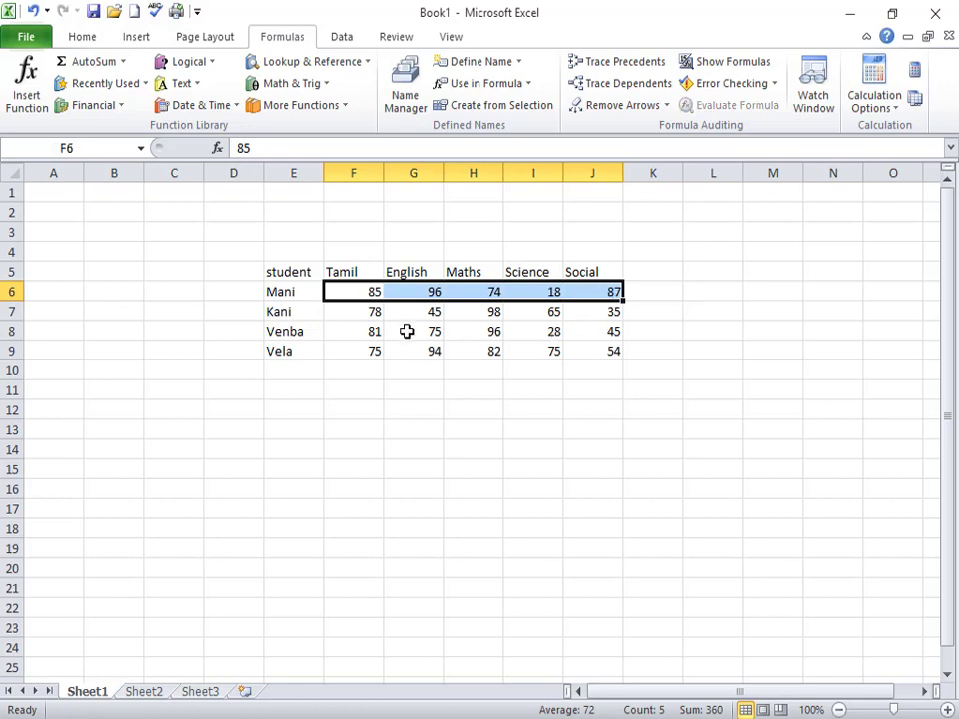
click(360, 312)
click(589, 355)
click(430, 295)
click(612, 352)
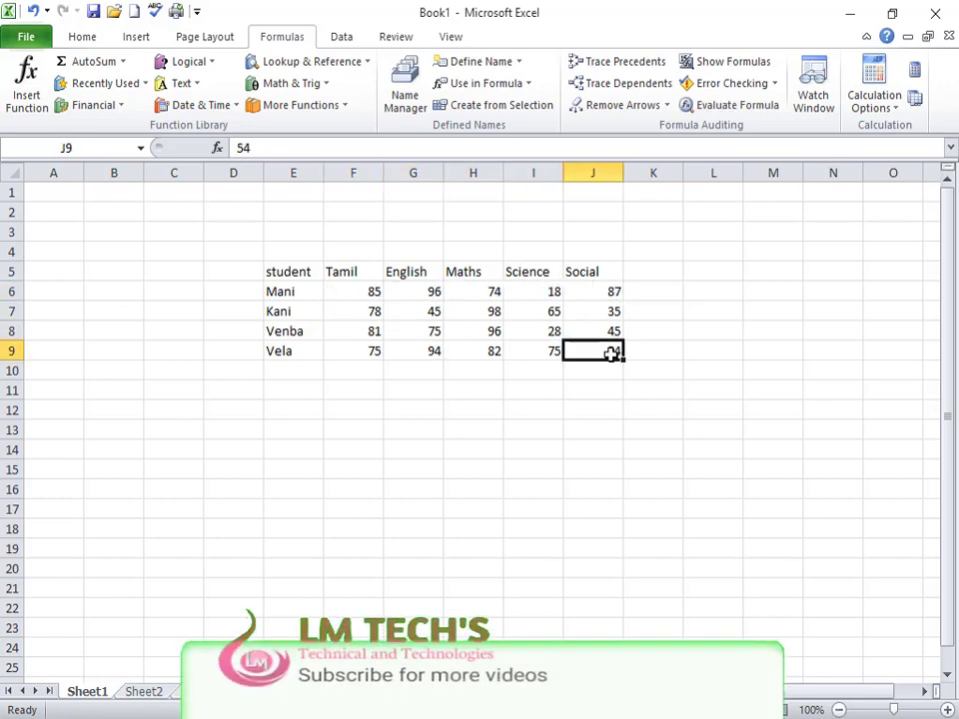
Define the workbook-level name row_1 for the first student's marks in F6:J6, and reselect the range to check its name.
drag(360, 297, 576, 292)
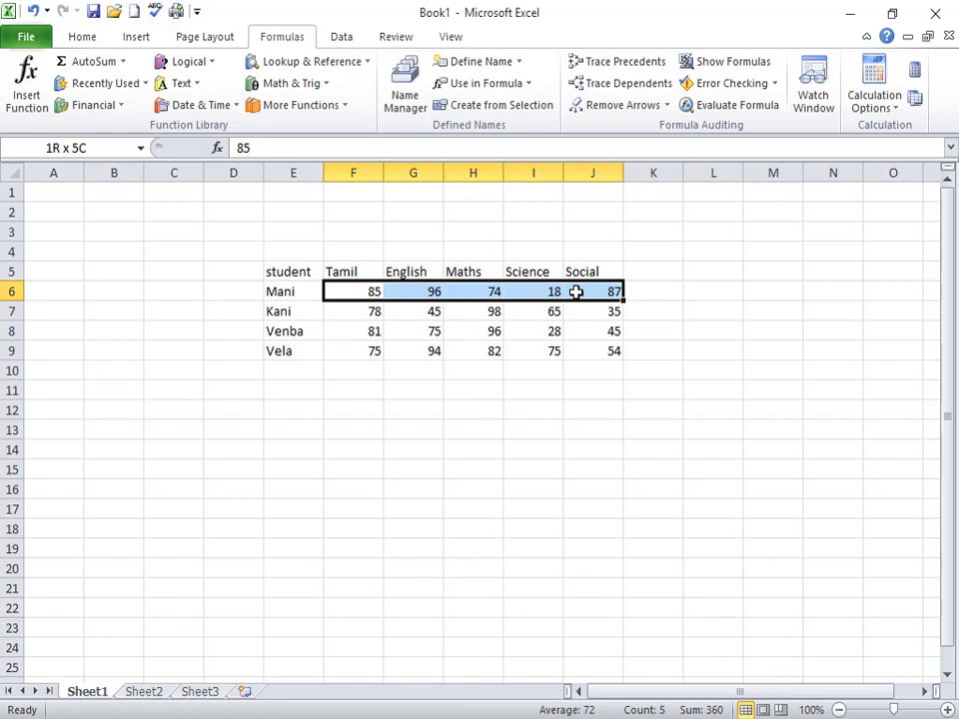
drag(576, 292, 575, 291)
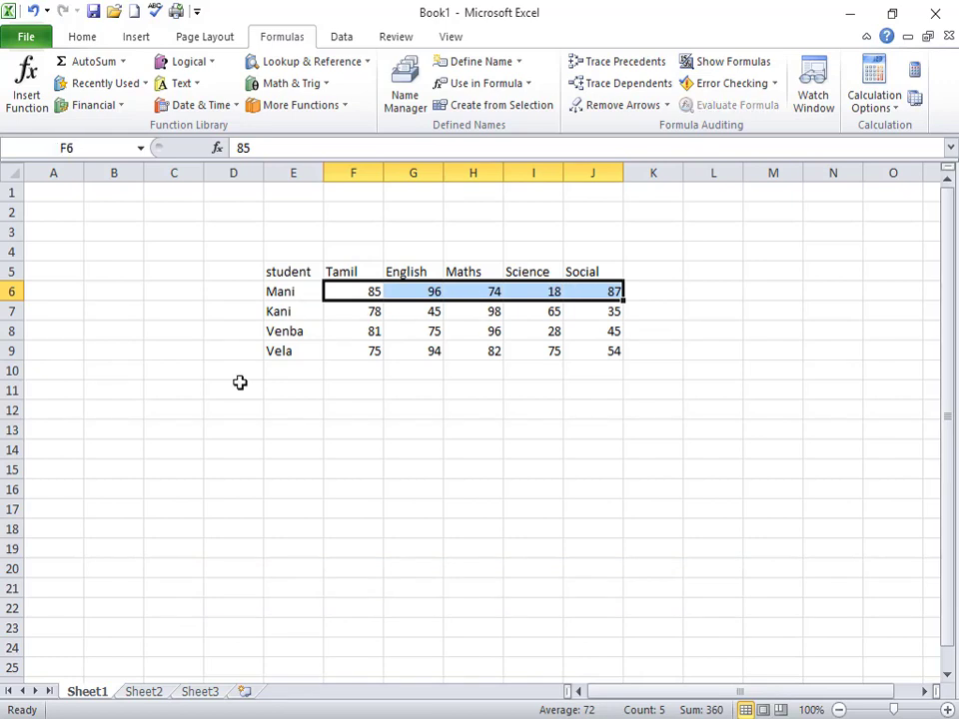
click(464, 61)
drag(590, 224, 726, 351)
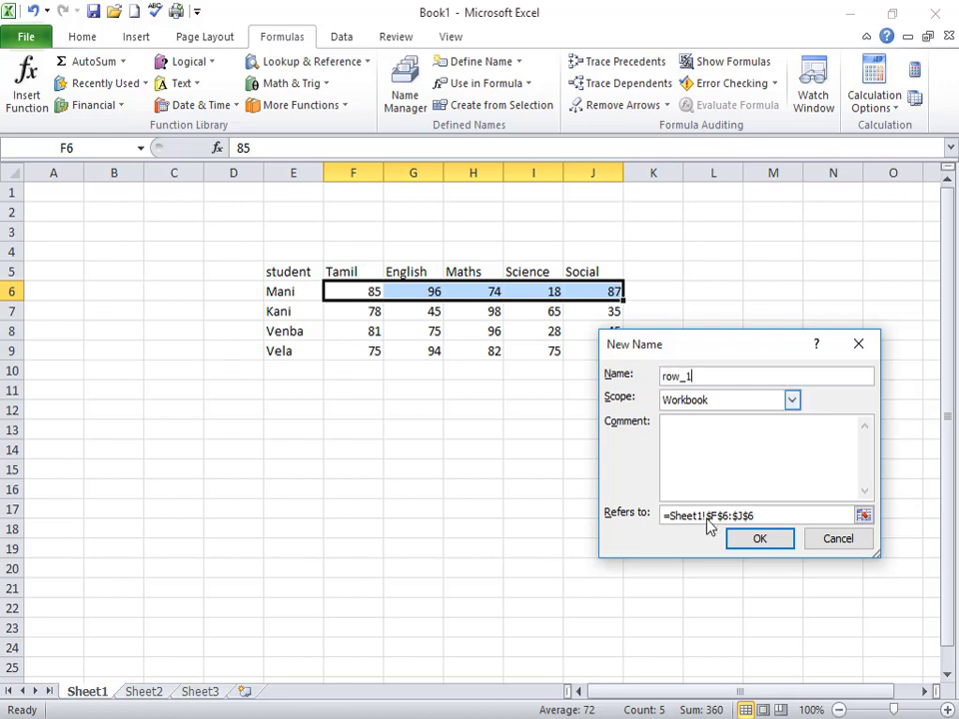
click(760, 540)
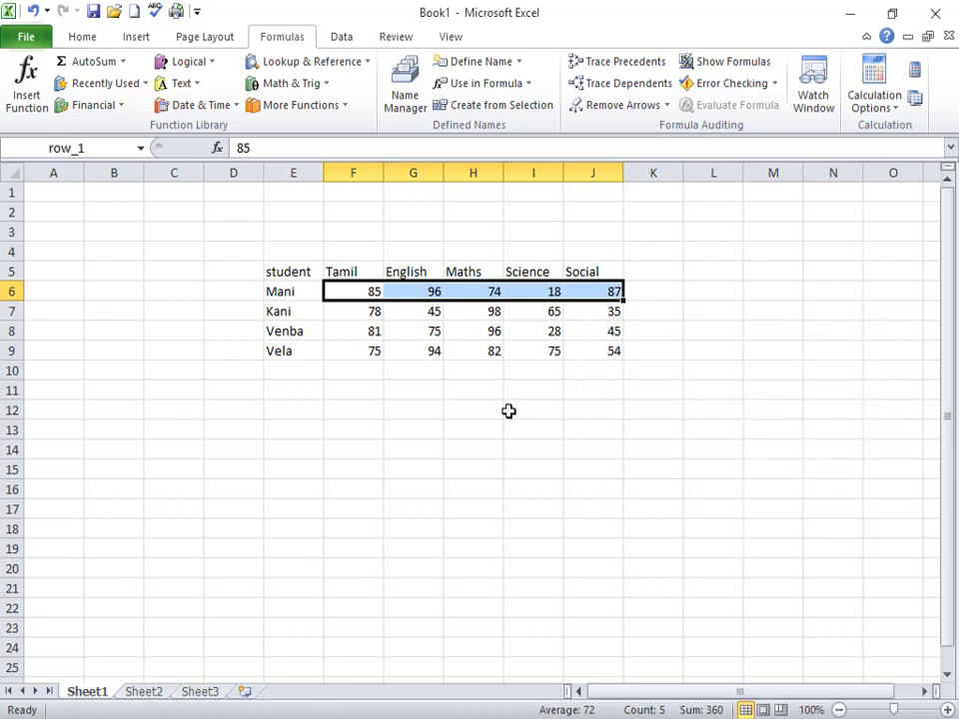
click(494, 409)
drag(352, 311, 589, 307)
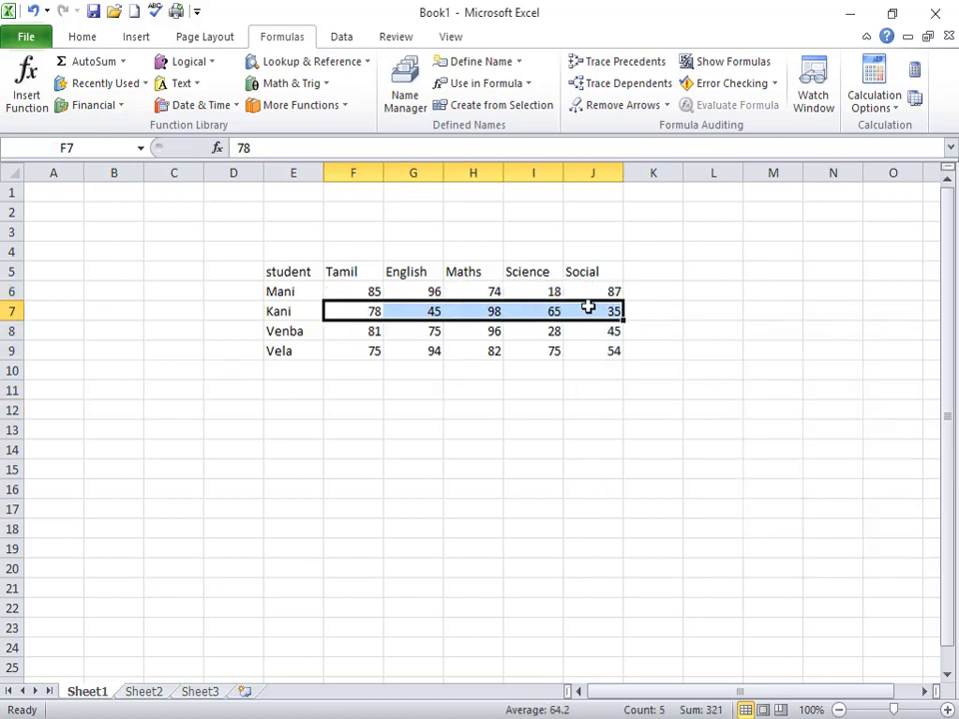
click(577, 389)
drag(341, 291, 597, 289)
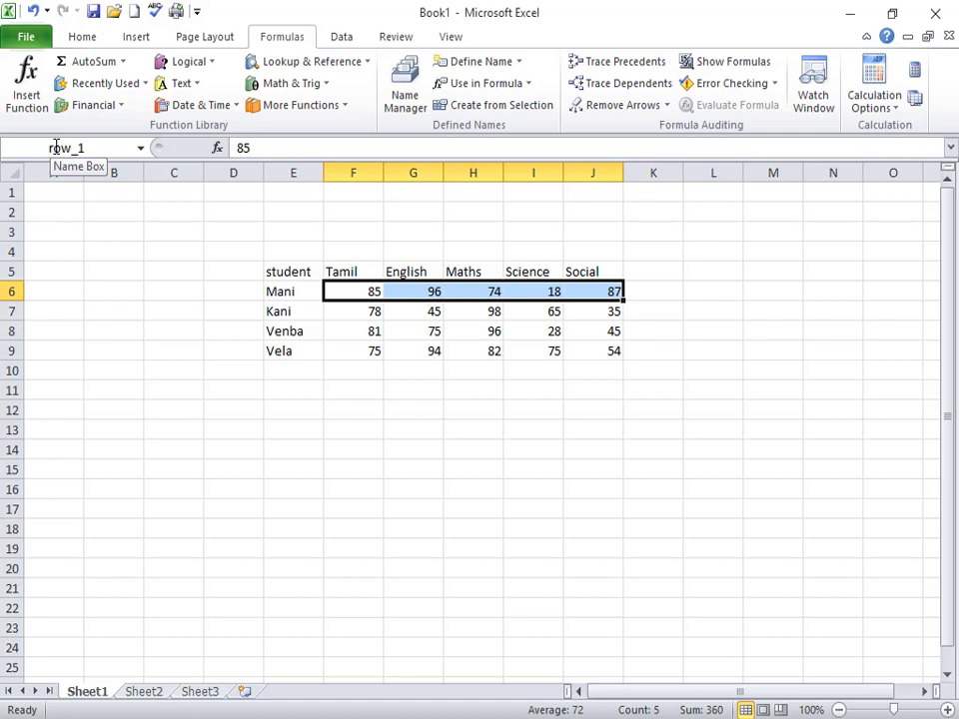
click(451, 370)
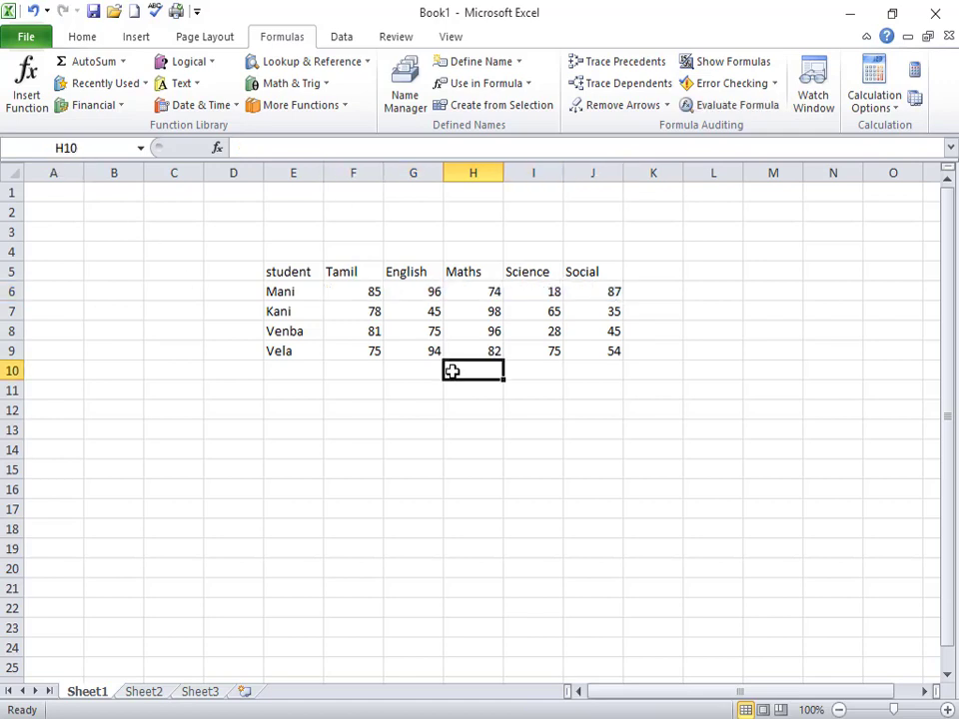
Define the workbook-level name row_2 for the second student's marks in F7:J7, and reselect the range to check its name.
click(611, 311)
drag(359, 310, 595, 312)
click(467, 61)
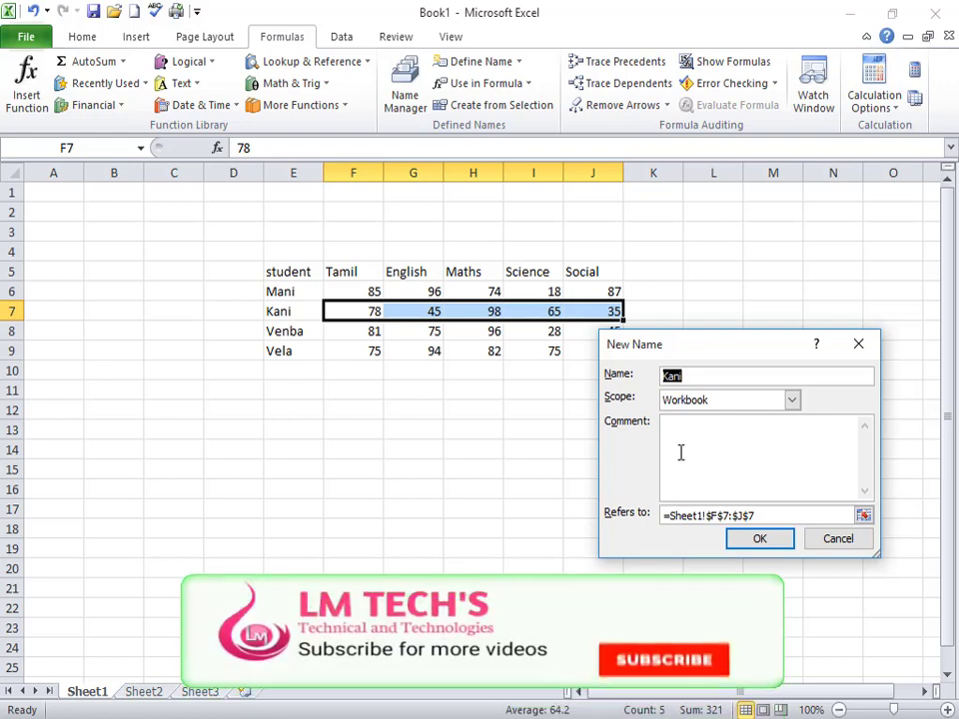
text(row_2)
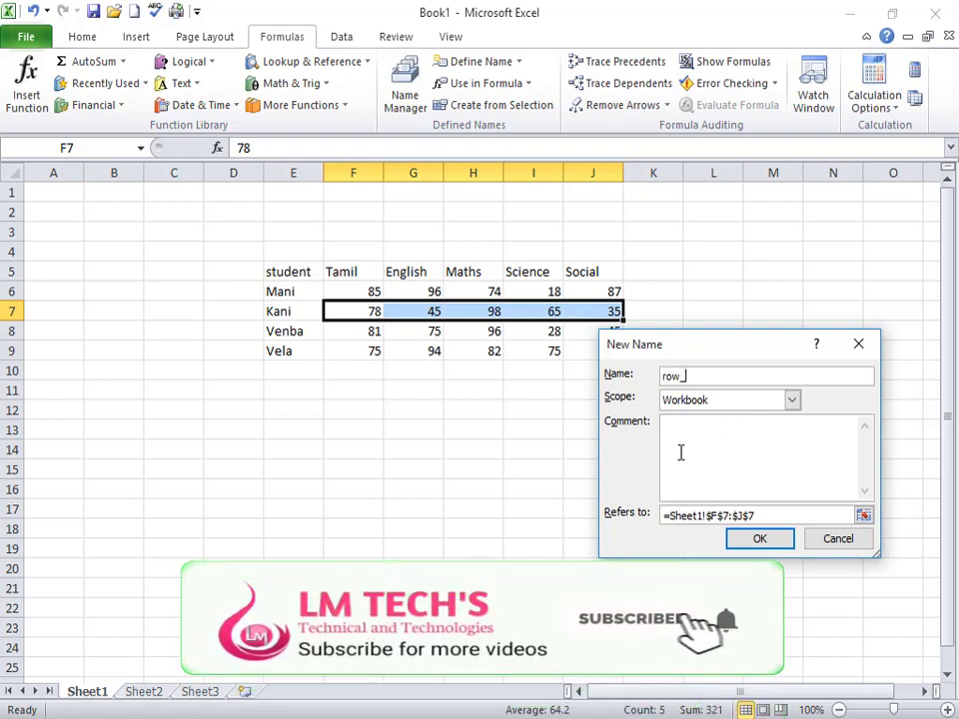
click(777, 540)
click(579, 430)
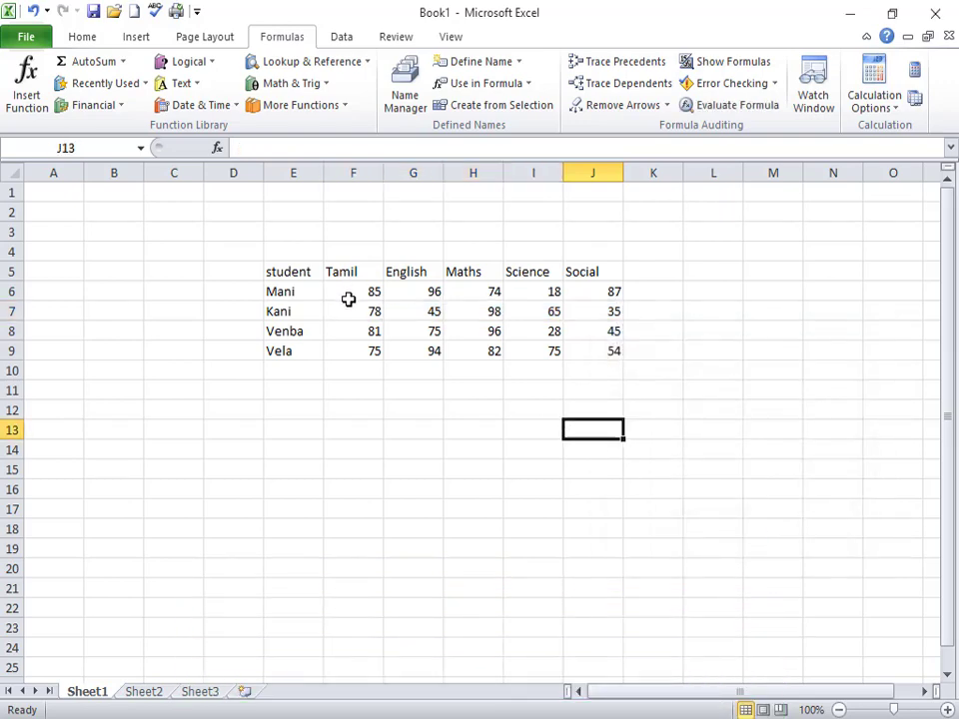
drag(360, 311, 618, 316)
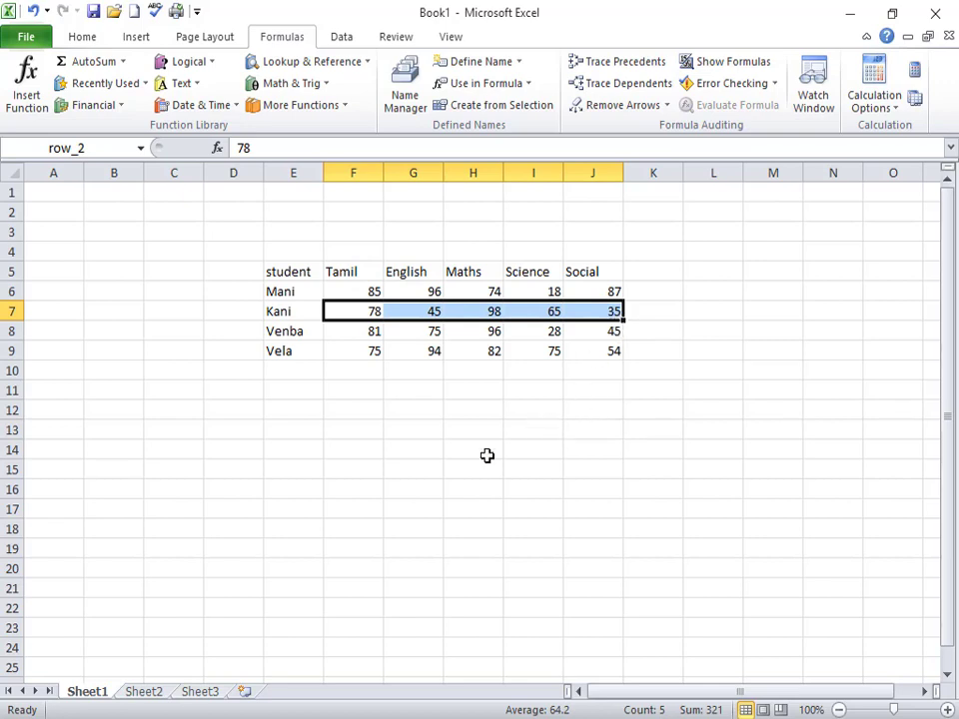
click(668, 450)
Enter the formula =SUM(row_1) in K6 by choosing the named range F6:J6 as its argument.
click(638, 296)
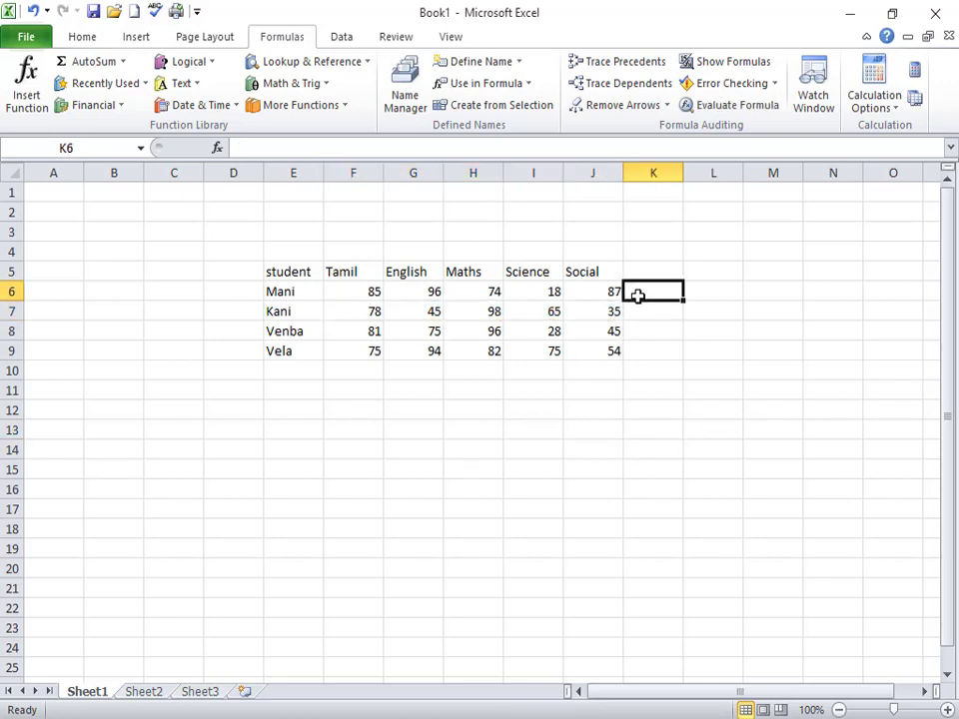
text(=su)
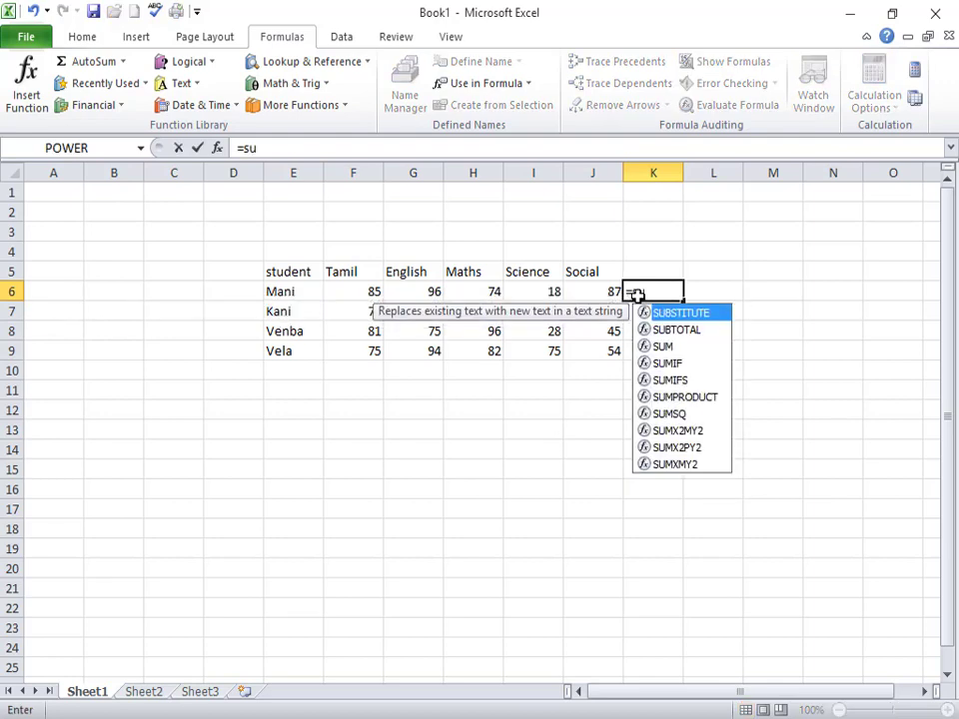
text(m)
key(Tab)
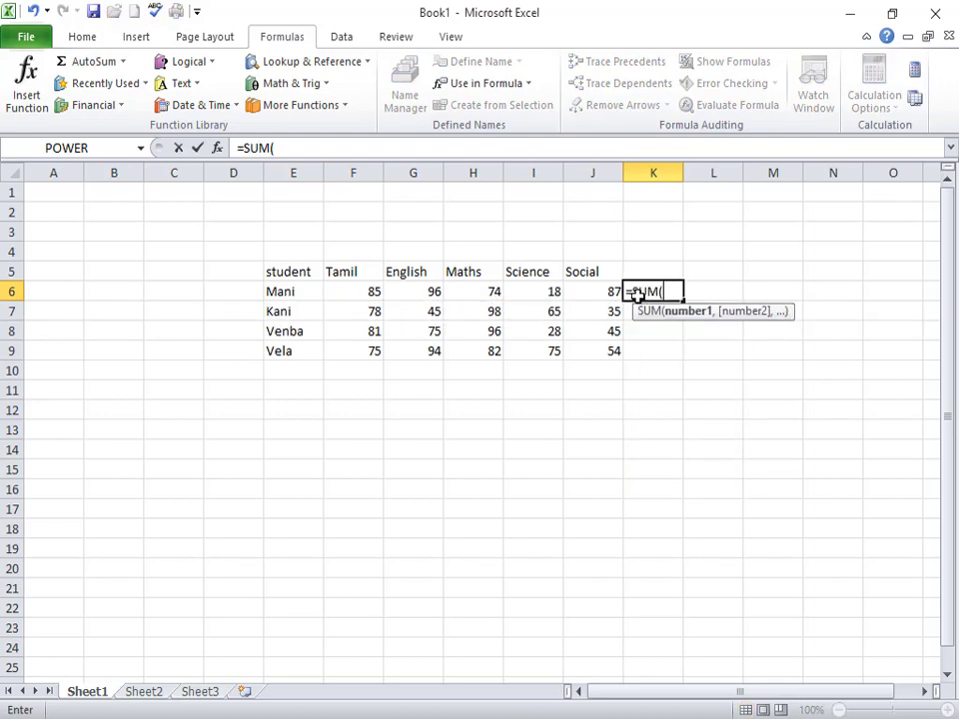
click(358, 291)
drag(407, 290, 615, 294)
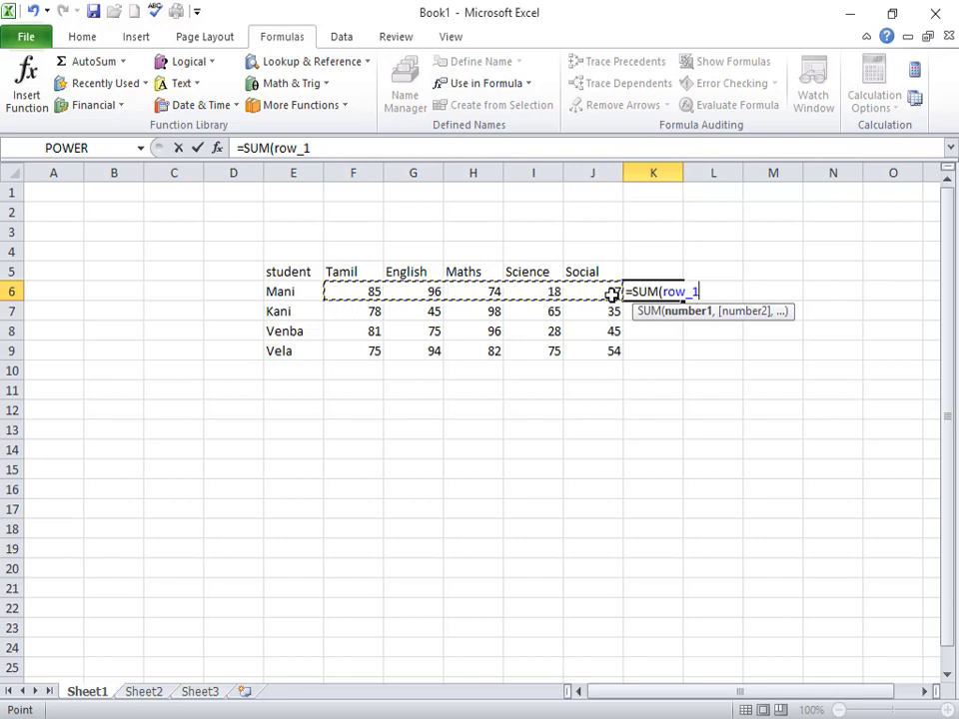
key(Return)
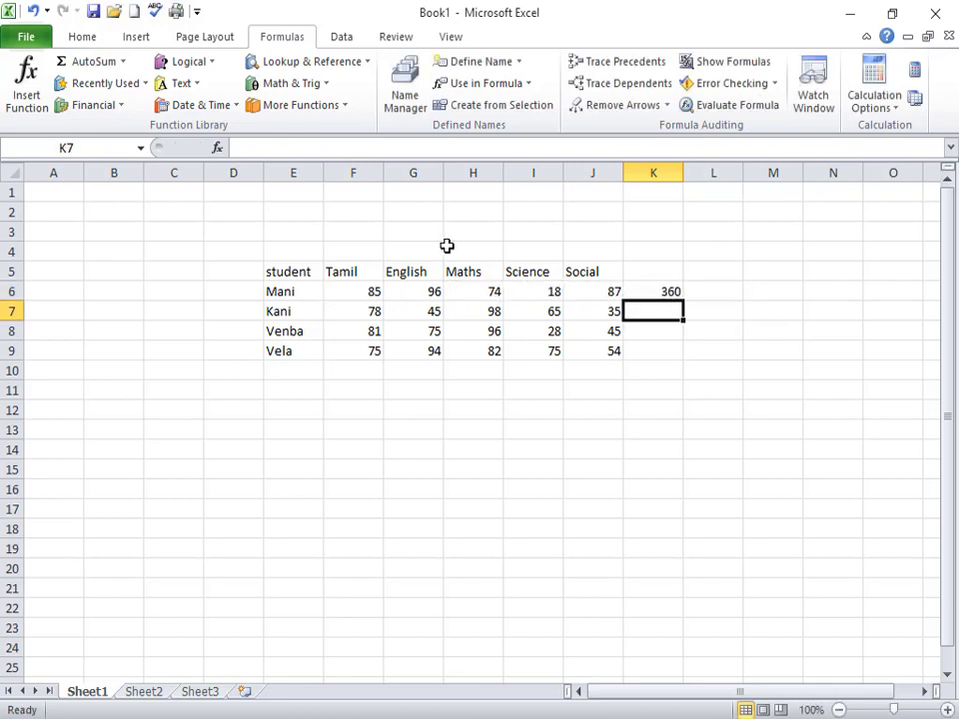
Fill the row_1 total formula from K6 down to K10.
click(656, 292)
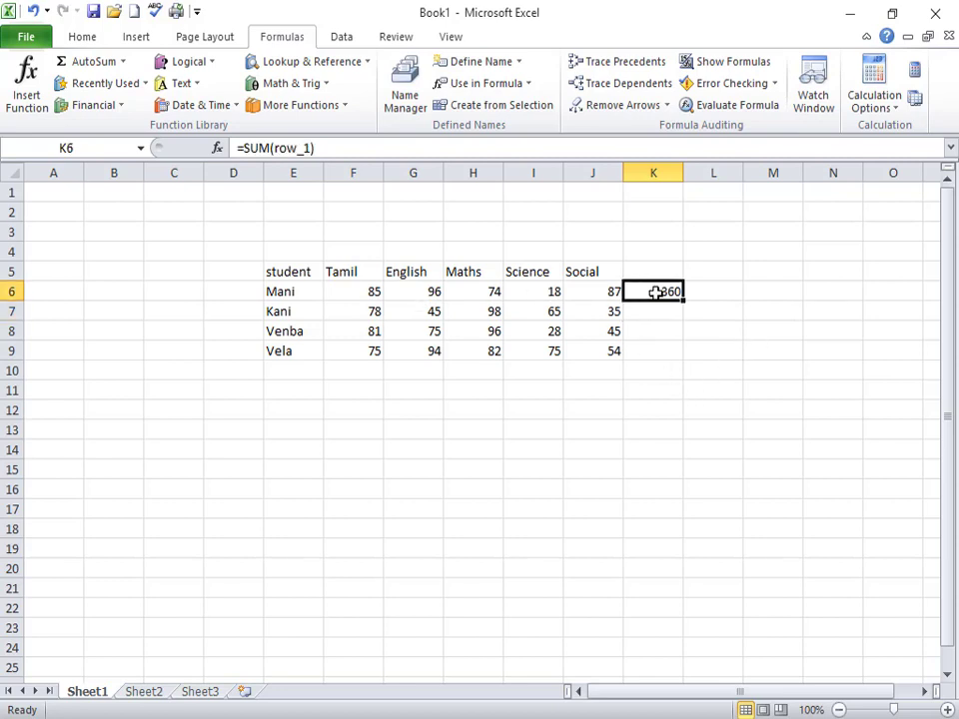
drag(679, 303, 689, 377)
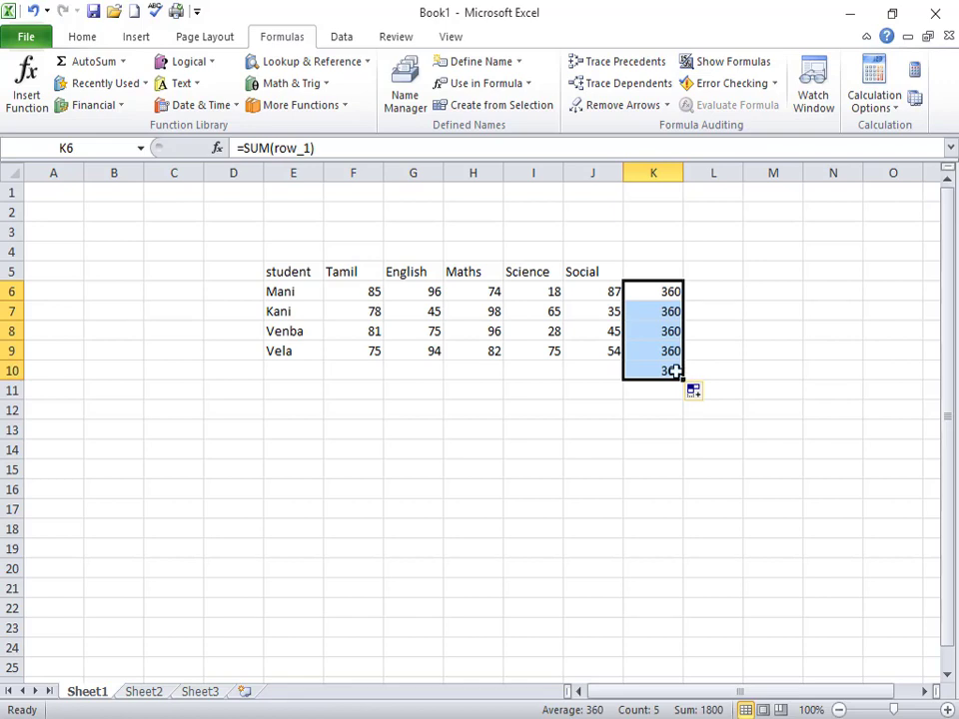
drag(554, 289, 677, 296)
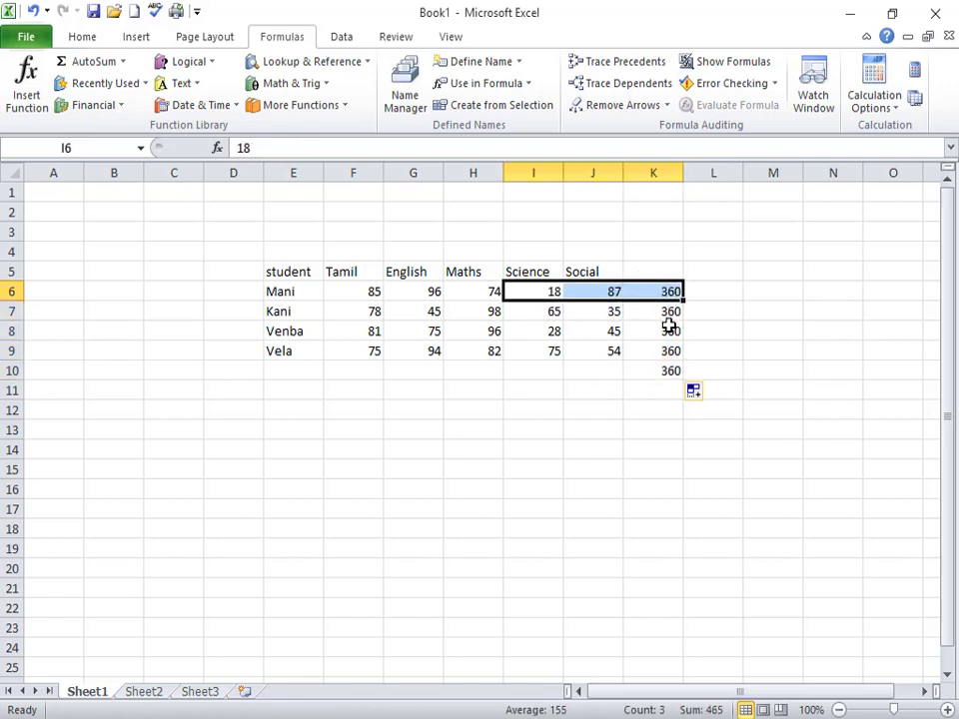
Check the K6 total formula against the marks in F6:J6, and refill it from K6 down to K10.
click(669, 328)
click(670, 296)
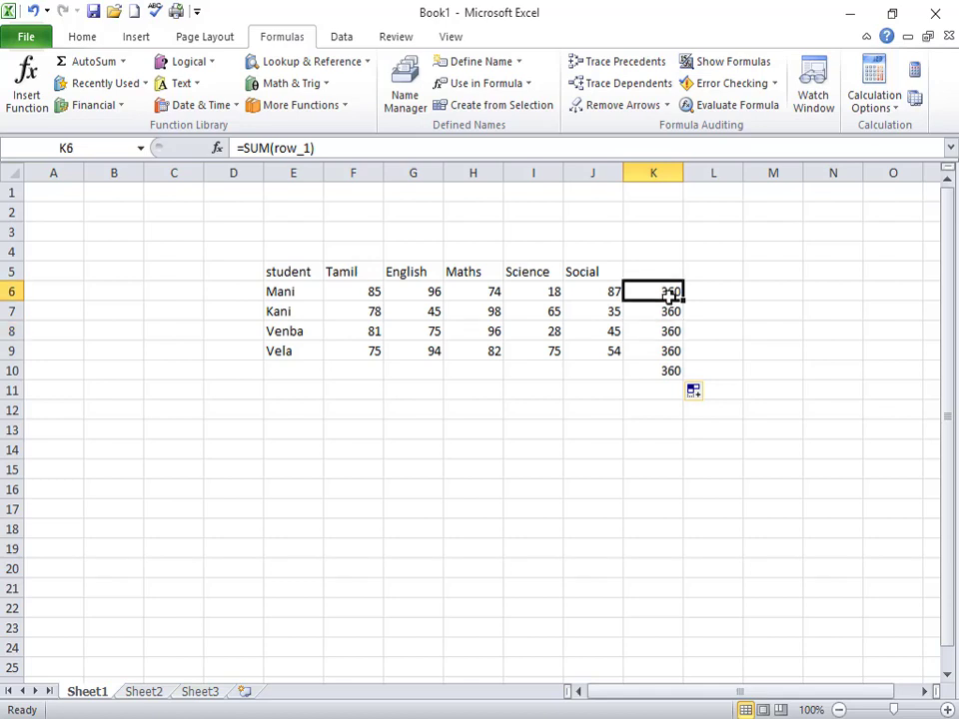
drag(364, 294, 616, 295)
click(650, 298)
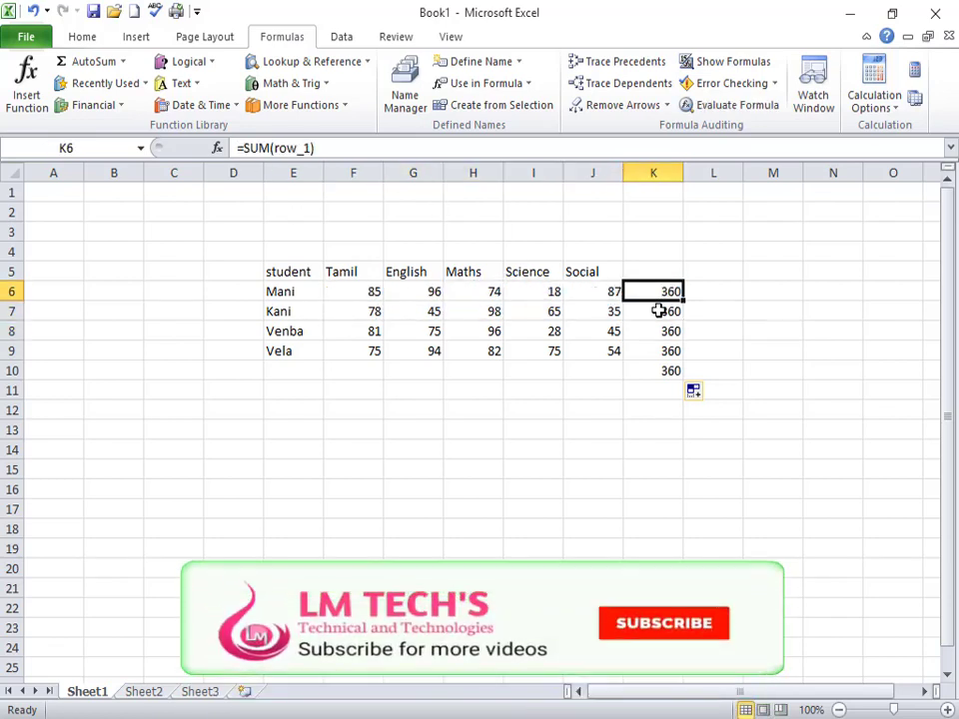
drag(683, 301, 686, 379)
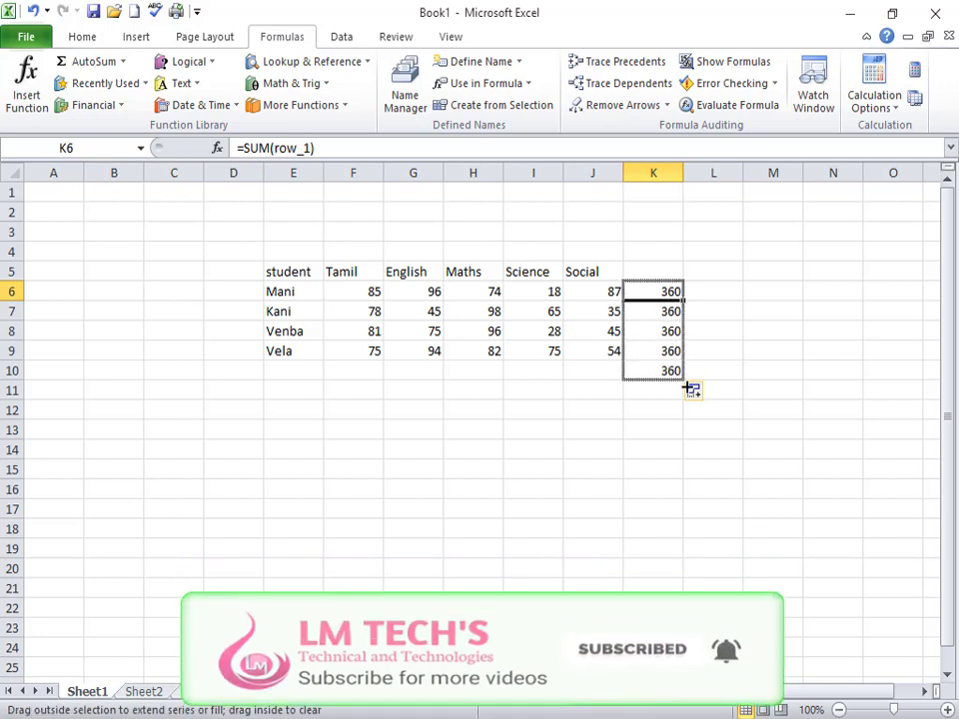
Enter =SUM(row_1) in L6 by selecting F6:J6 as its argument, and fill the formula down to L9.
click(688, 289)
text(=sum)
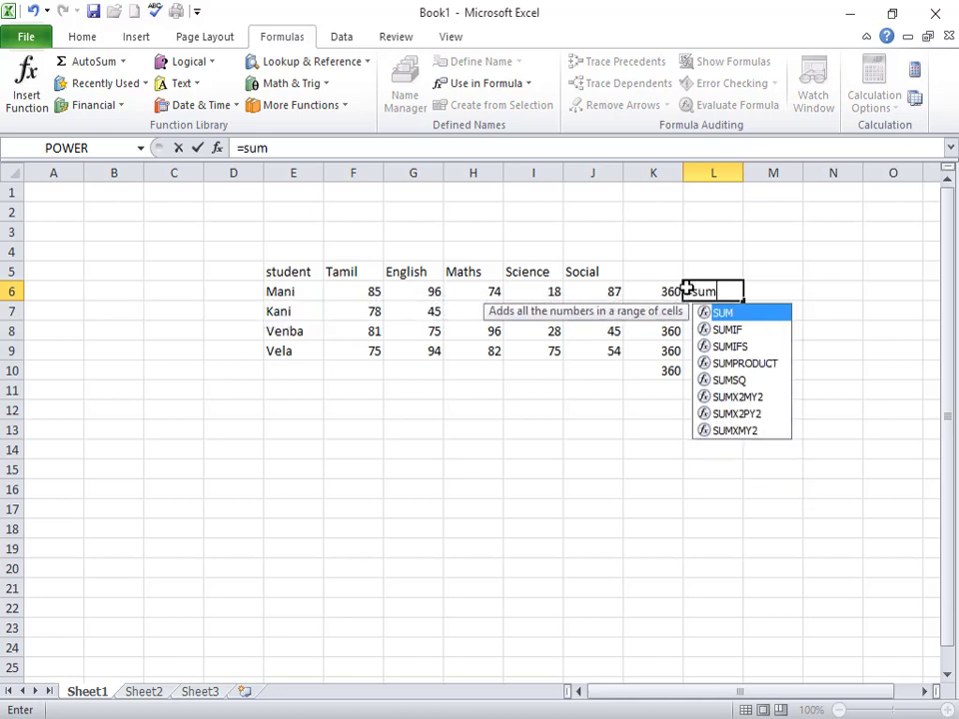
key(Tab)
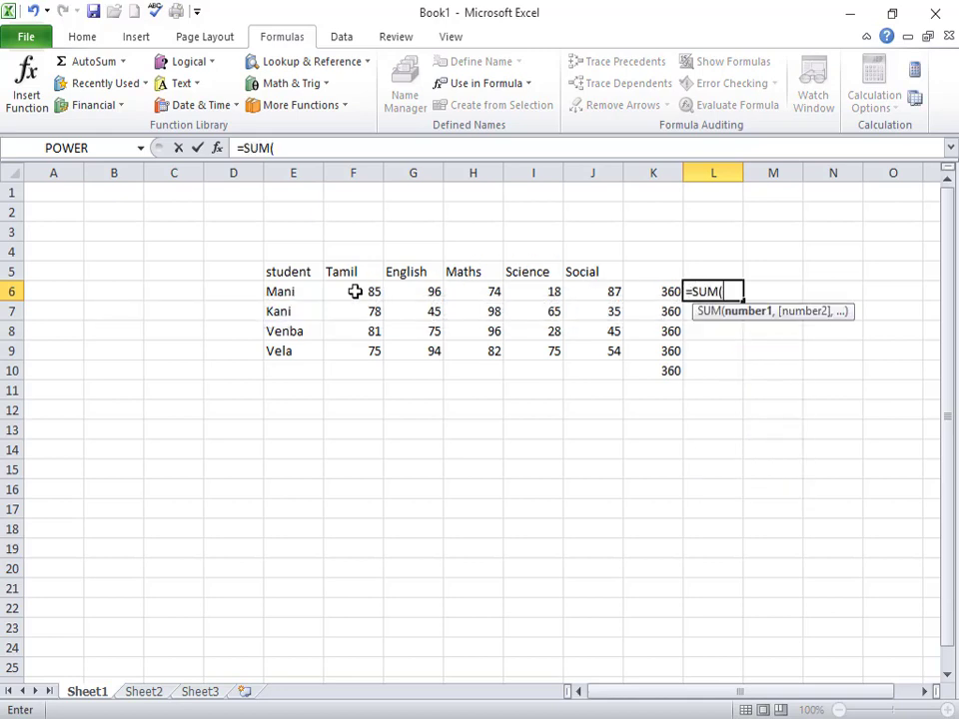
drag(354, 291, 592, 298)
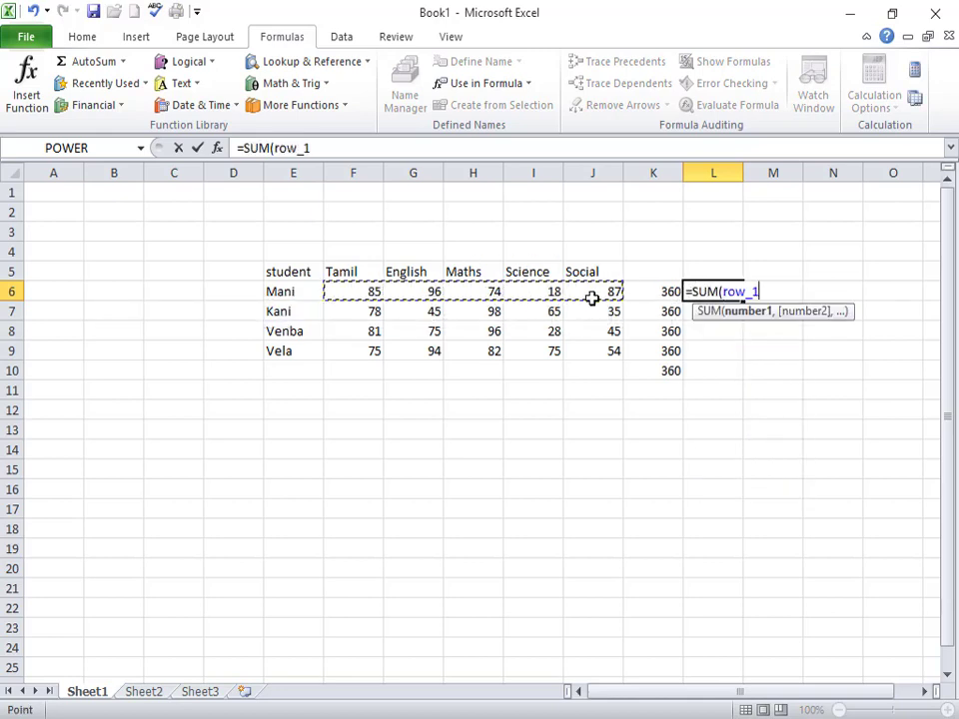
key(Return)
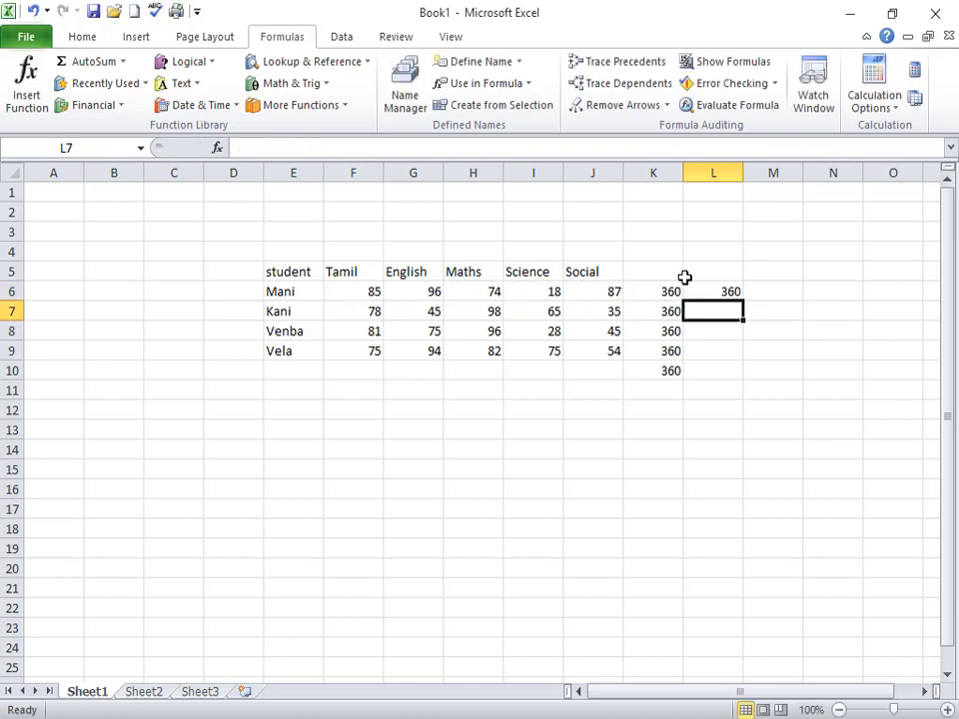
key(Up)
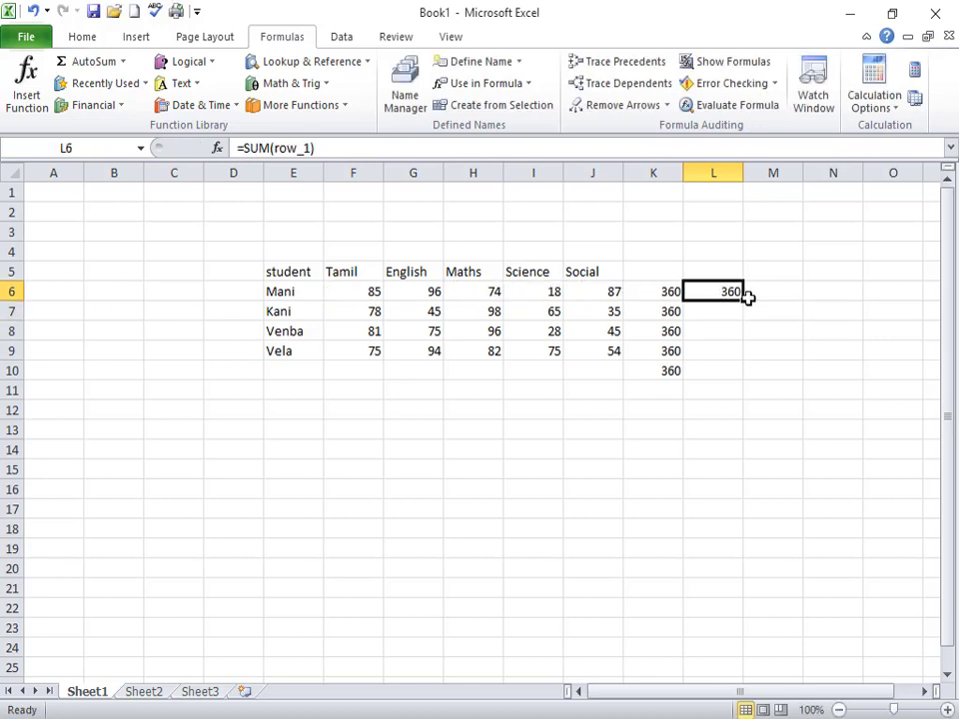
drag(748, 301, 745, 358)
Reselect the marks in F6:J6 to check the named range, and clear the contents of L5:M15.
click(418, 295)
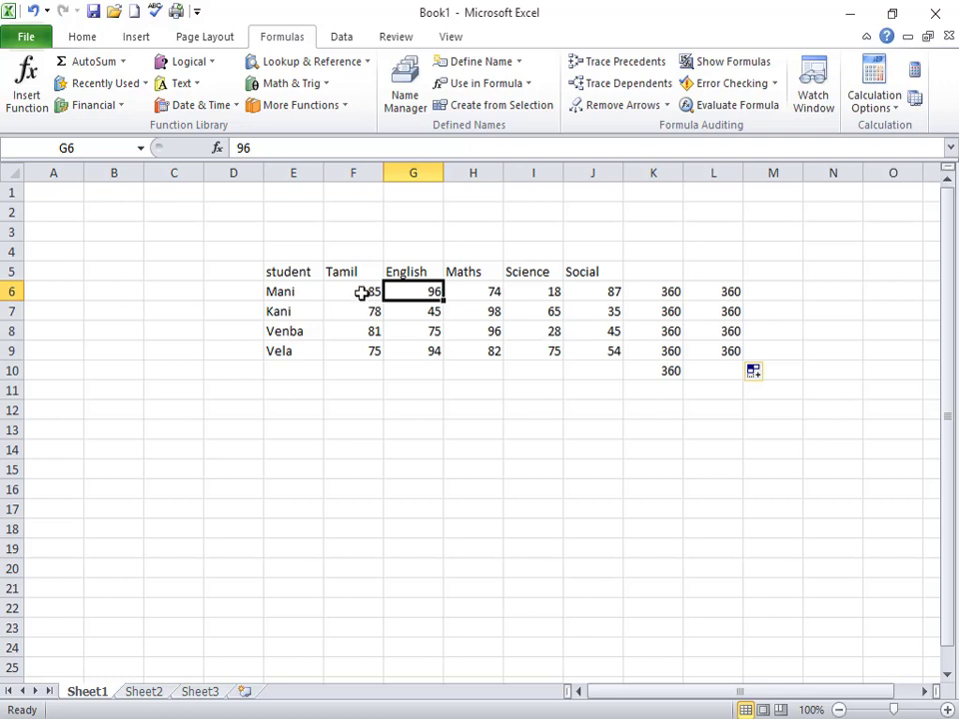
drag(363, 291, 592, 296)
drag(773, 469, 706, 267)
key(Delete)
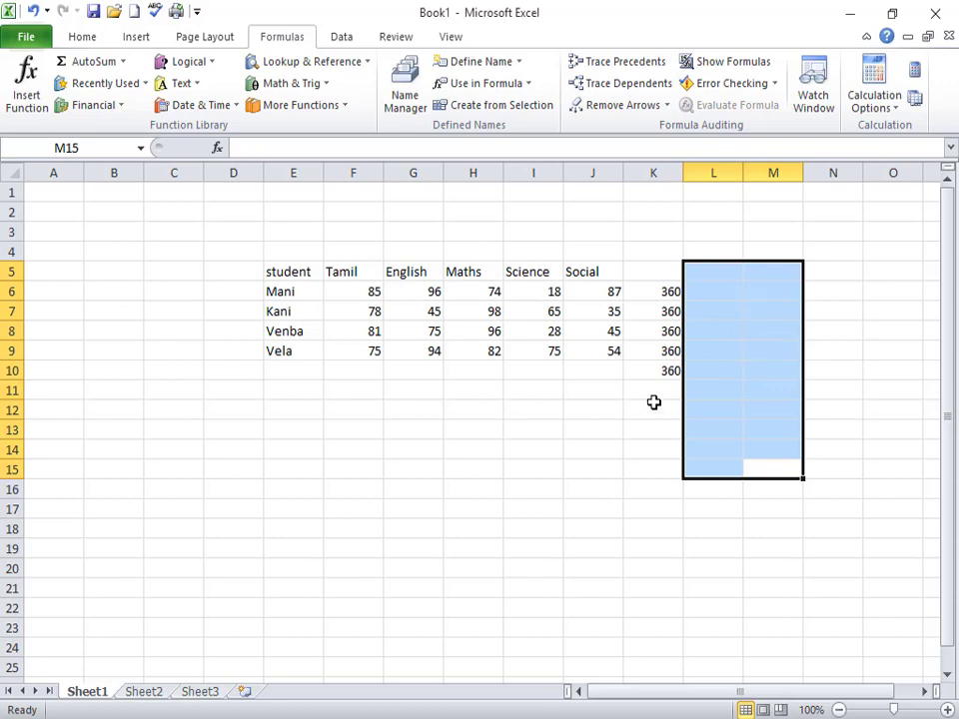
click(652, 406)
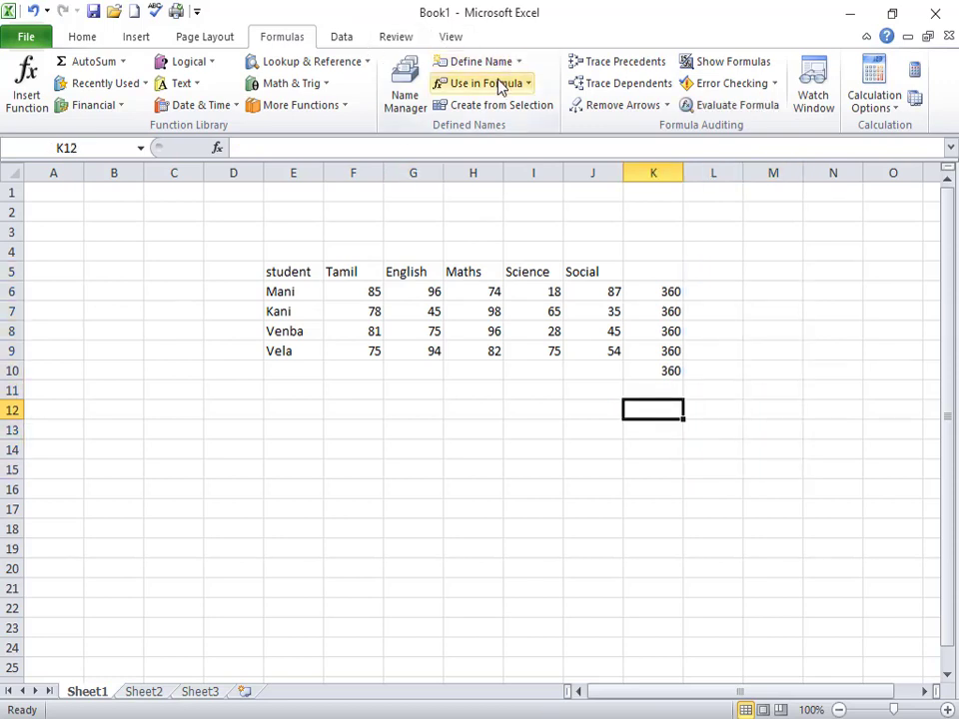
Enter =SUM(row_1) in L6 by inserting row_1 from the workbook's defined names as the argument.
click(698, 291)
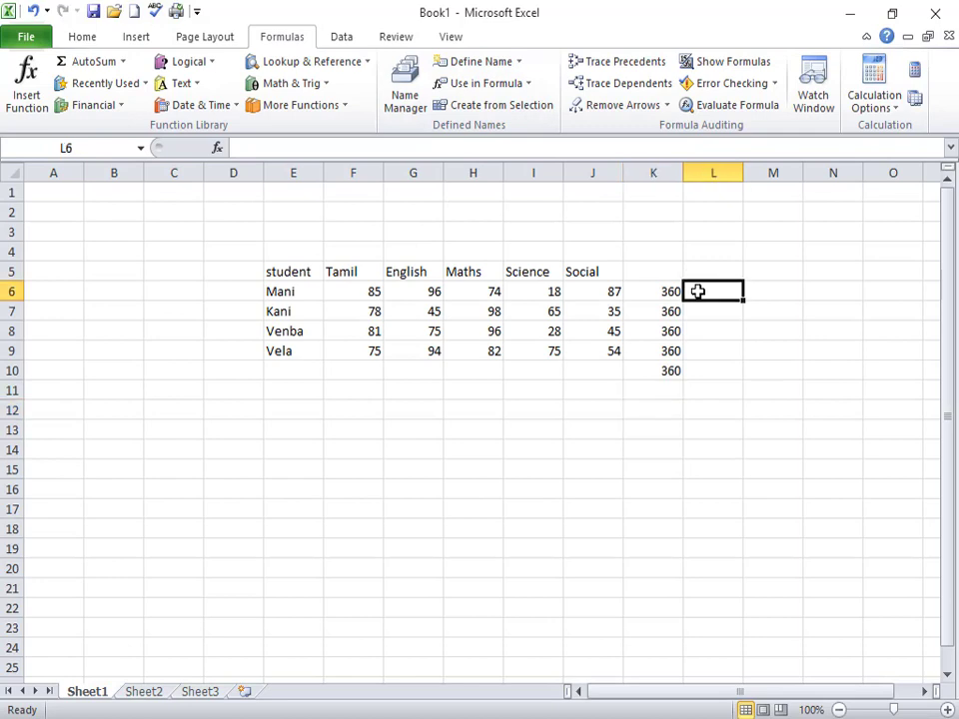
text(=s)
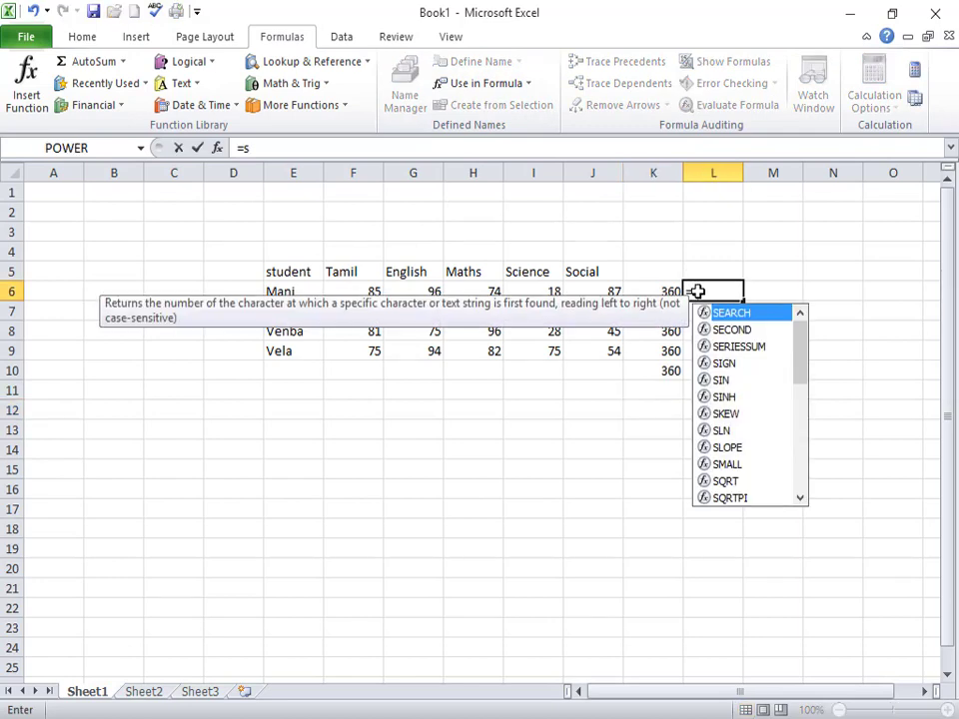
text(um)
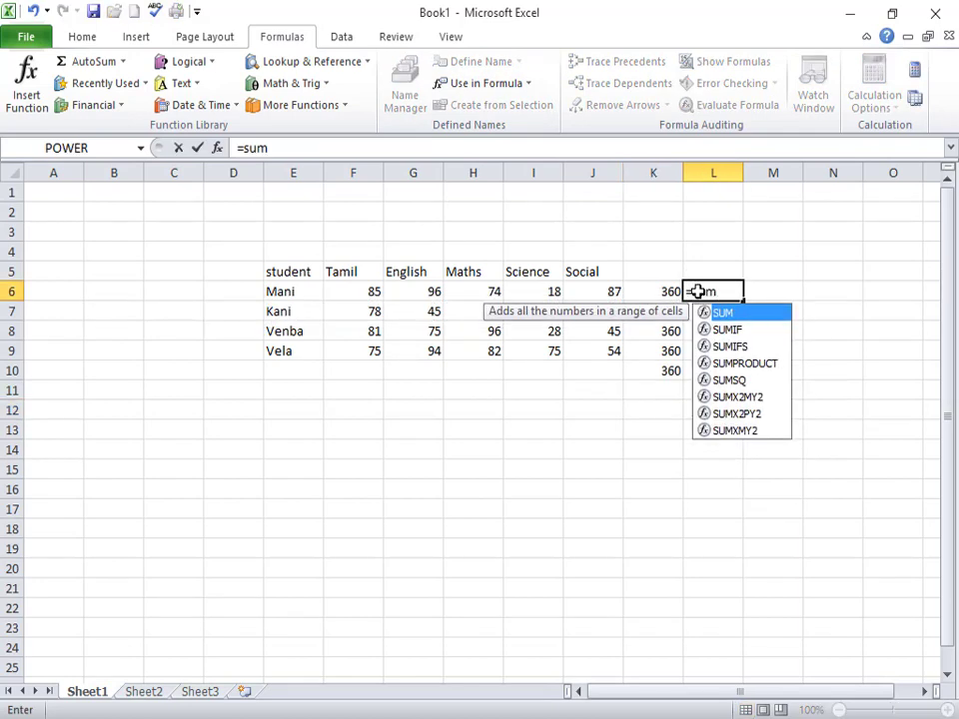
key(Tab)
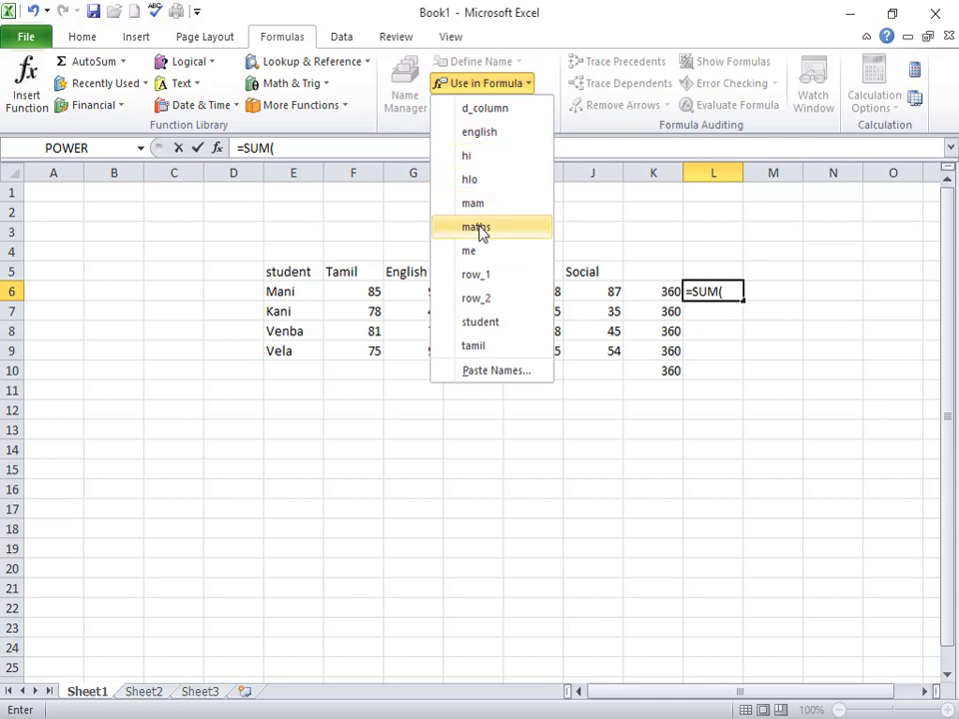
click(500, 284)
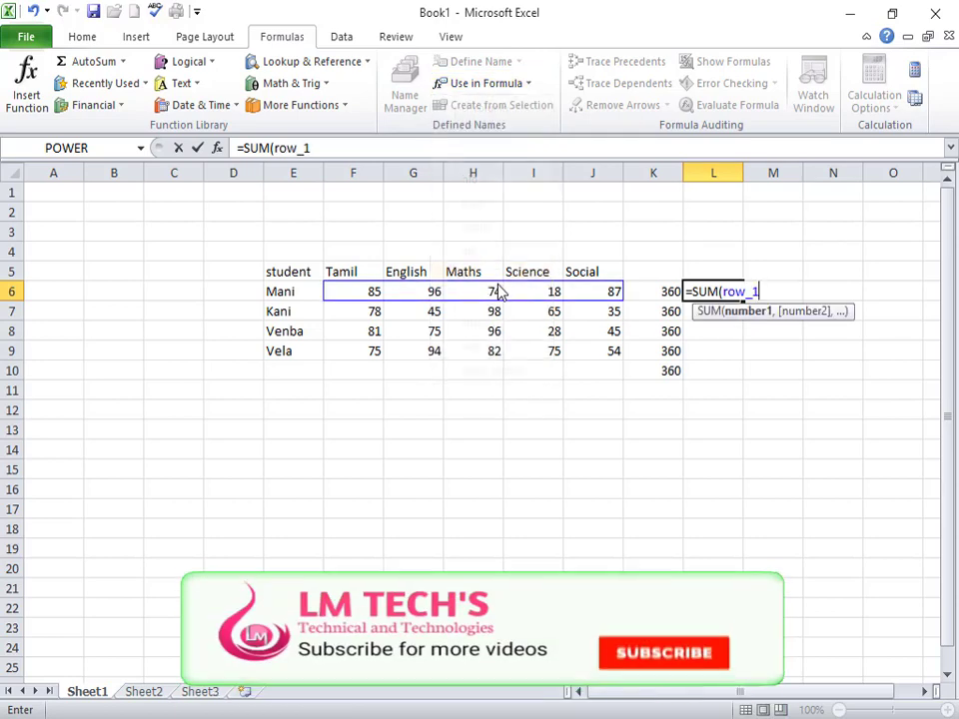
key(Return)
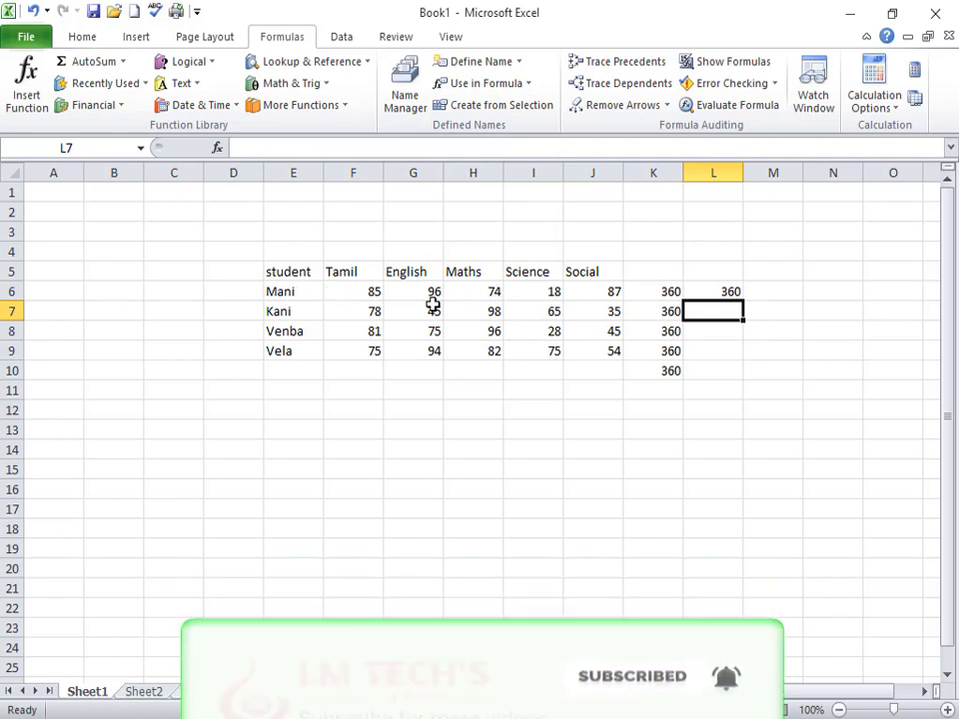
Open the Name Manager and look through the ranges that the defined names refer to.
click(401, 104)
drag(660, 250, 569, 214)
key(Down)
click(382, 343)
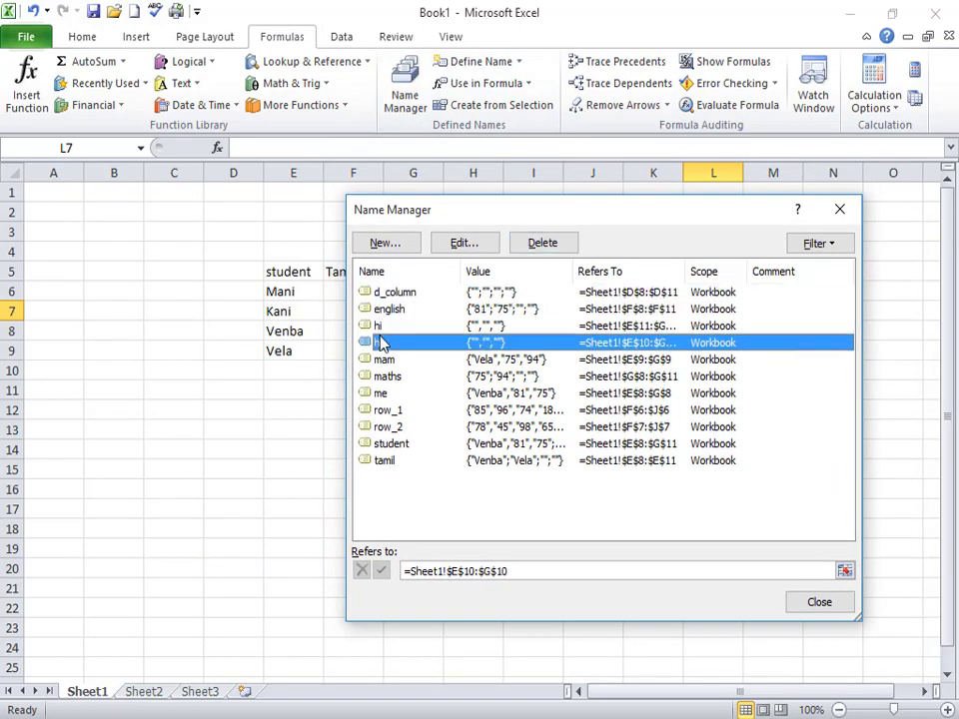
key(Down)
key(Down)
key(Down)
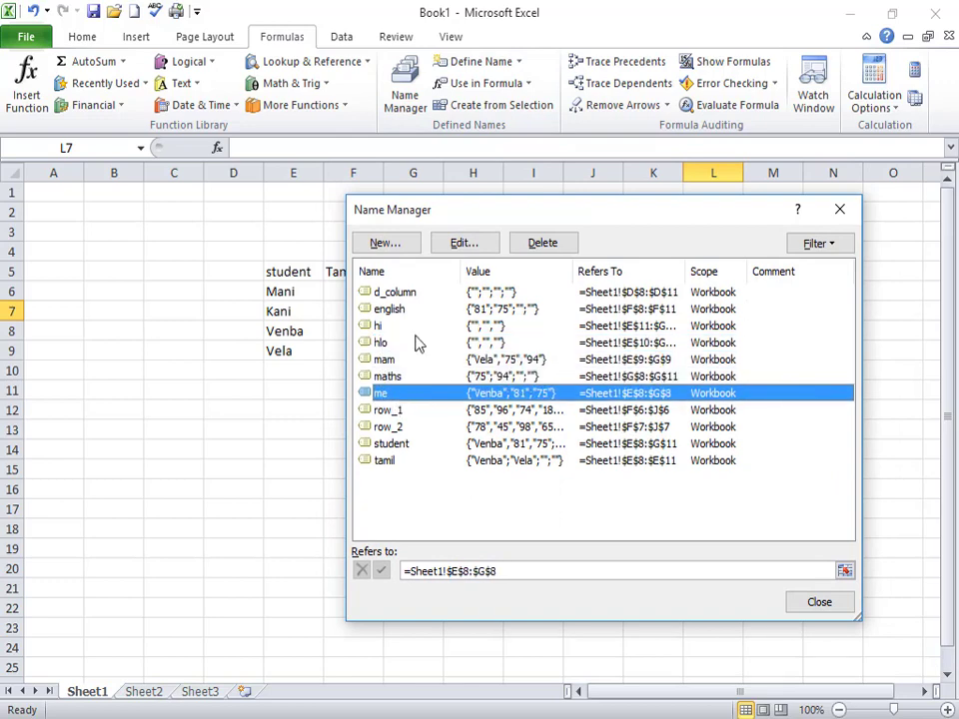
View the editable definition of the name row_1, and close it without making changes.
click(400, 406)
click(482, 243)
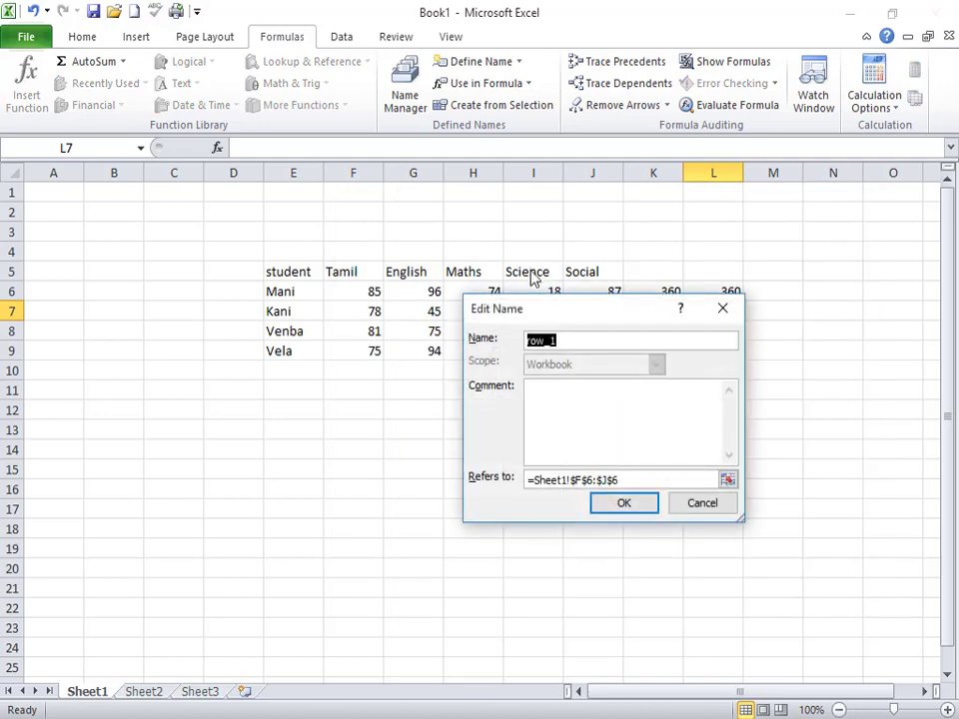
click(635, 480)
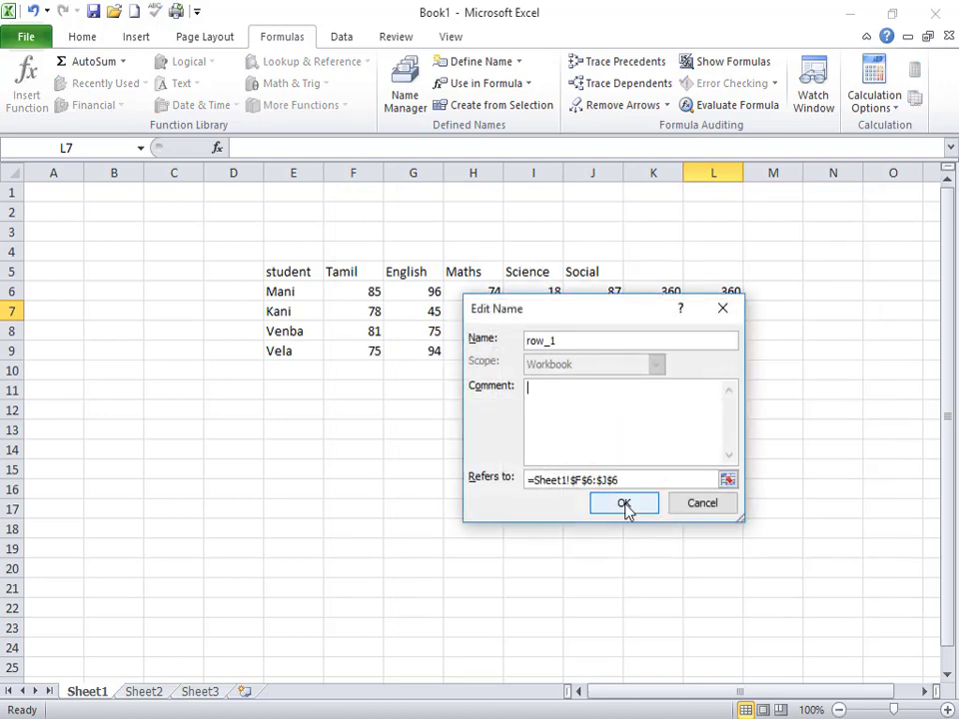
click(703, 505)
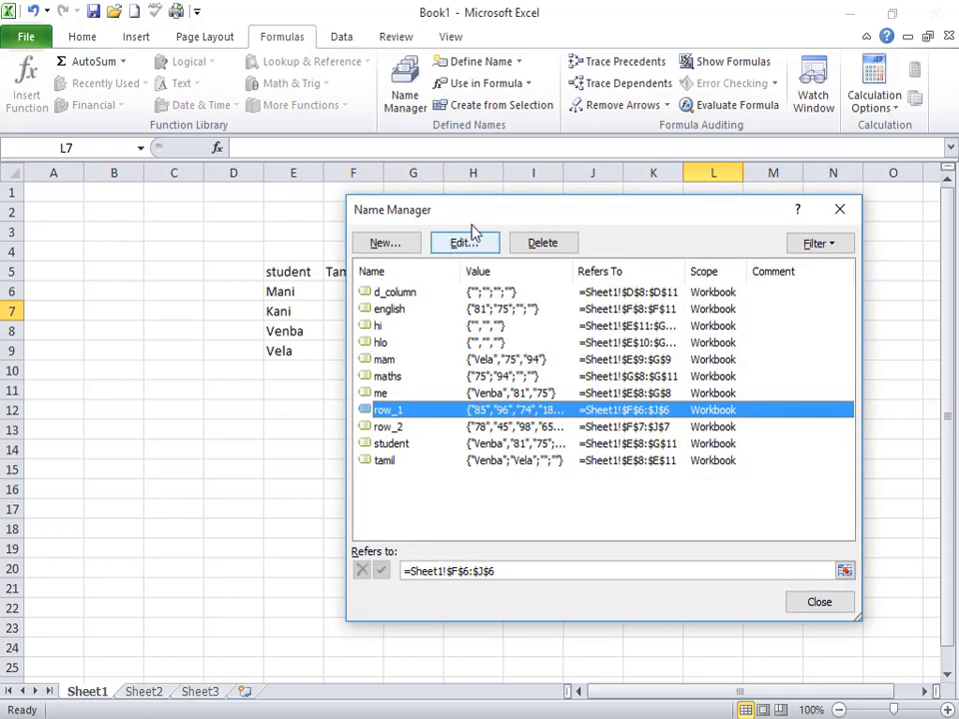
Delete the defined name row_2 from the Name Manager.
click(359, 427)
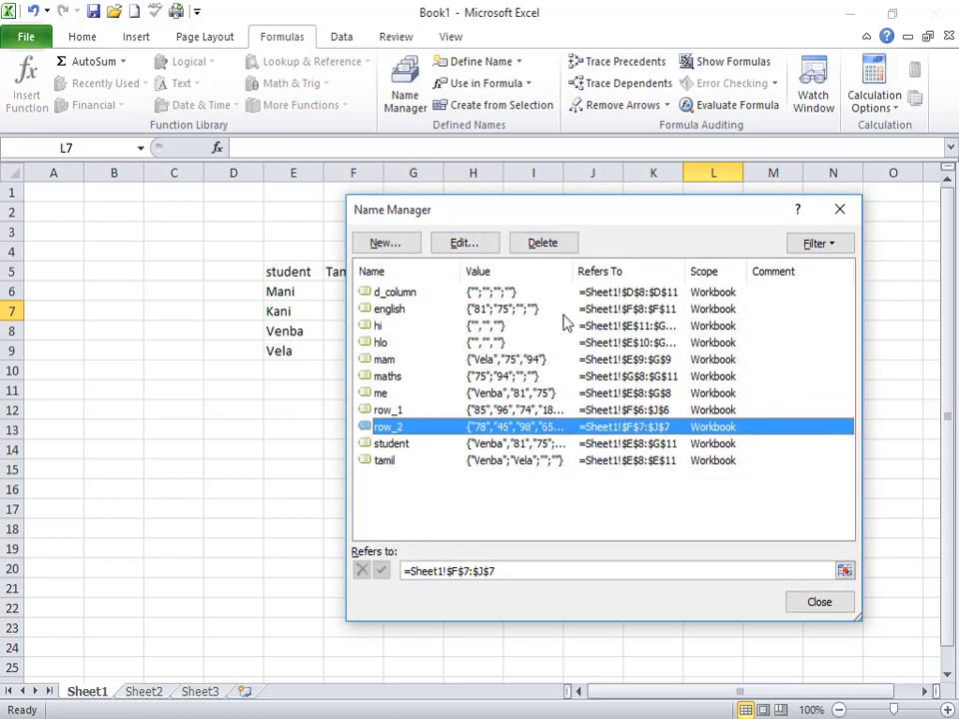
click(542, 243)
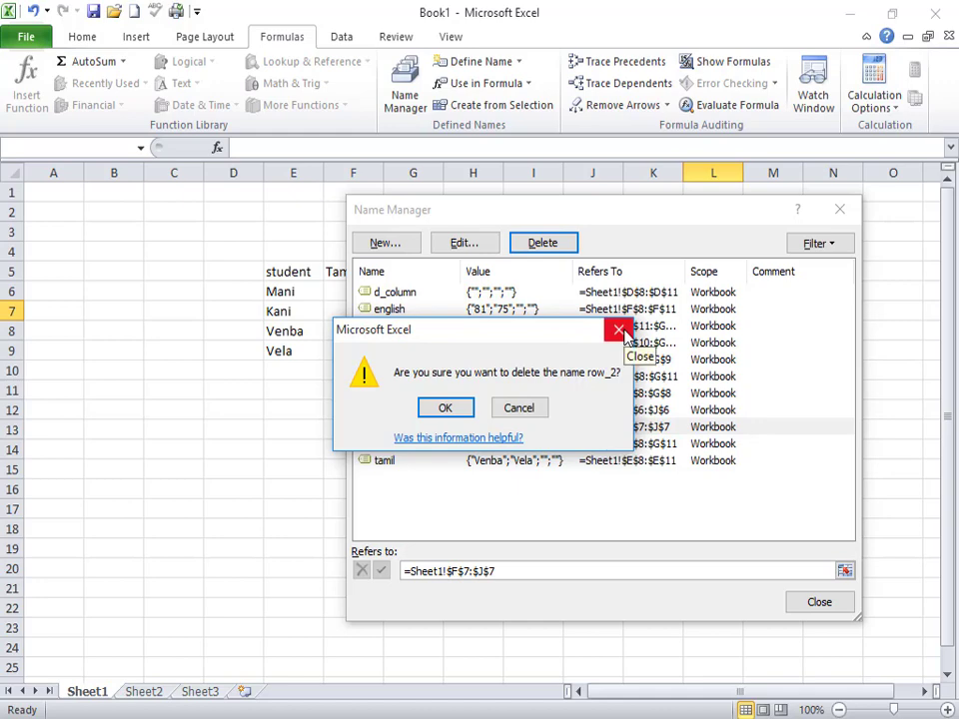
click(439, 407)
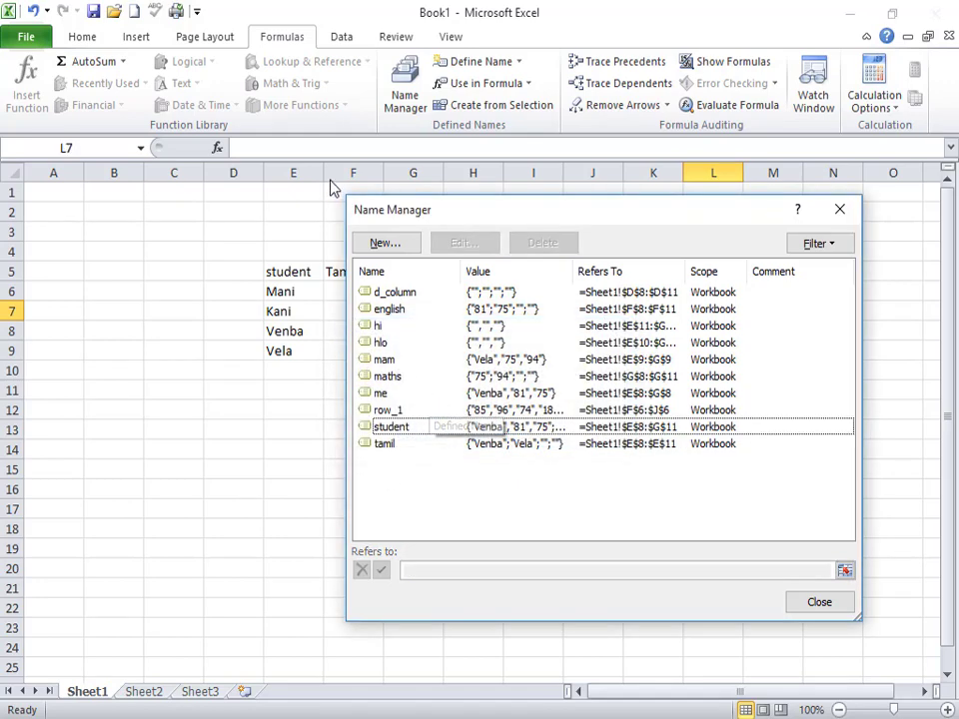
click(366, 245)
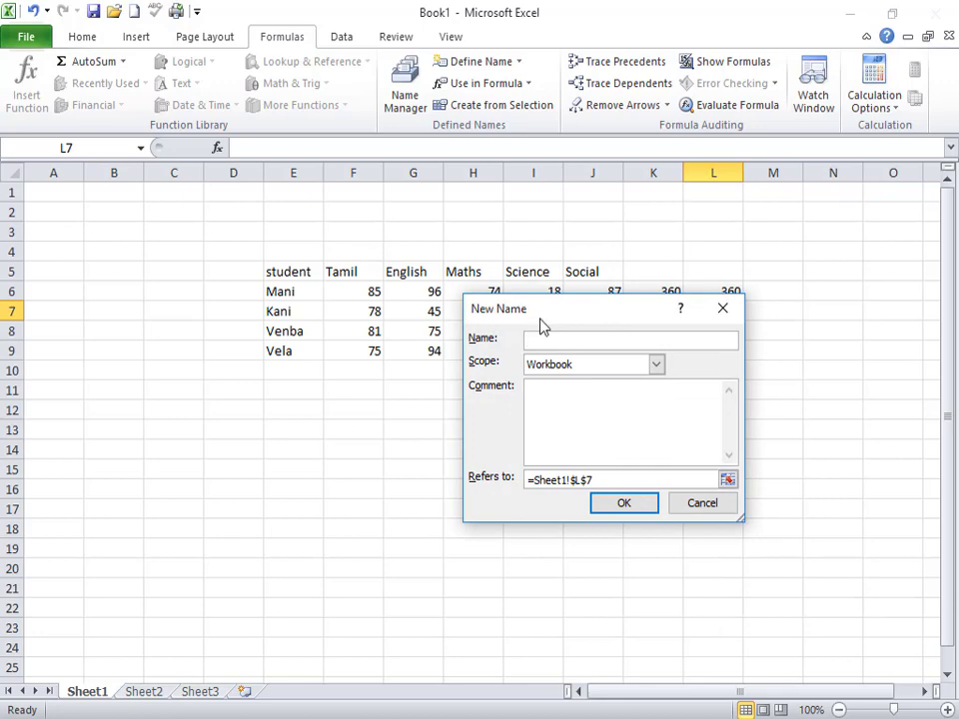
drag(539, 319, 482, 294)
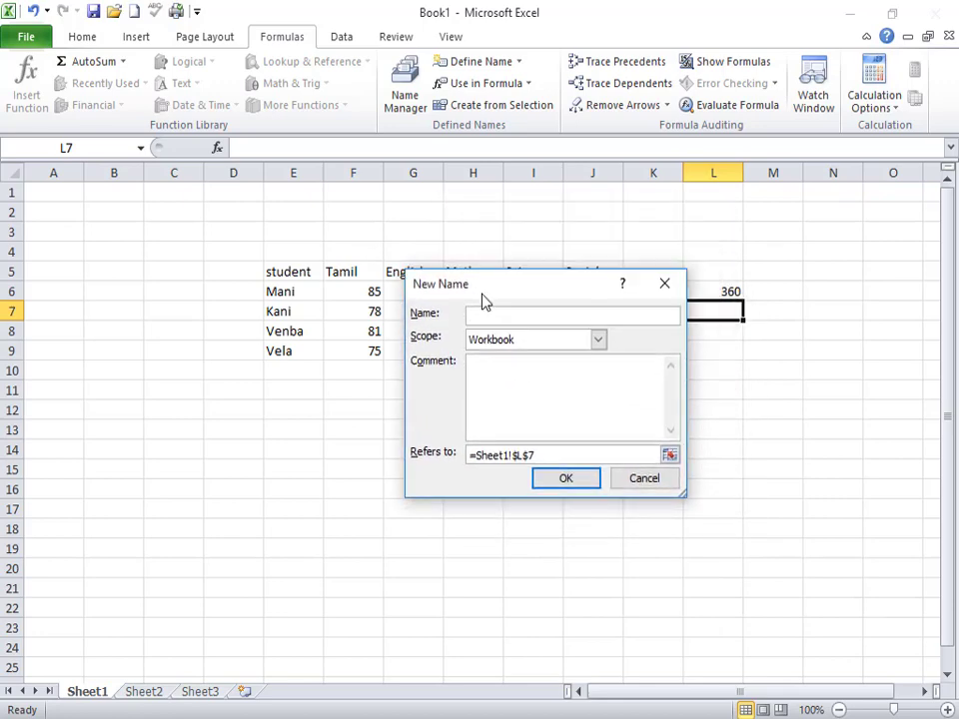
key(Escape)
key(Escape)
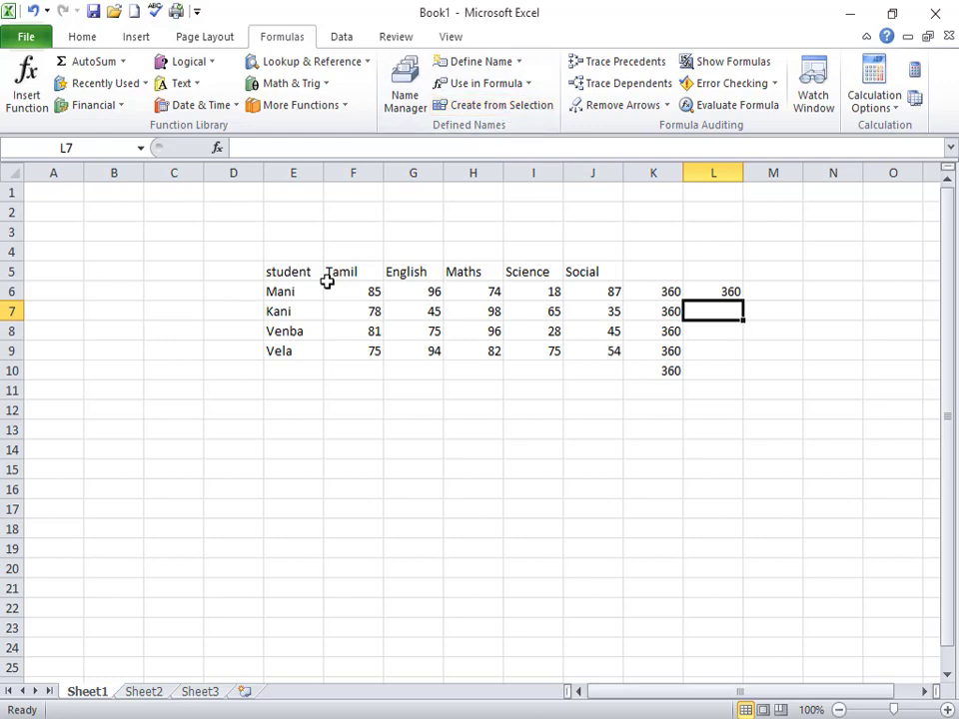
Create names for the table E5:J9 from its top row and left column, replacing the existing definitions.
drag(266, 270, 572, 347)
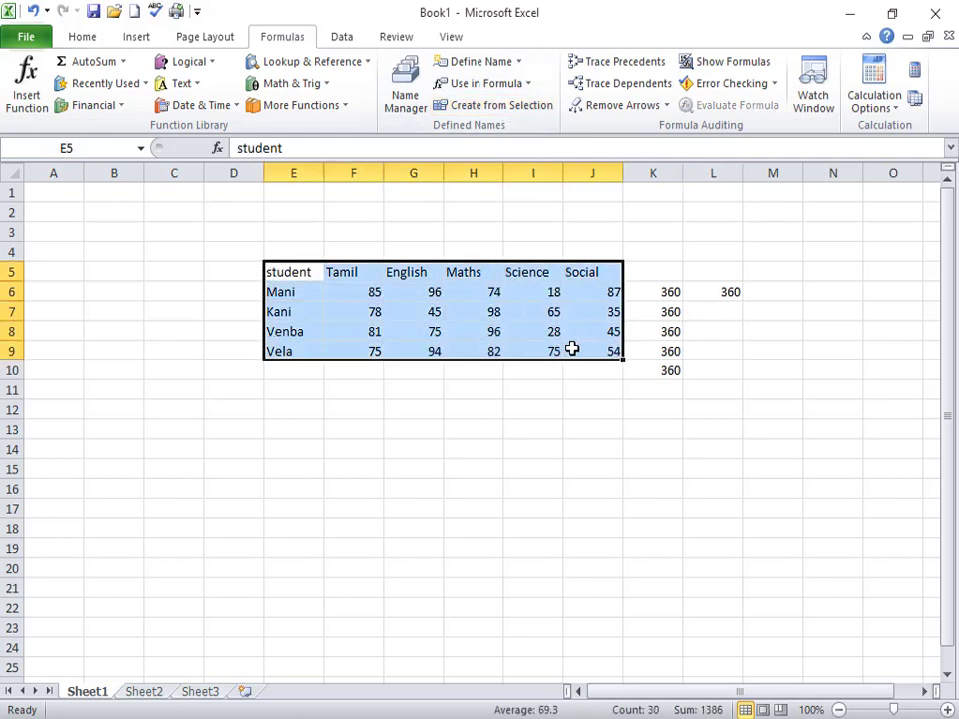
click(481, 110)
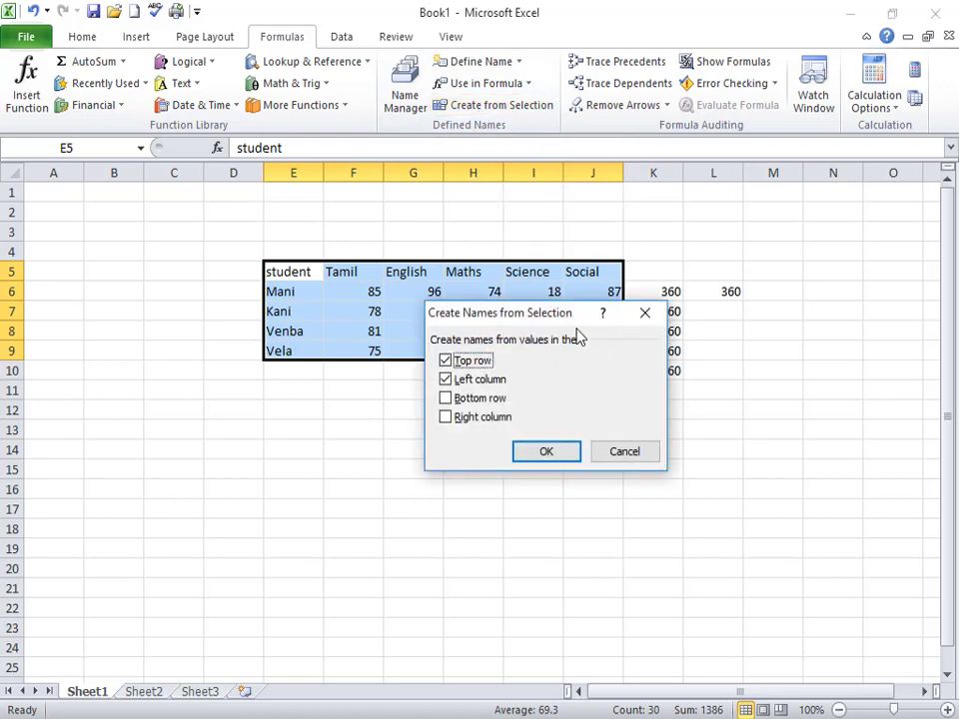
drag(576, 331, 587, 428)
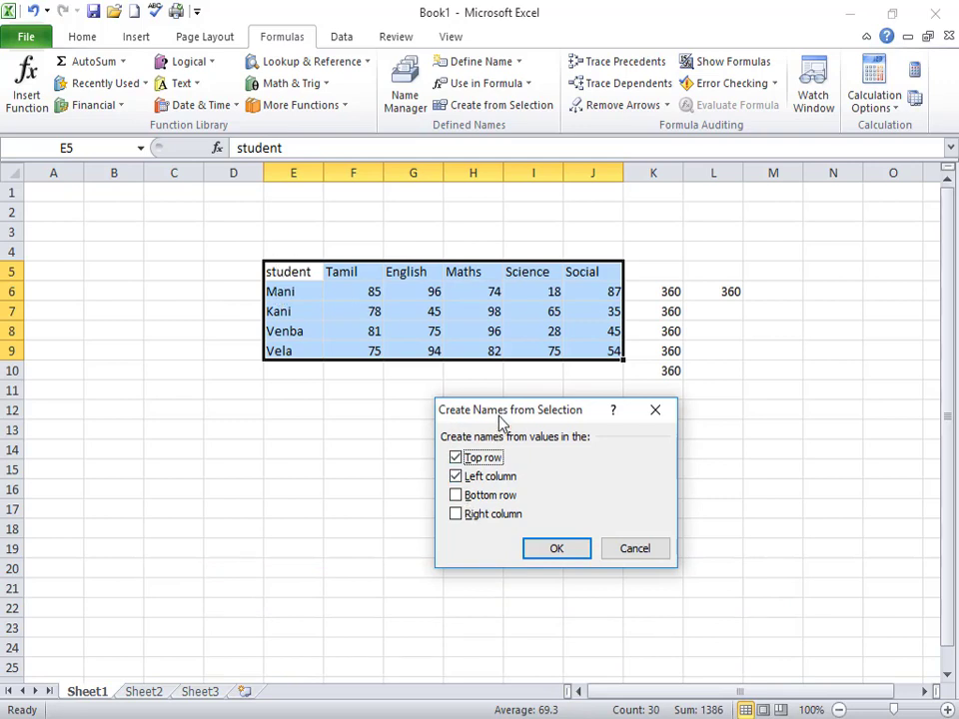
drag(503, 422, 450, 428)
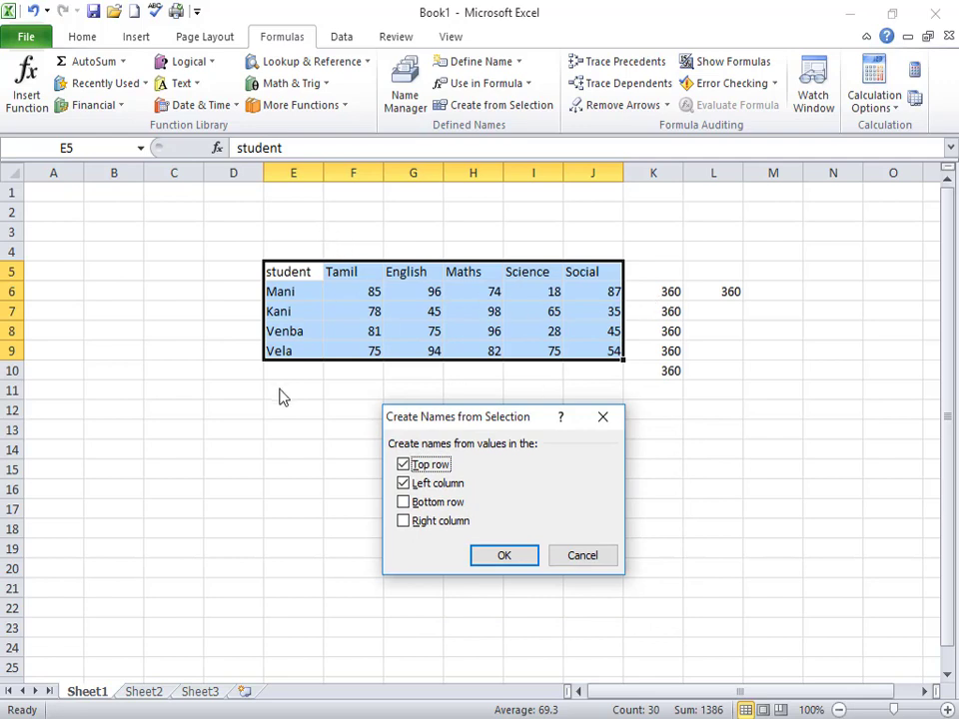
click(403, 484)
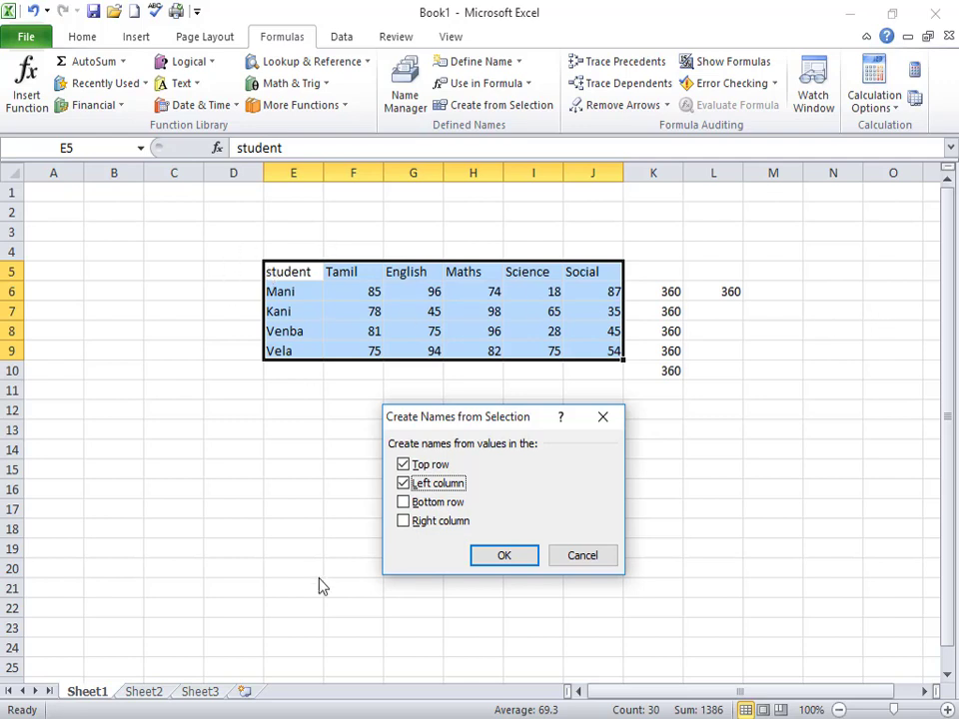
click(526, 561)
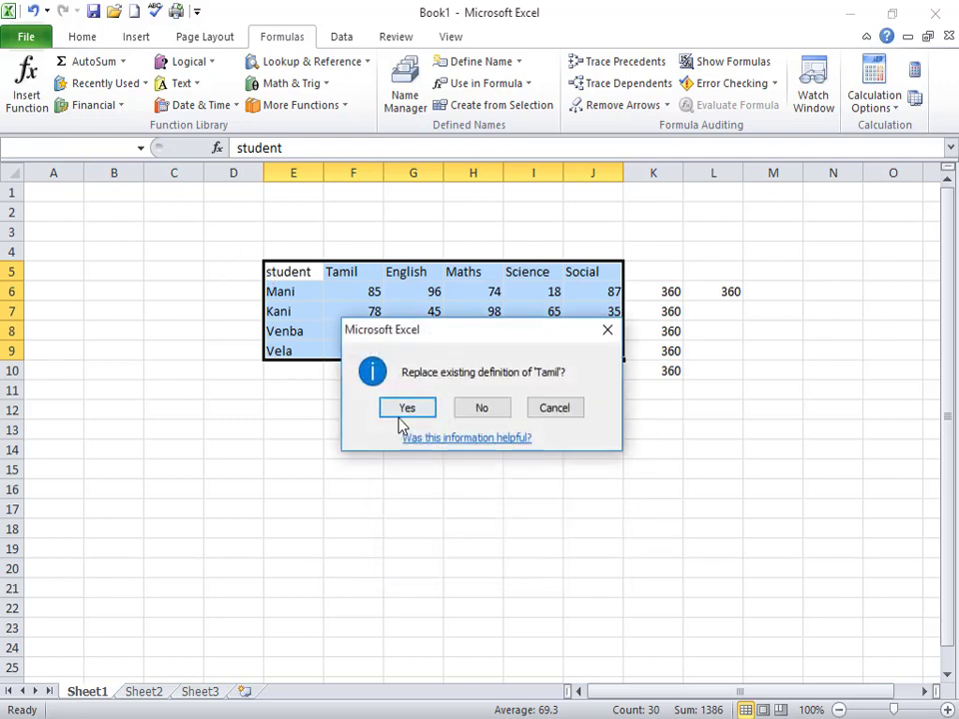
click(401, 423)
click(400, 422)
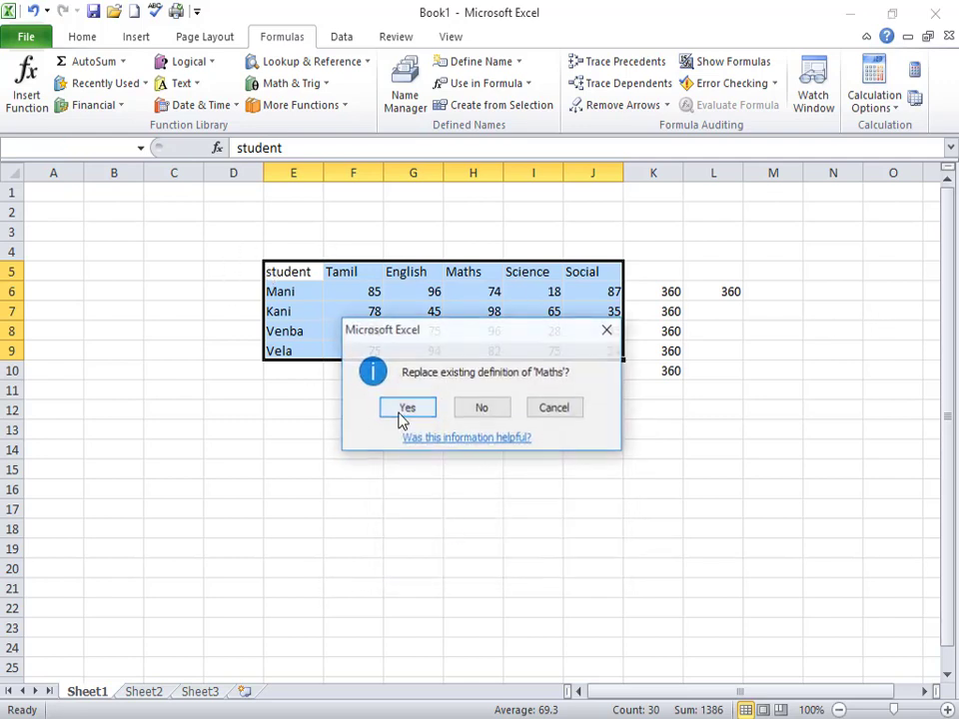
click(400, 421)
click(401, 419)
click(396, 411)
click(391, 452)
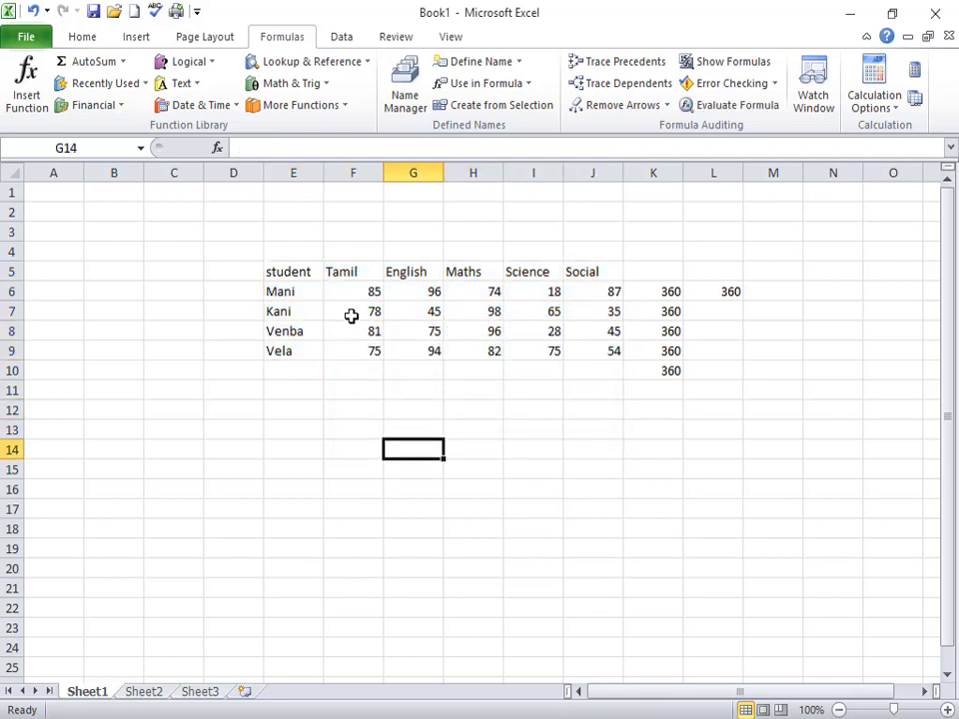
Select the Tamil marks in F6:F9 and the marks in F8:J8 to check which range names they carry.
click(351, 293)
drag(352, 305, 353, 350)
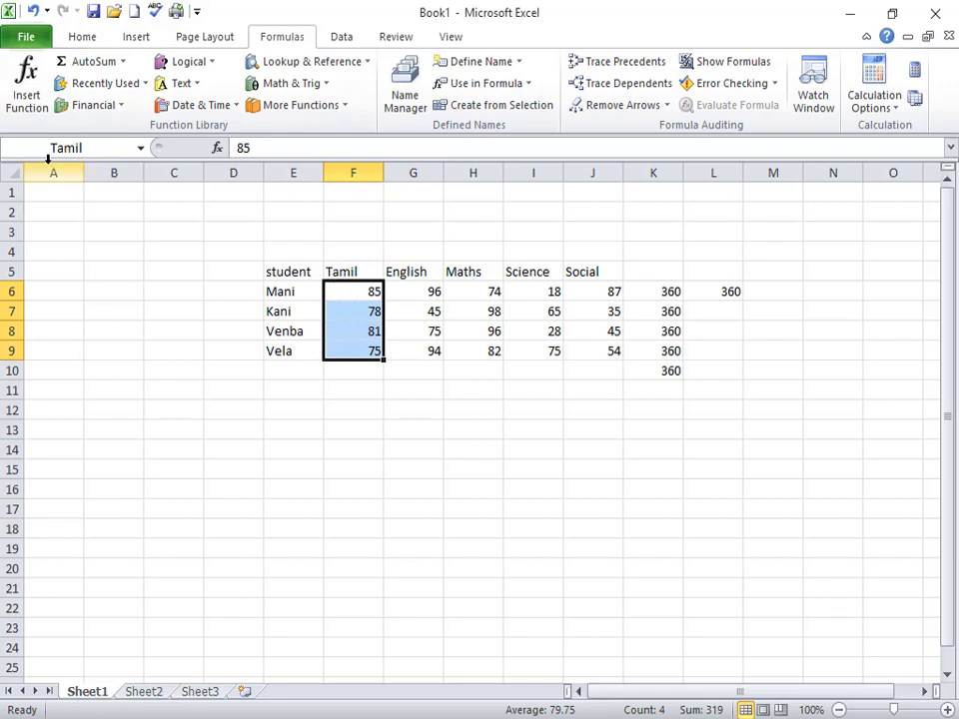
click(396, 316)
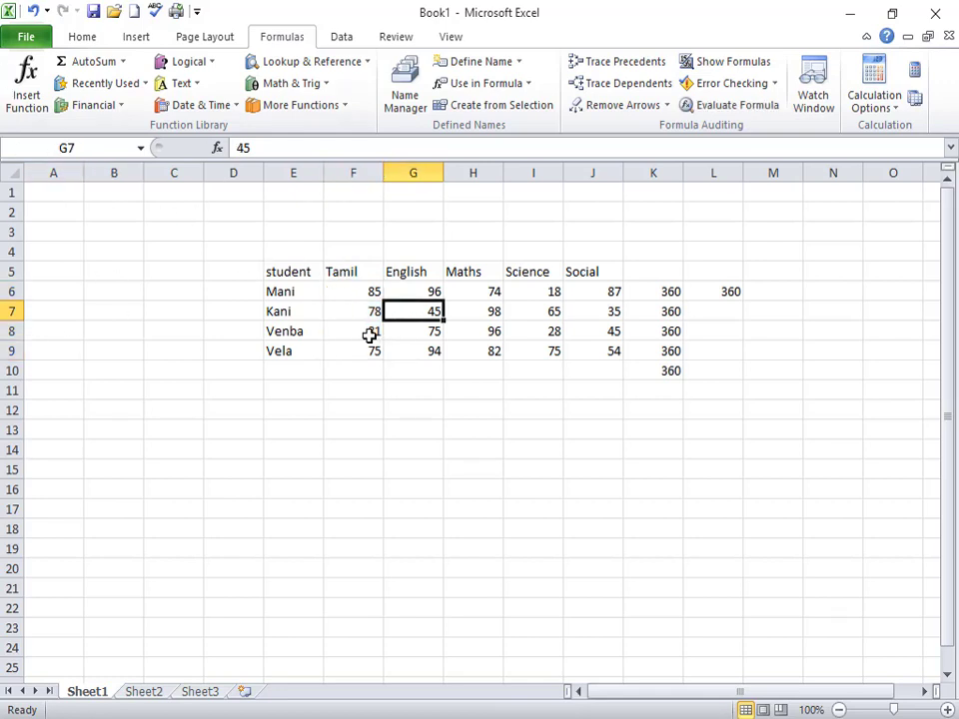
drag(349, 334, 579, 328)
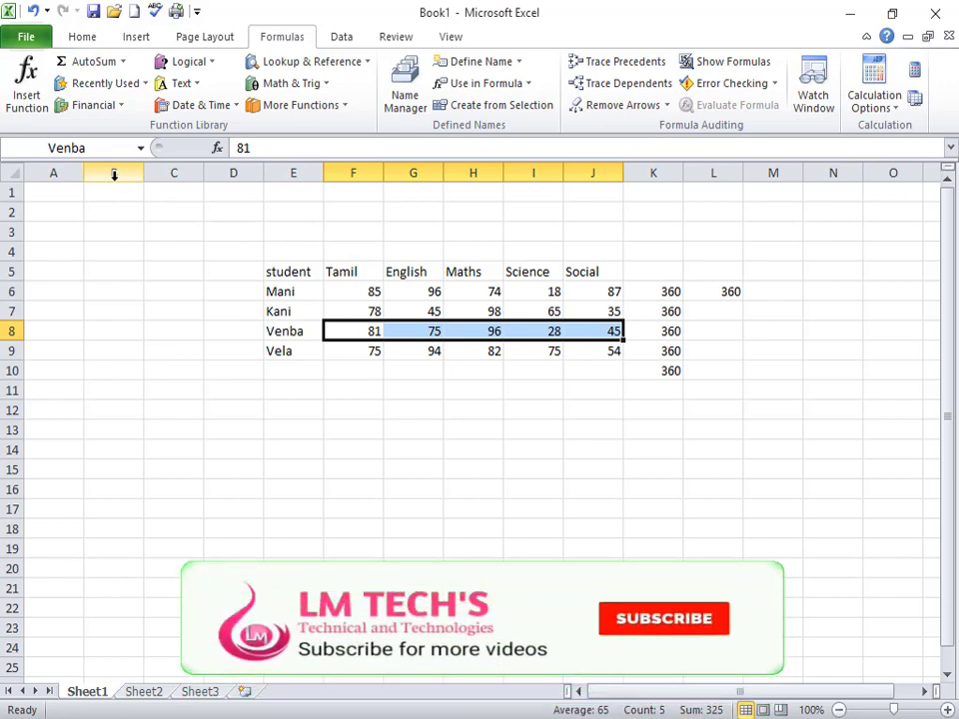
click(484, 471)
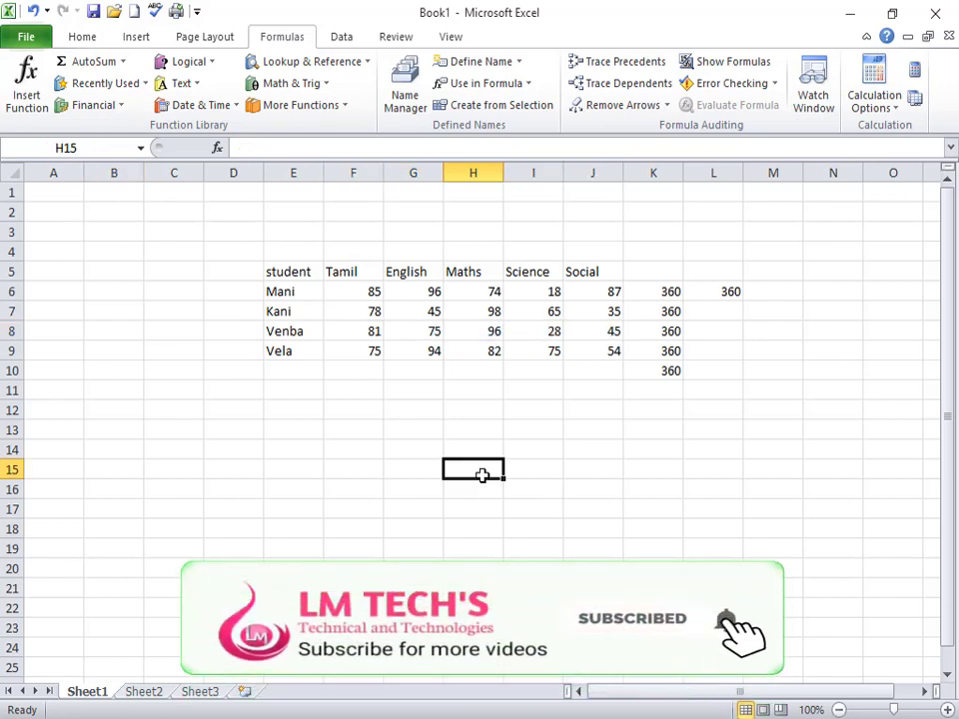
drag(281, 273, 582, 345)
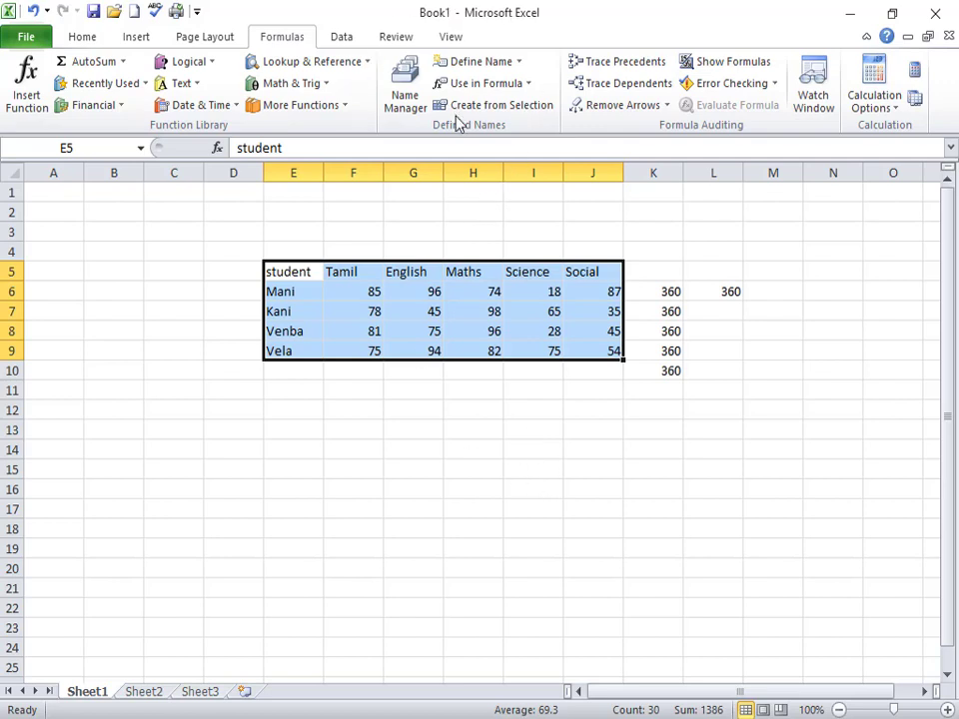
drag(723, 263, 746, 364)
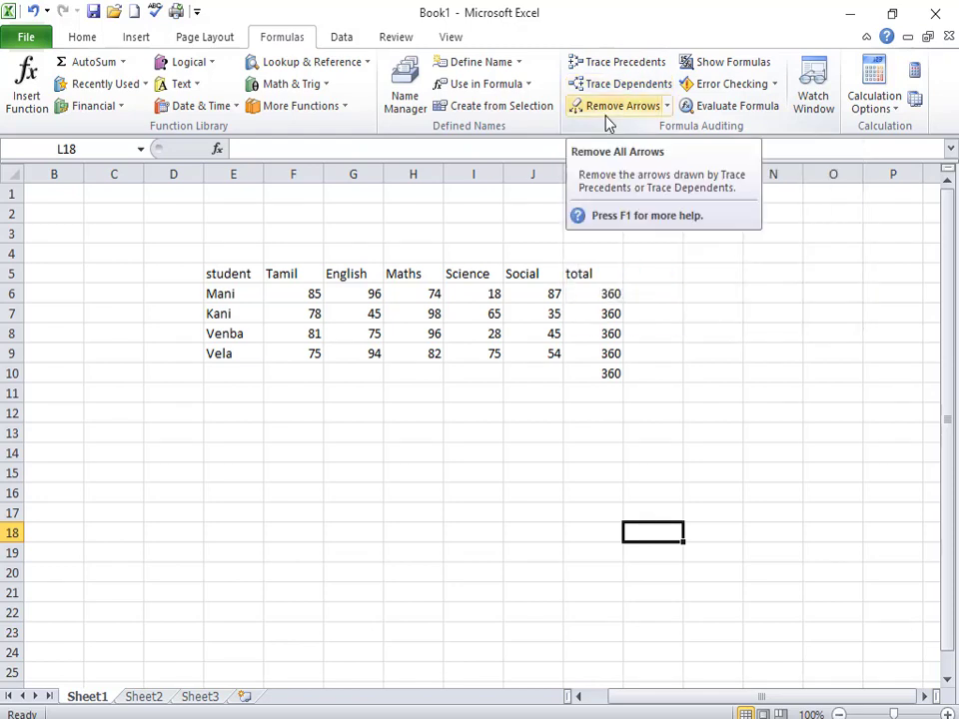
click(618, 452)
drag(621, 452, 184, 228)
click(409, 499)
click(271, 435)
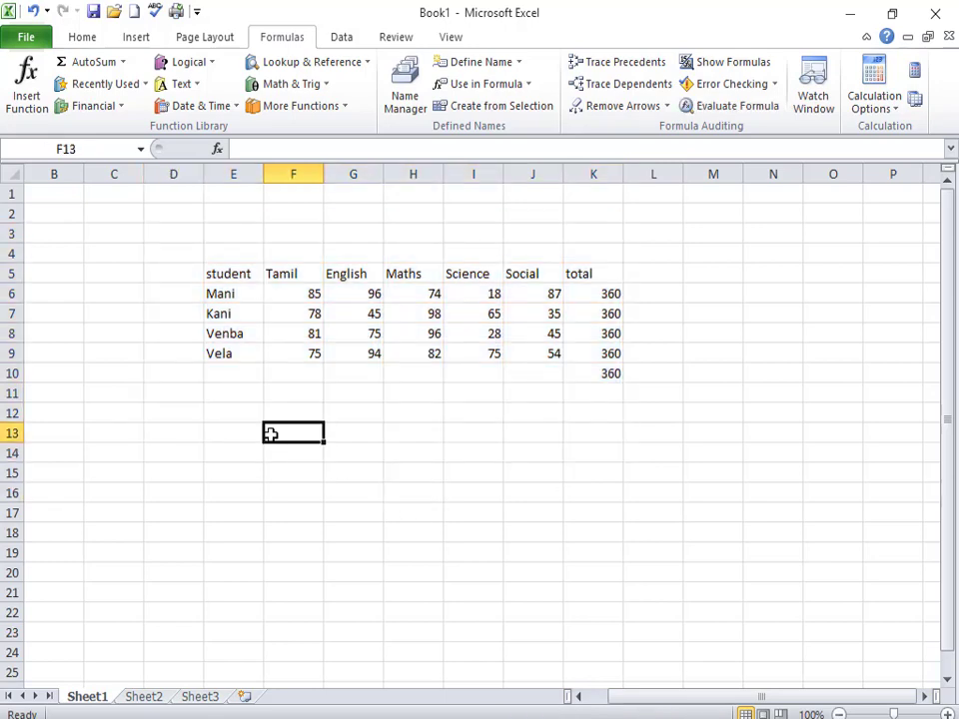
Start a SUM formula in I11 with the separate cells F6, G6, F7 and G7 as its first arguments.
click(476, 397)
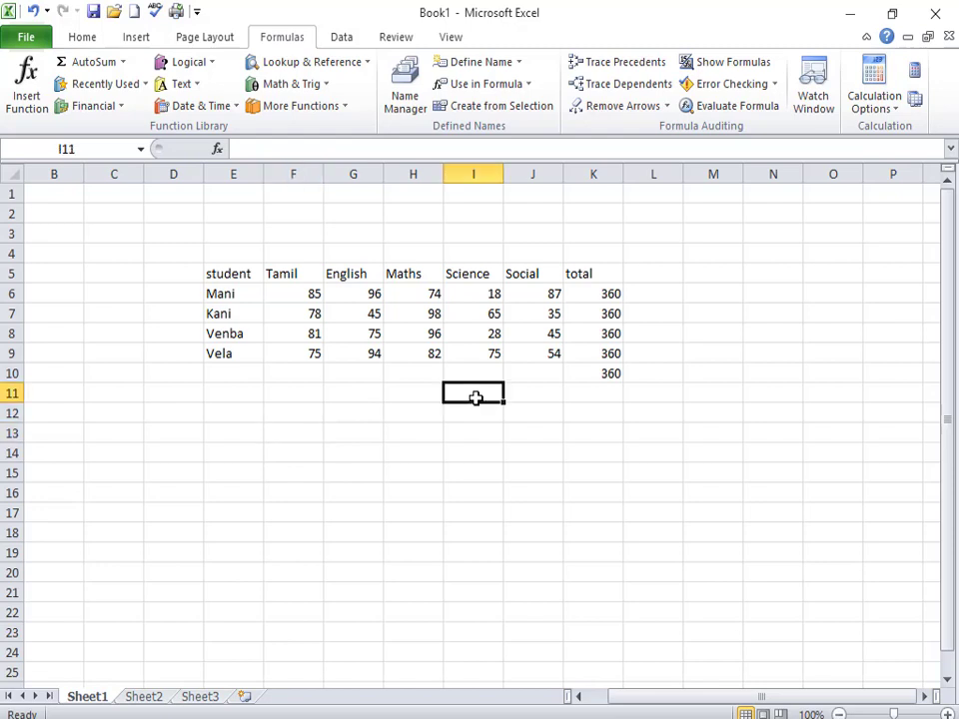
text(=s)
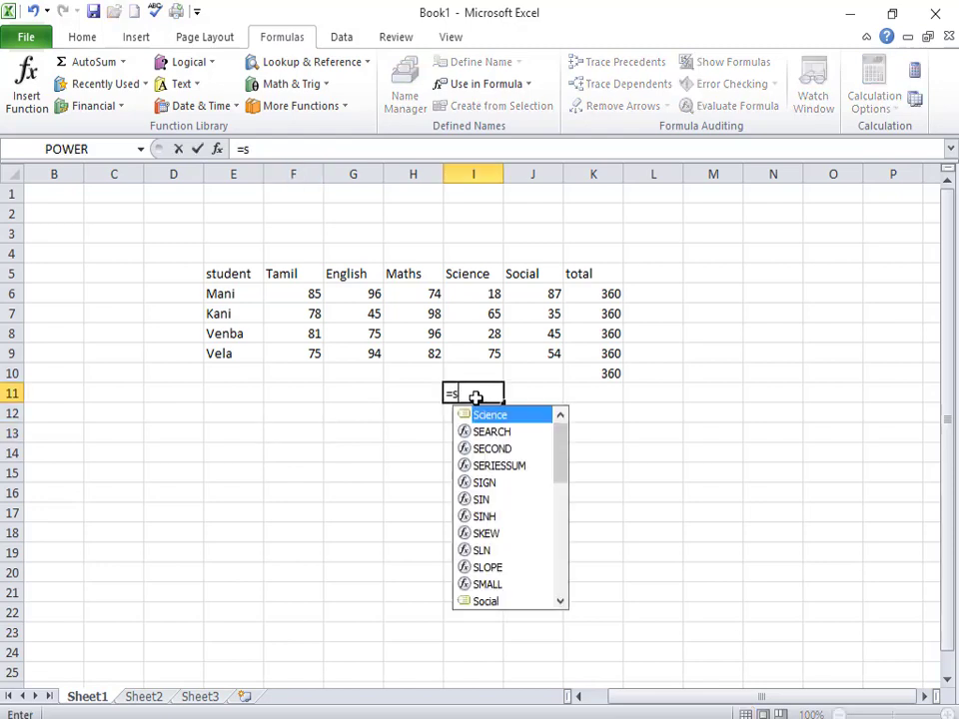
text(um)
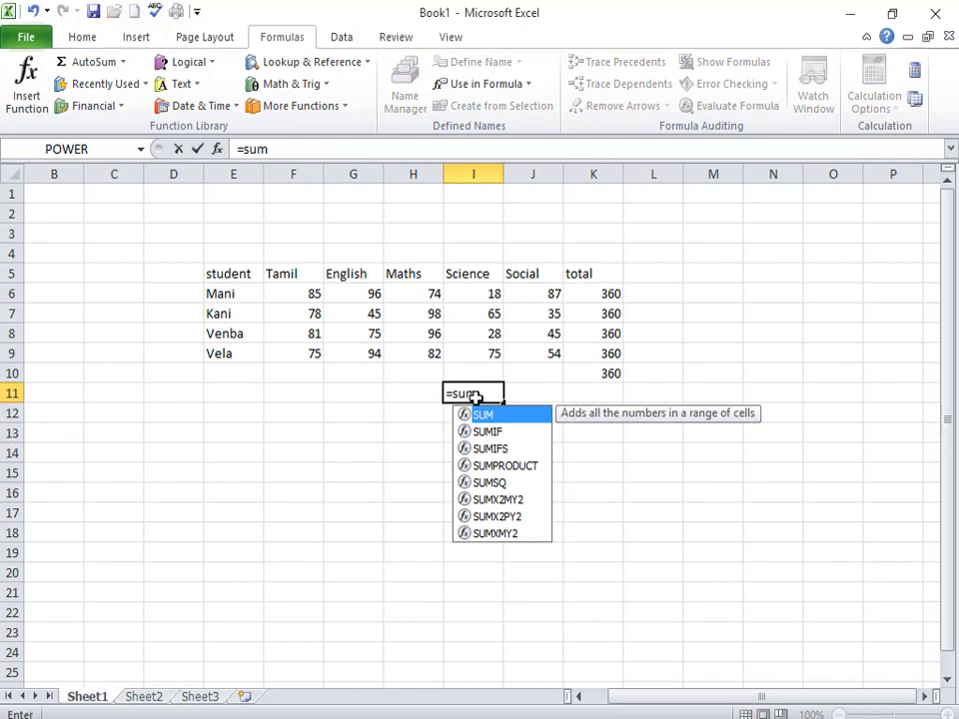
key(Tab)
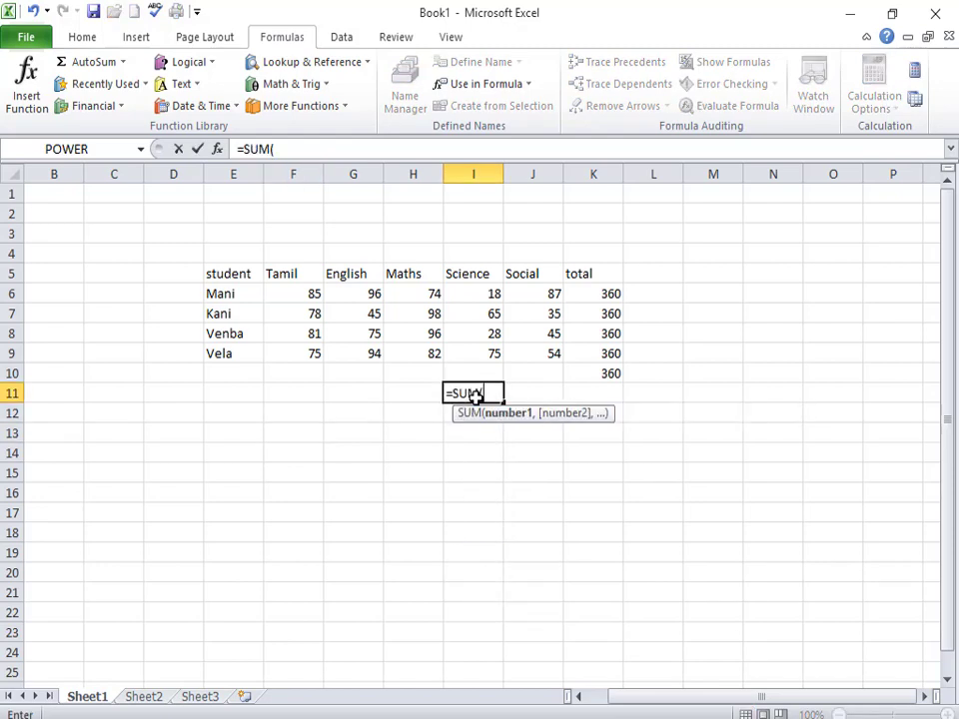
click(310, 292)
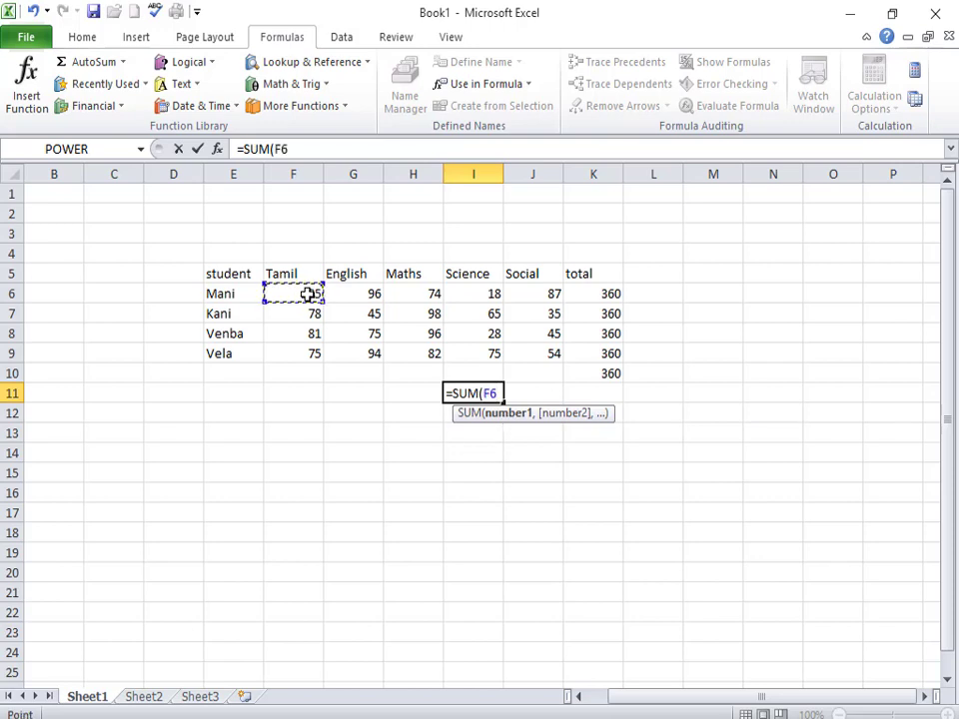
text(,)
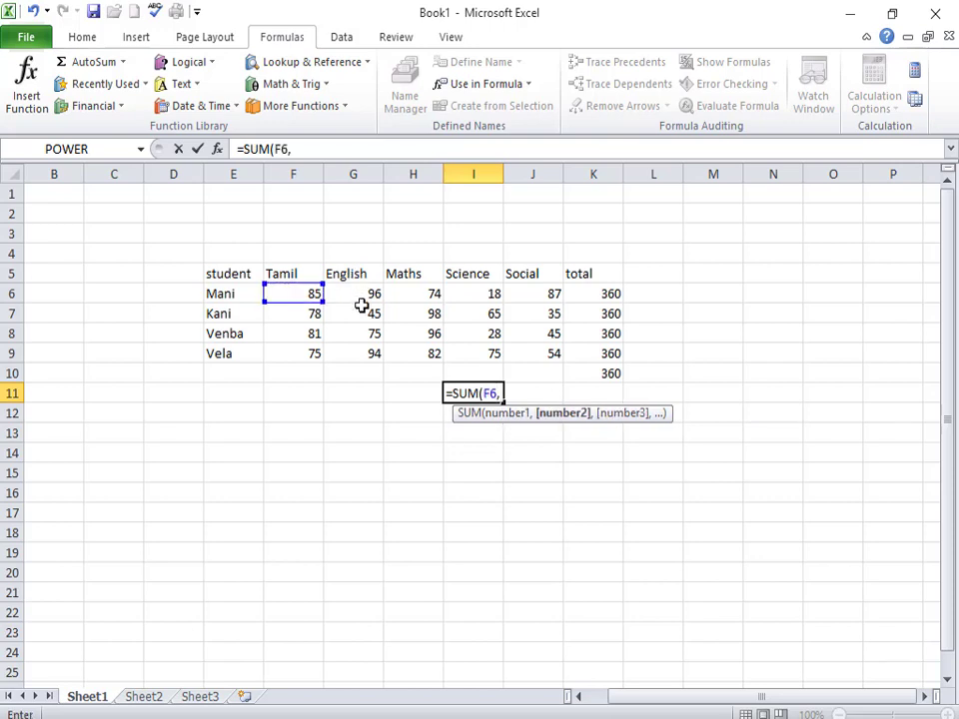
click(365, 299)
text(,)
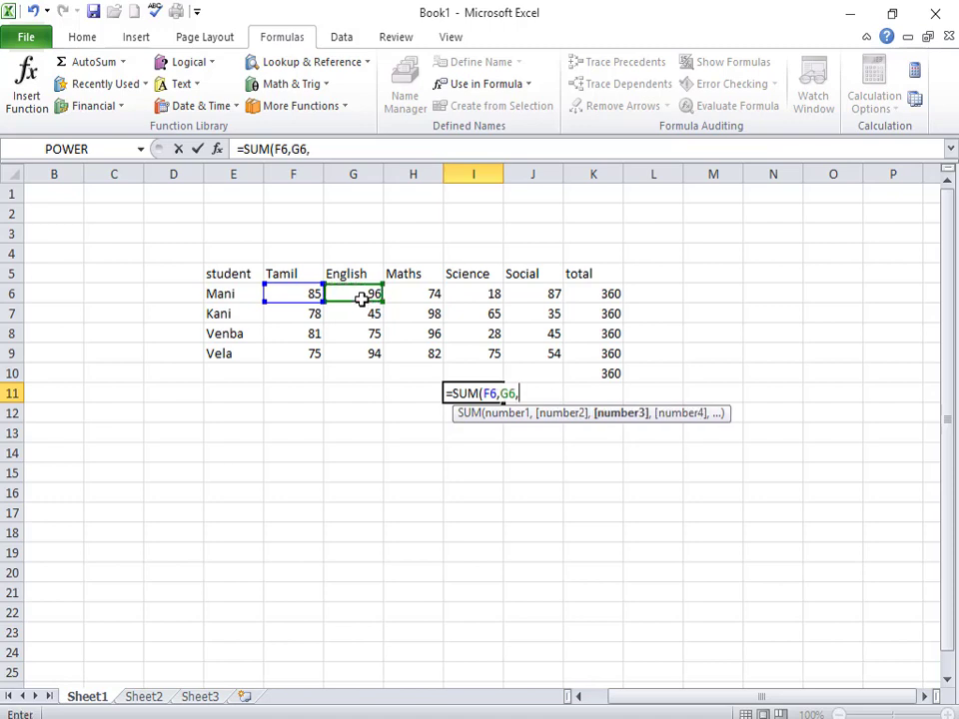
click(312, 316)
text(,)
click(355, 313)
text(,)
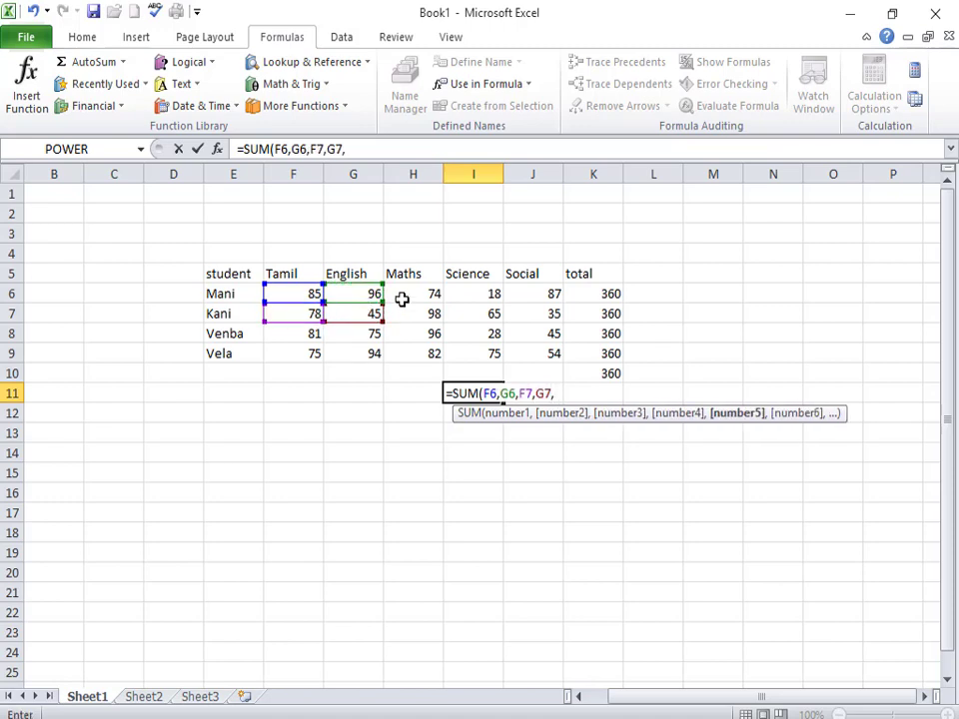
Add H6, H7, I7 and J7 as further arguments of the I11 SUM formula and enter it.
click(401, 300)
text(,)
click(422, 318)
text(,)
click(454, 318)
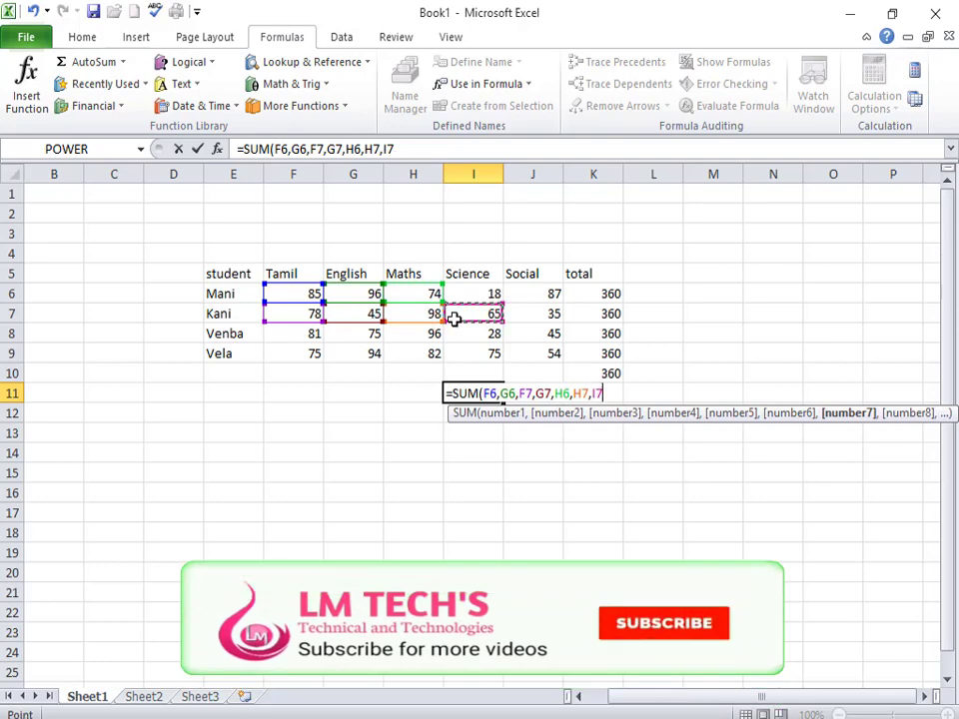
text(,)
click(526, 317)
text(,)
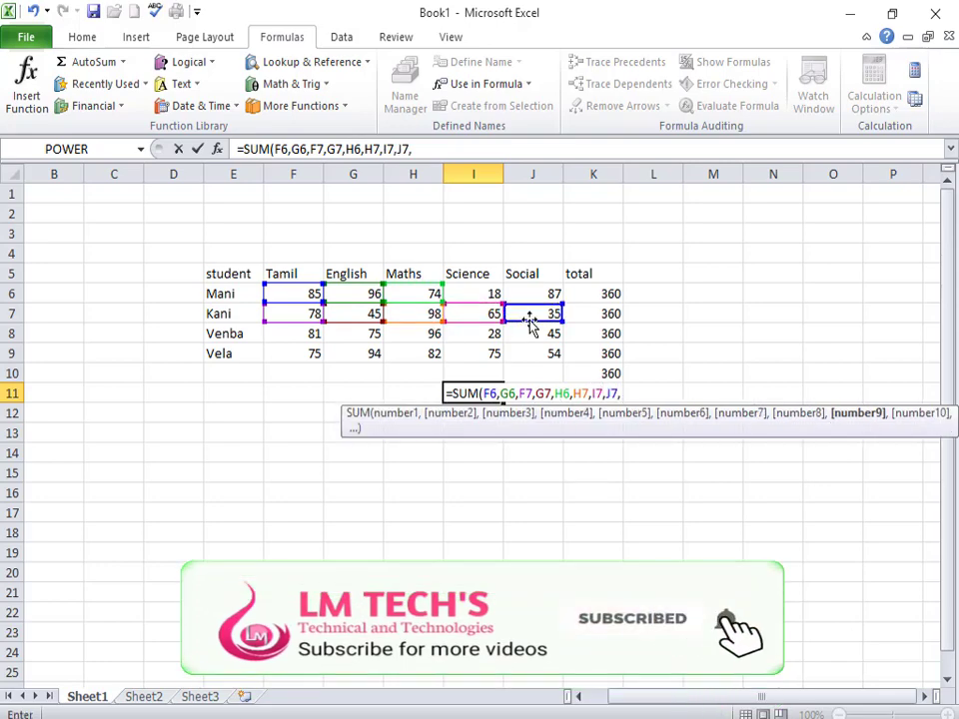
key(Return)
Trace the precedents of the SUM formula in I11 and the dependents of the Maths mark in H6.
click(488, 392)
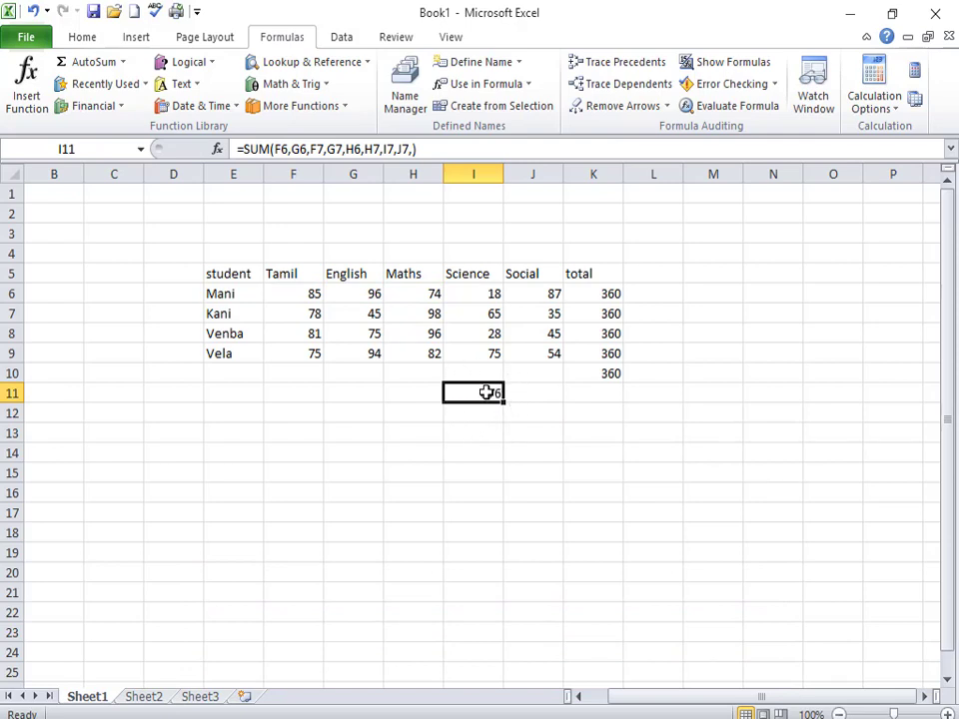
click(623, 64)
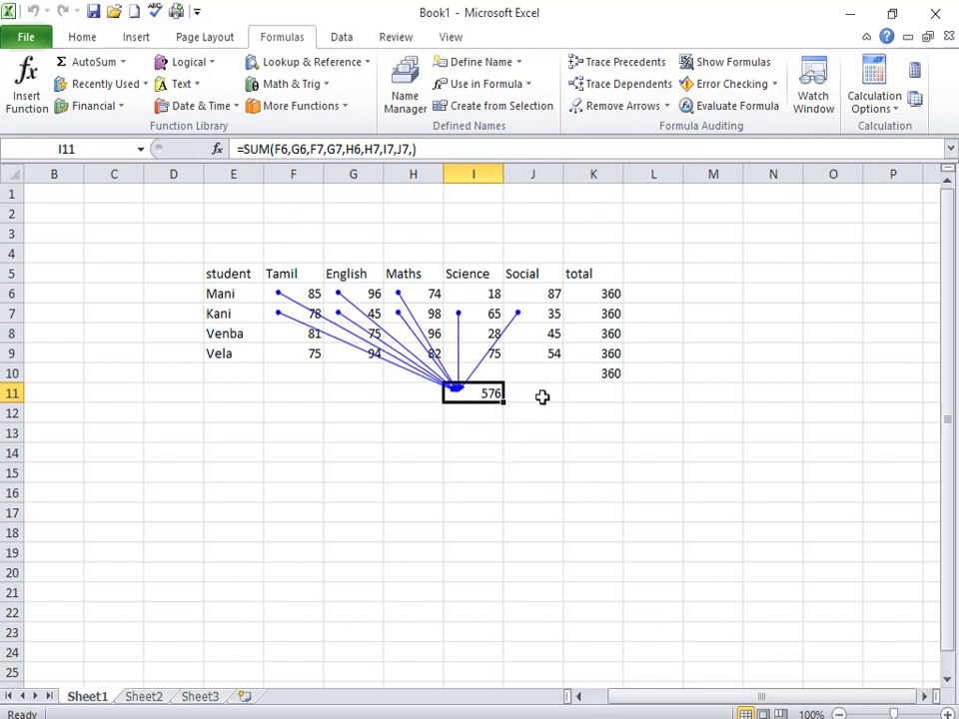
click(516, 455)
click(426, 290)
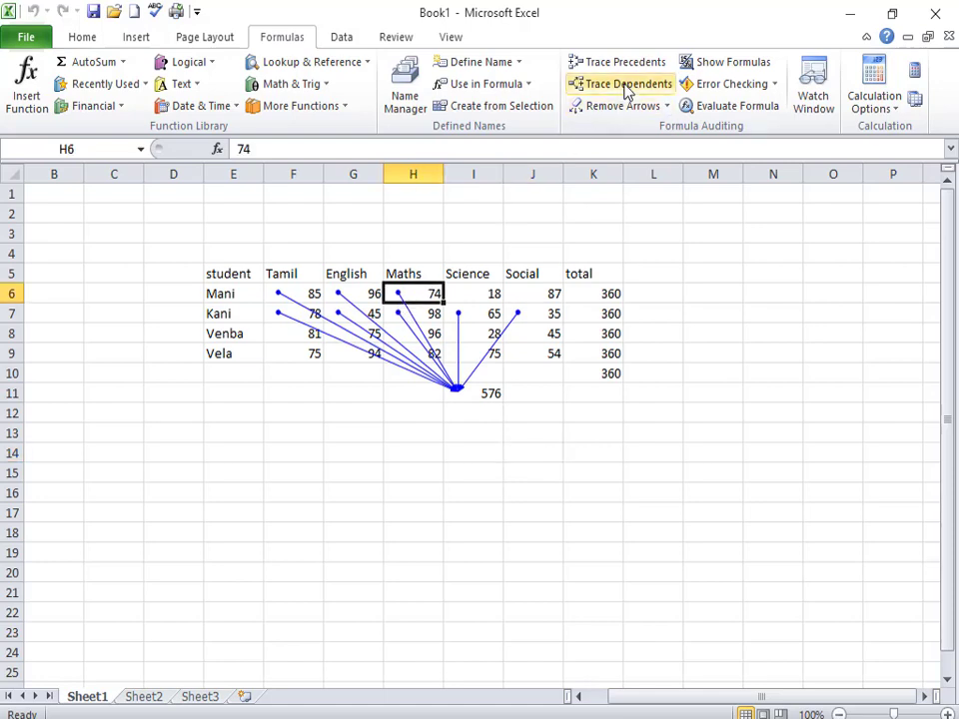
click(627, 86)
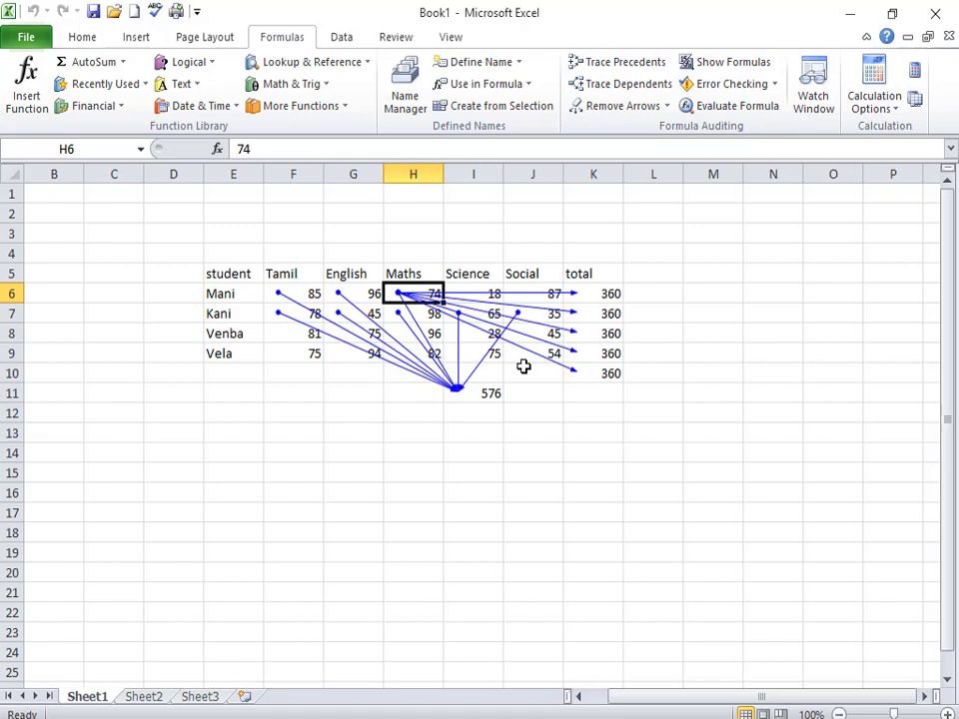
Remove all precedent and dependent tracer arrows from the sheet.
drag(639, 491, 237, 234)
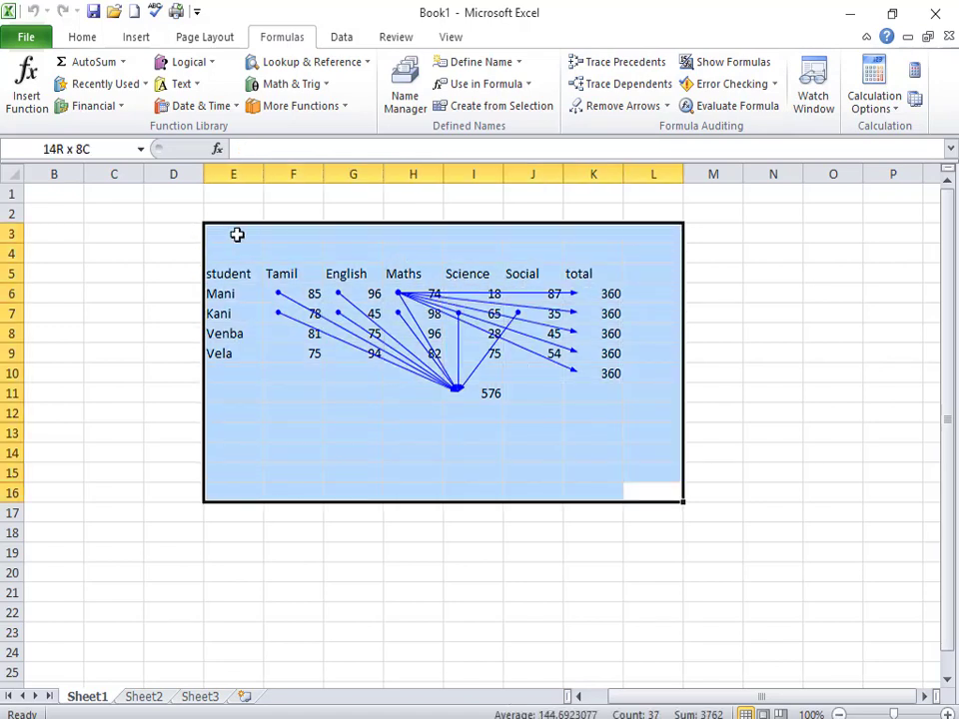
click(648, 107)
click(615, 349)
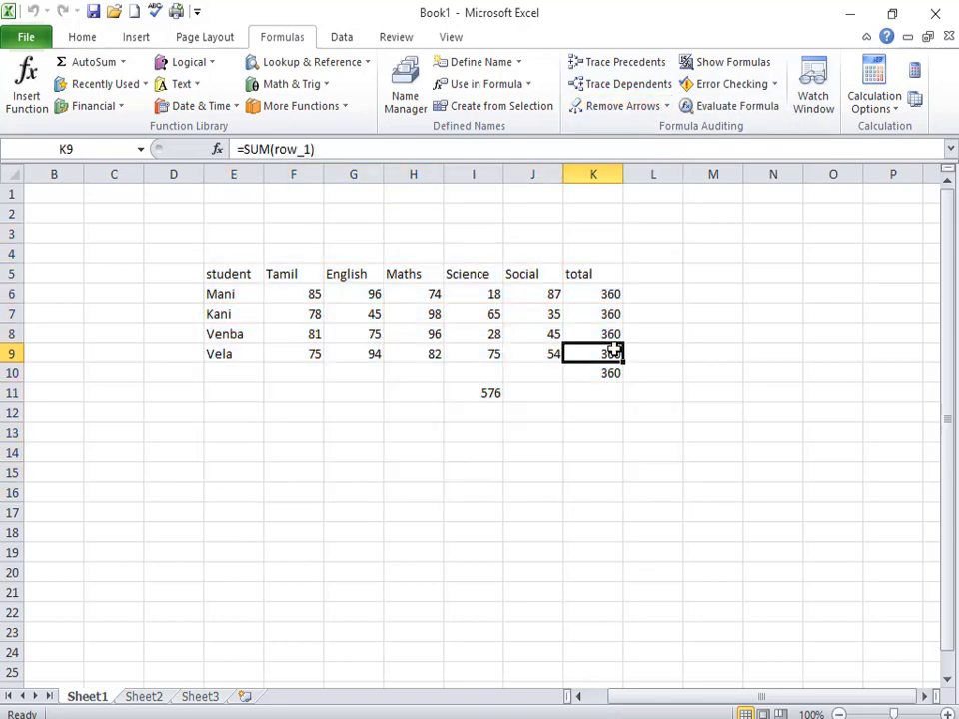
Show the sheet's formulas to examine those in the total column and I11, and switch back to displaying values.
click(722, 64)
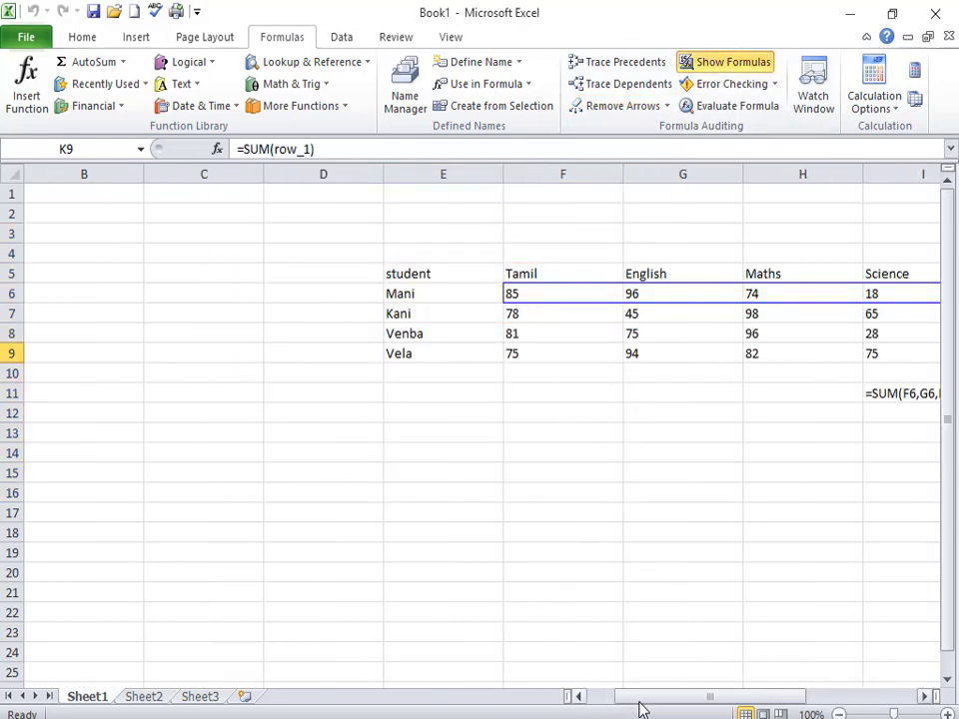
drag(641, 700, 734, 699)
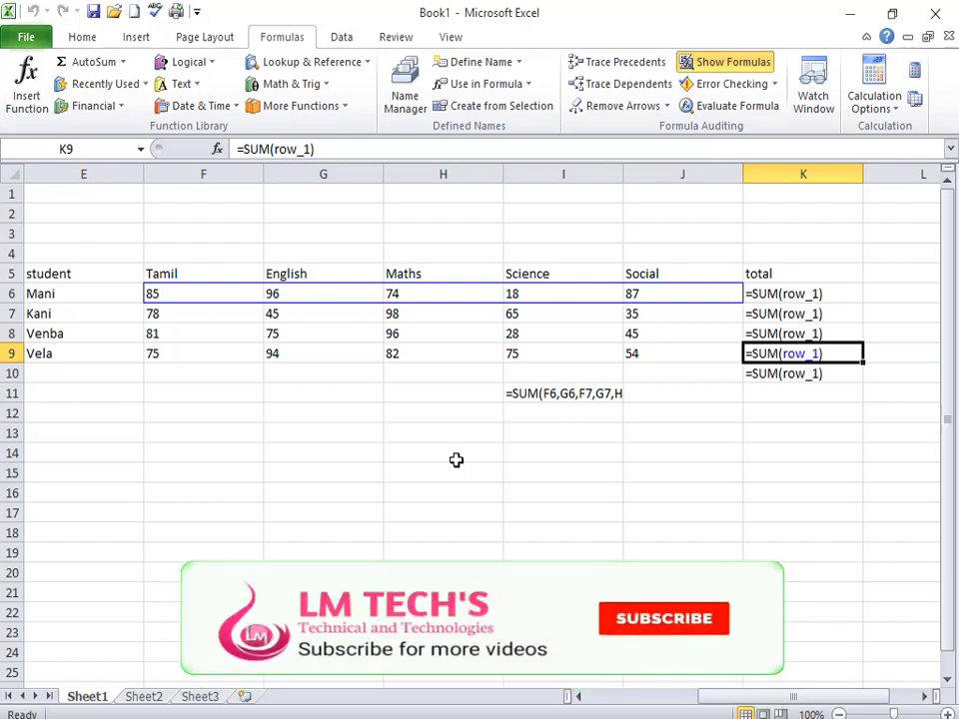
double_click(548, 393)
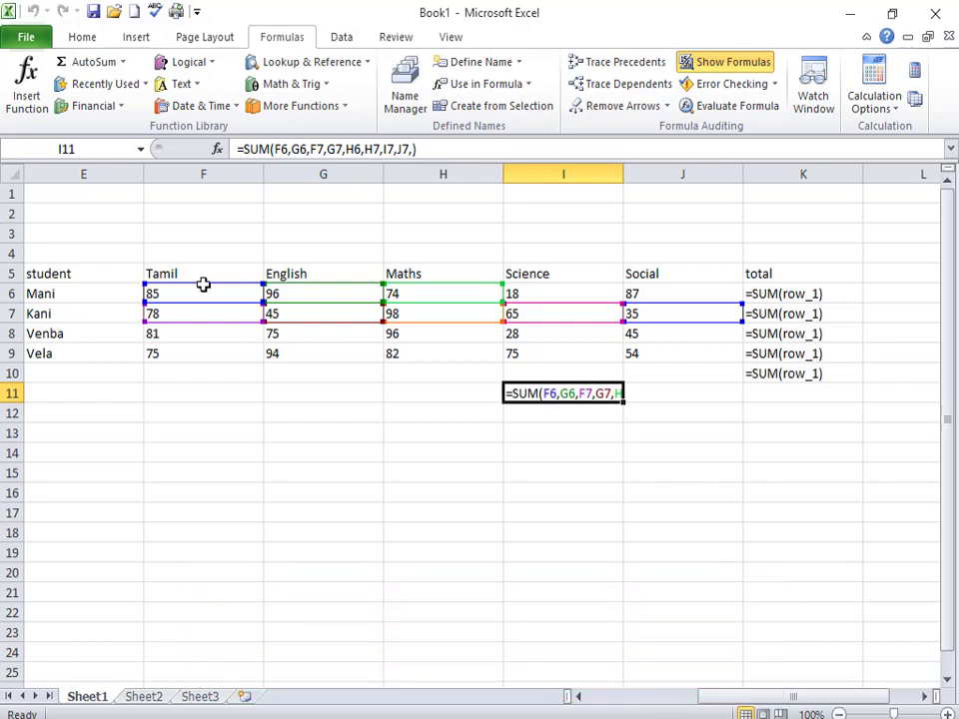
click(311, 322)
click(729, 61)
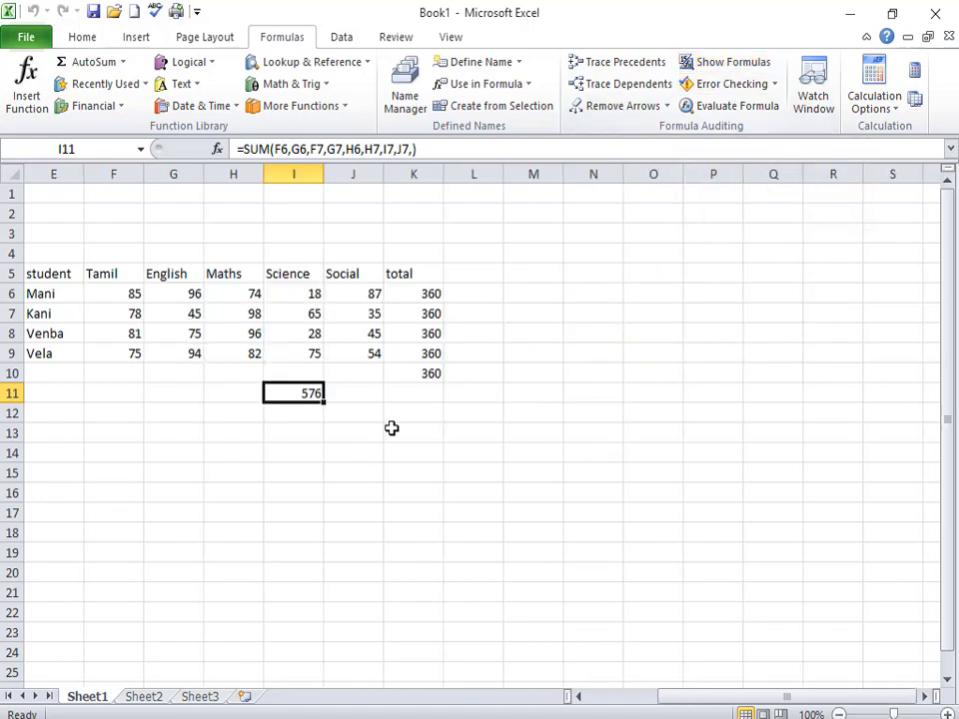
click(341, 392)
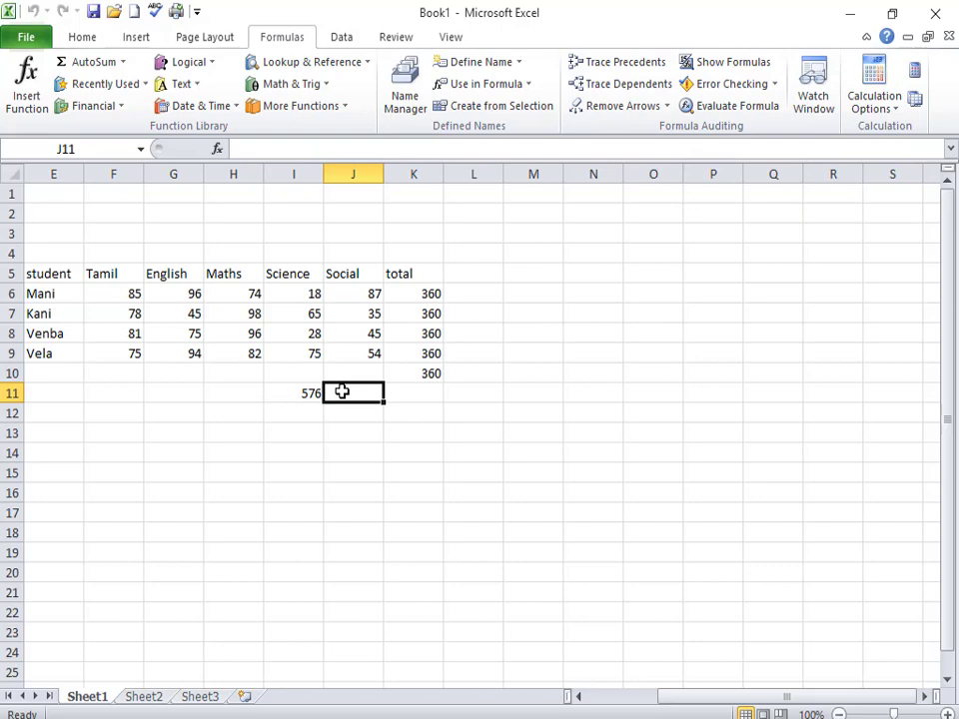
text(=sum)
key(Tab)
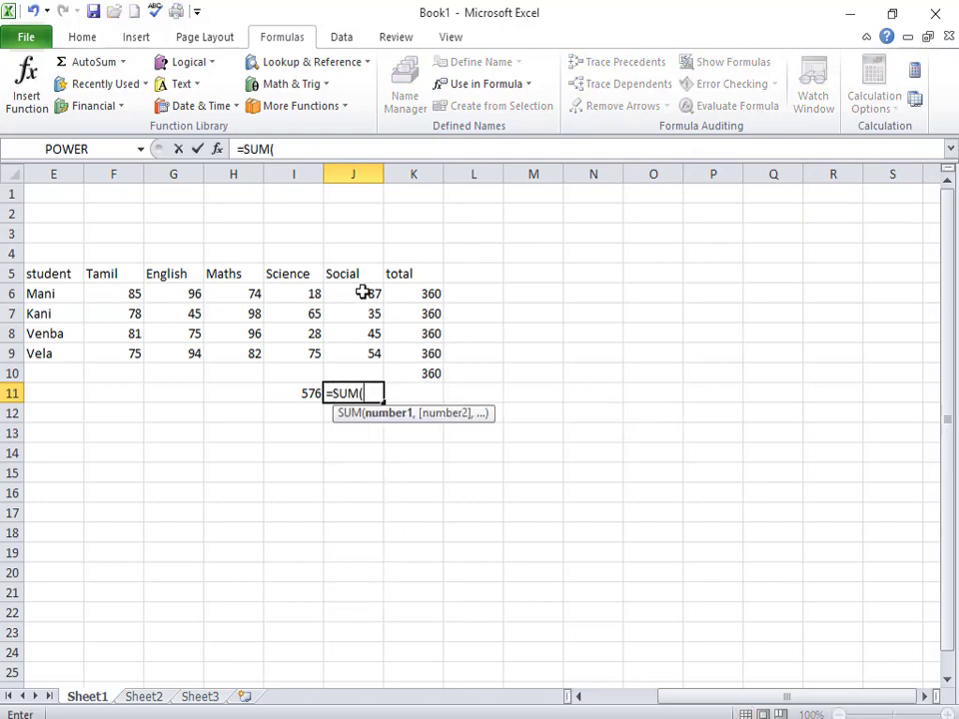
drag(362, 293, 358, 357)
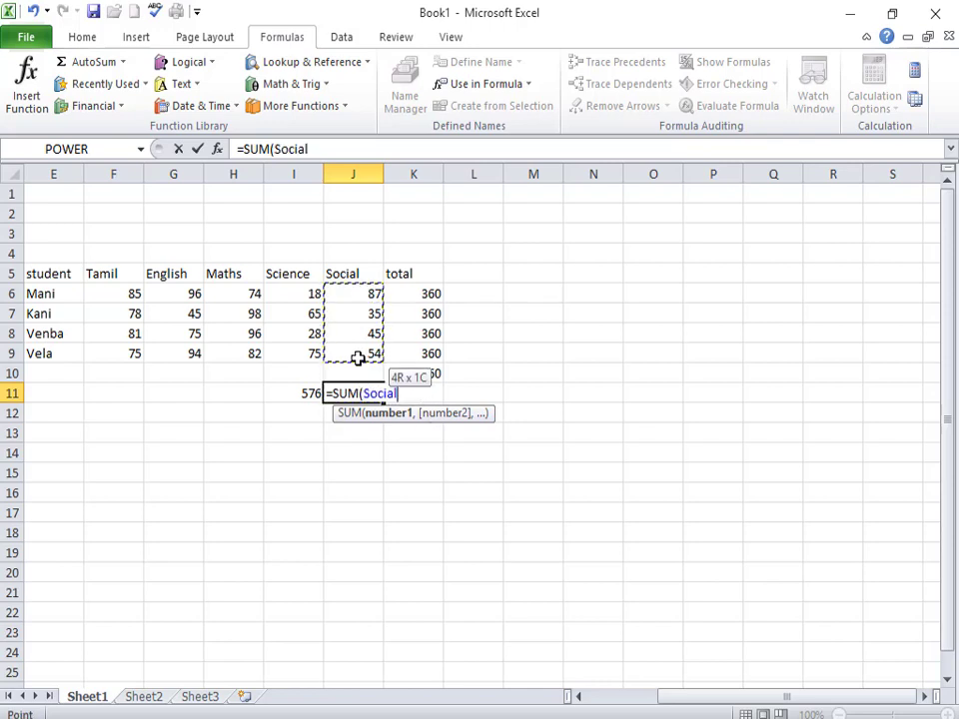
drag(358, 358, 358, 358)
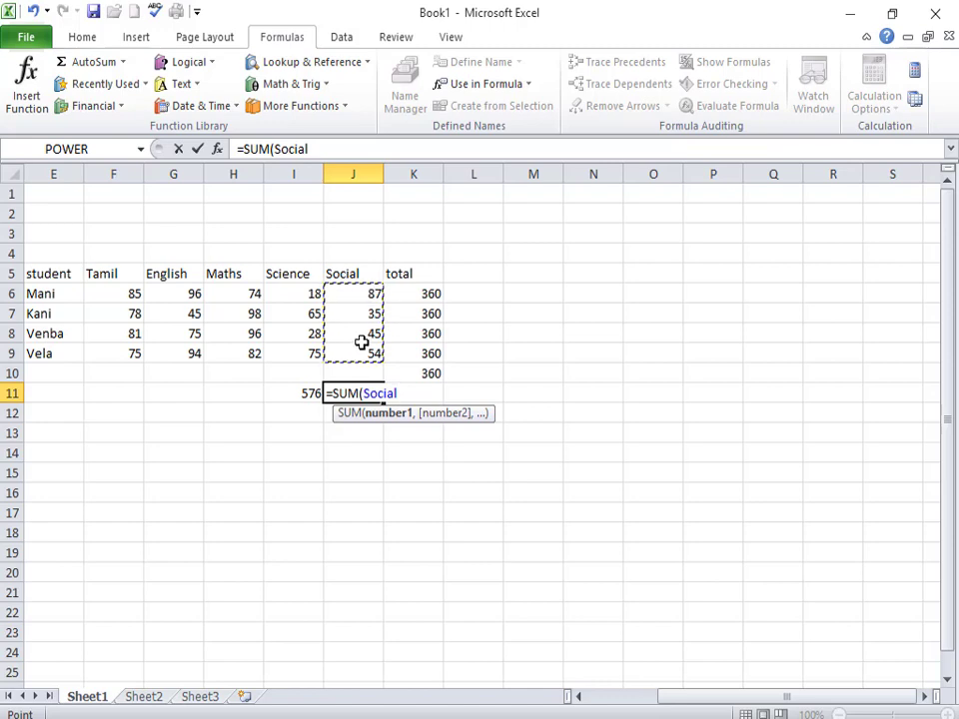
key(Escape)
drag(372, 297, 371, 328)
Enter the formula =SUM(J6:J8) in J11 to sum only the first three Social marks.
click(358, 391)
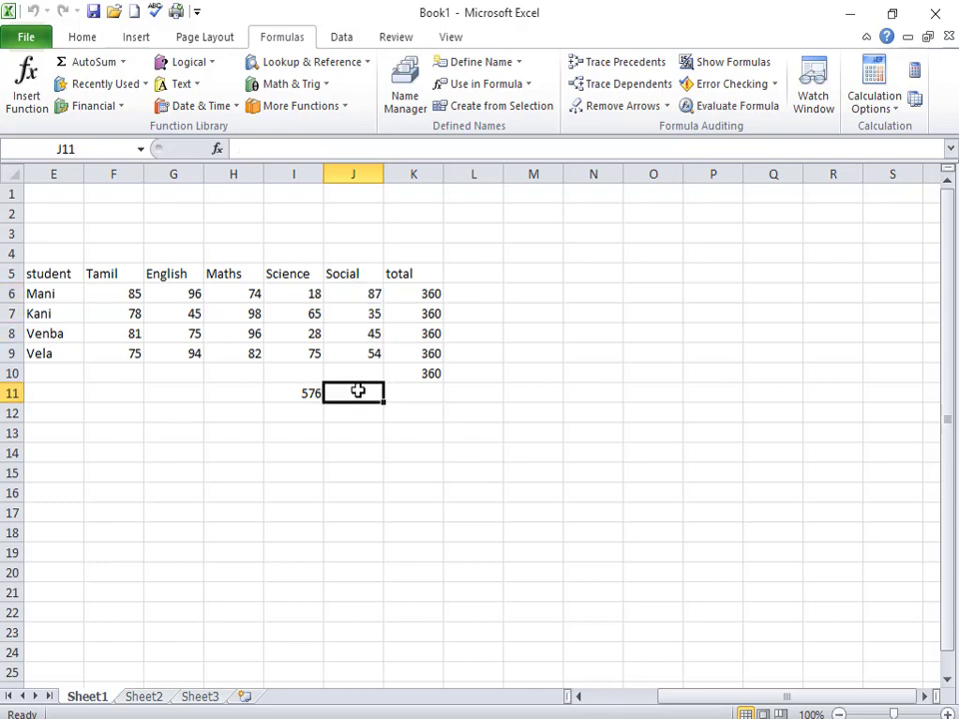
text(=sum()
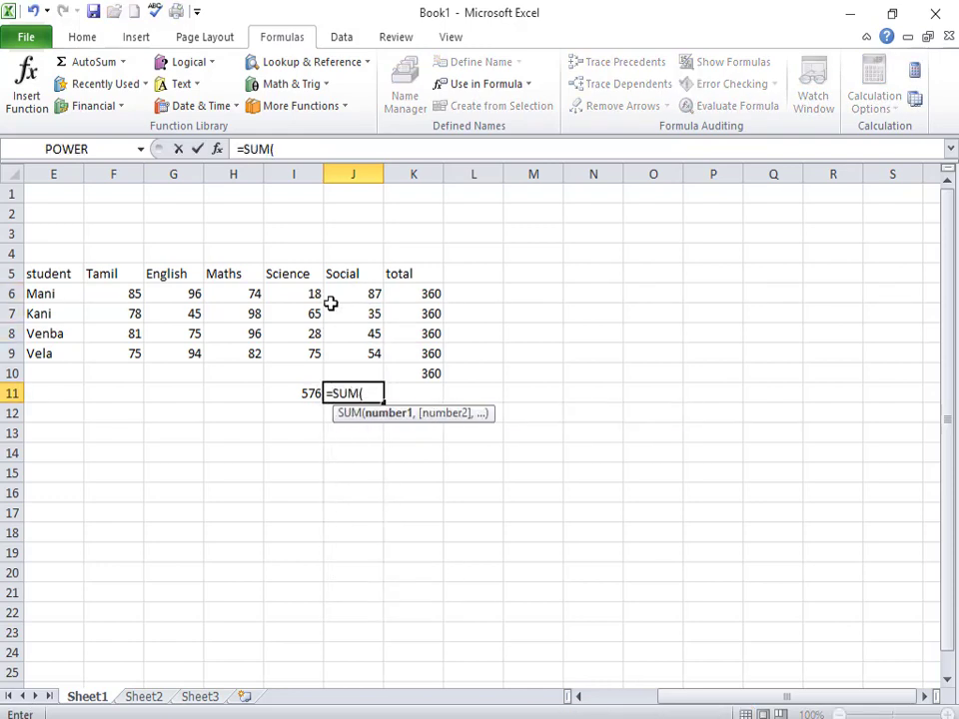
drag(333, 297, 339, 336)
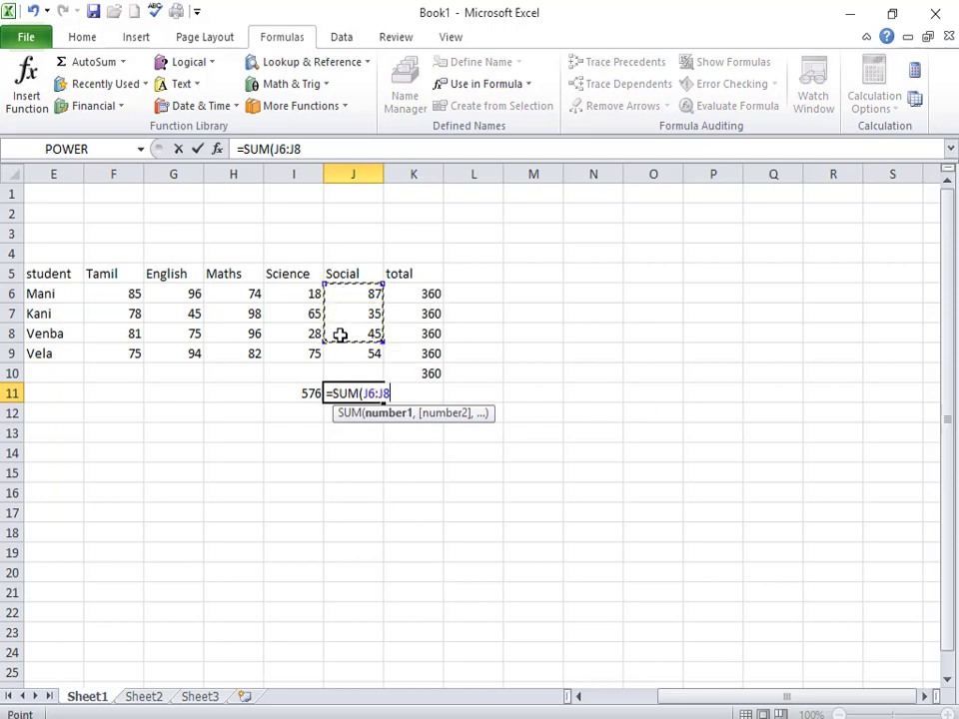
key(Return)
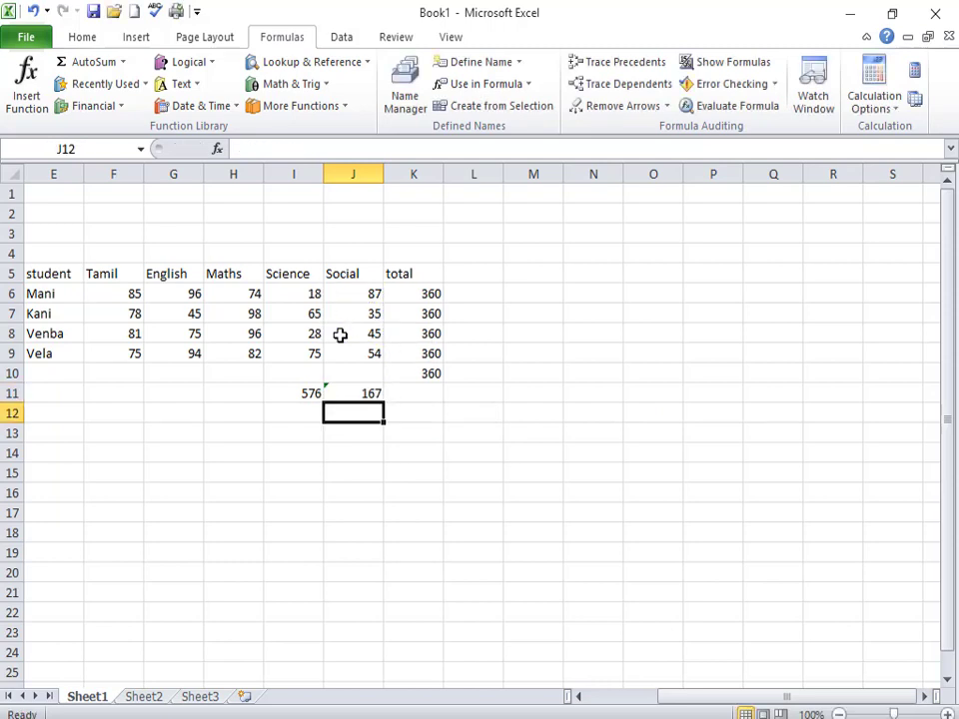
click(373, 394)
click(346, 436)
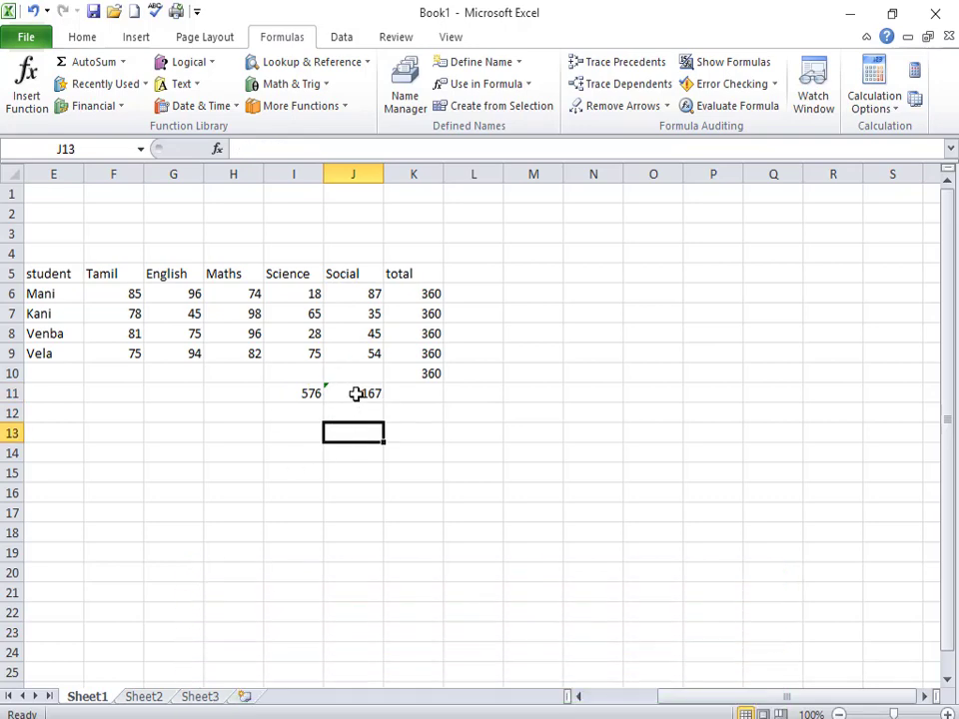
Run error checking on J11 and update its SUM formula to include the omitted adjacent cell.
click(356, 394)
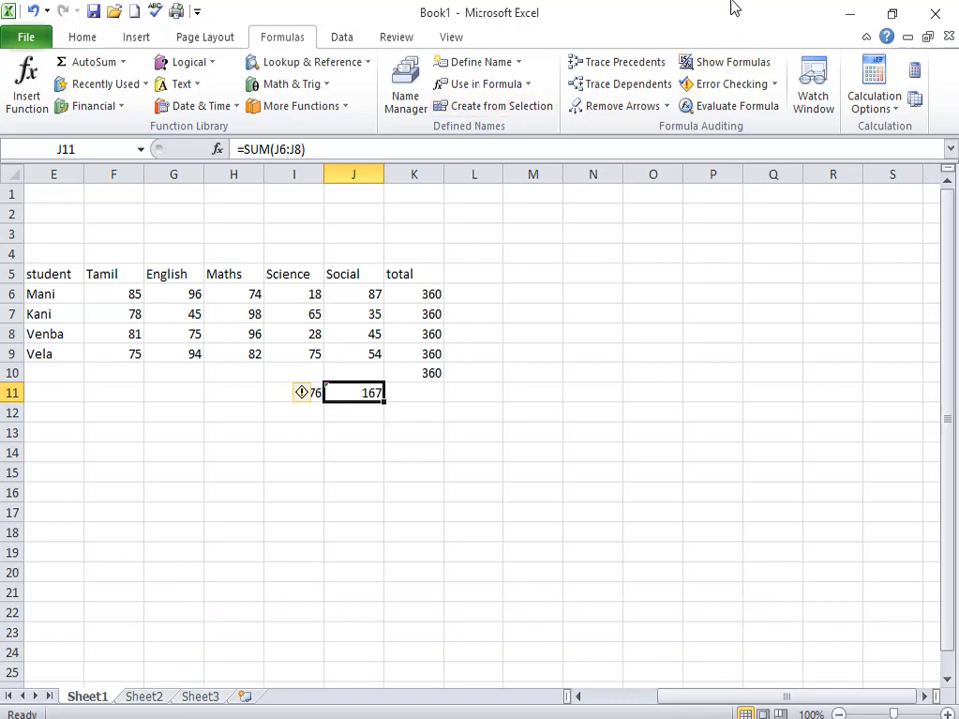
click(732, 88)
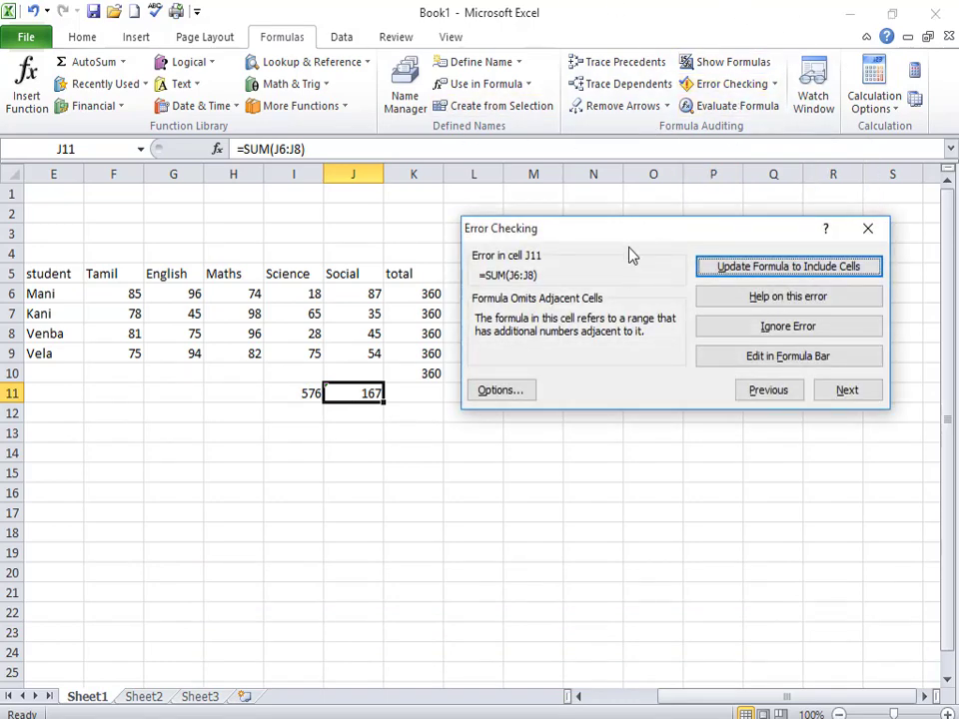
drag(630, 240, 611, 470)
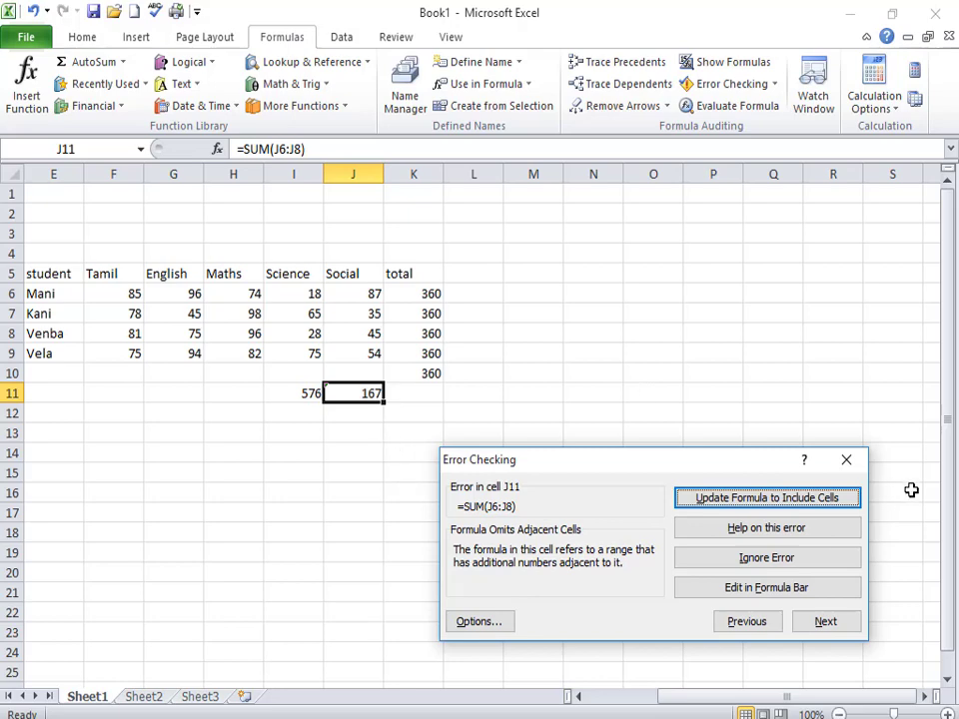
click(687, 500)
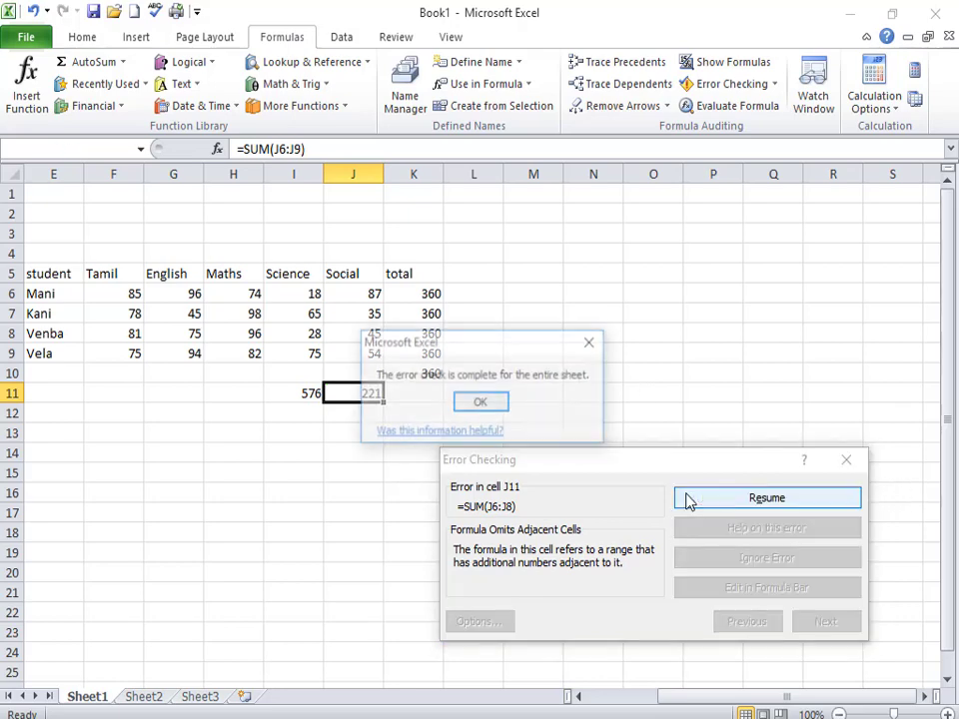
click(590, 341)
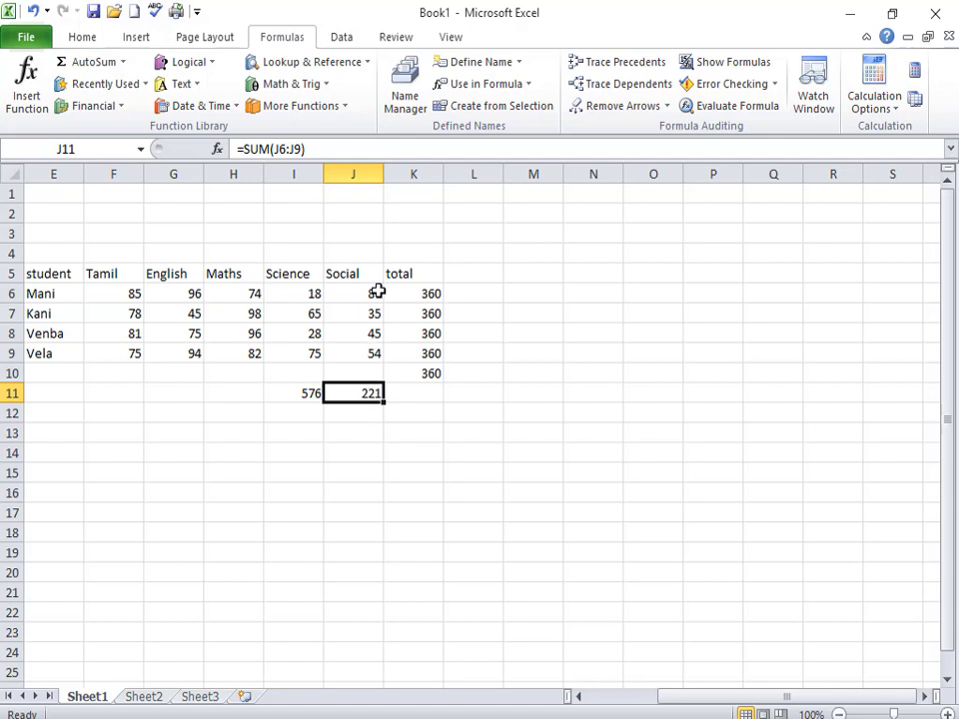
Review the Social marks against J11 and undo the last update of its formula.
drag(377, 292, 377, 353)
click(373, 392)
click(651, 710)
key(ctrl+z)
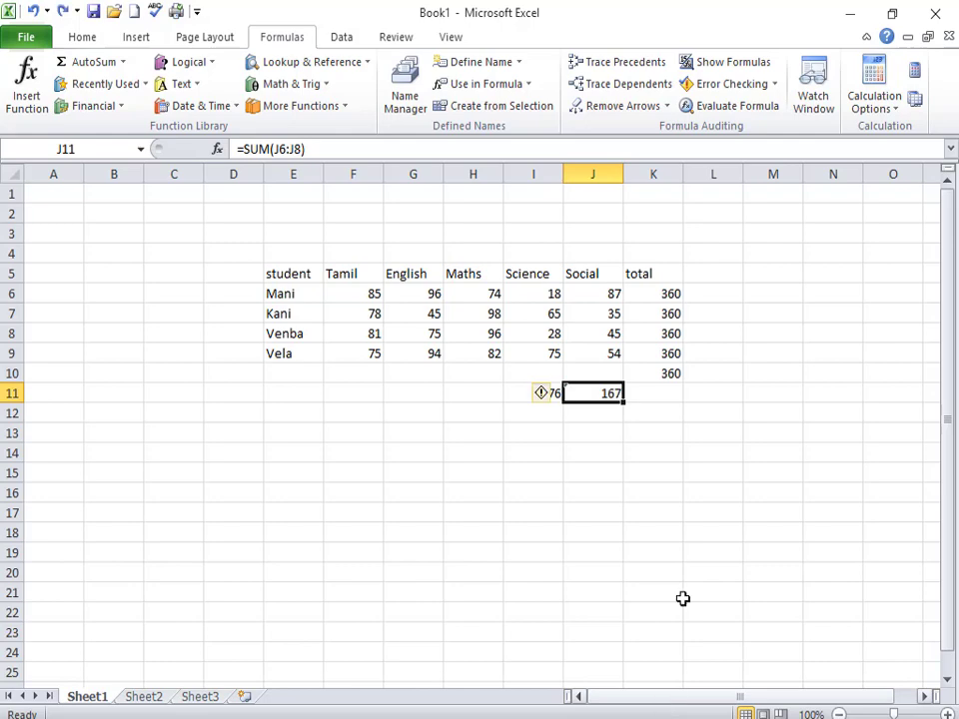
Run error checking on J11 again and edit its formula from there to =SUM(J7:J9).
click(751, 88)
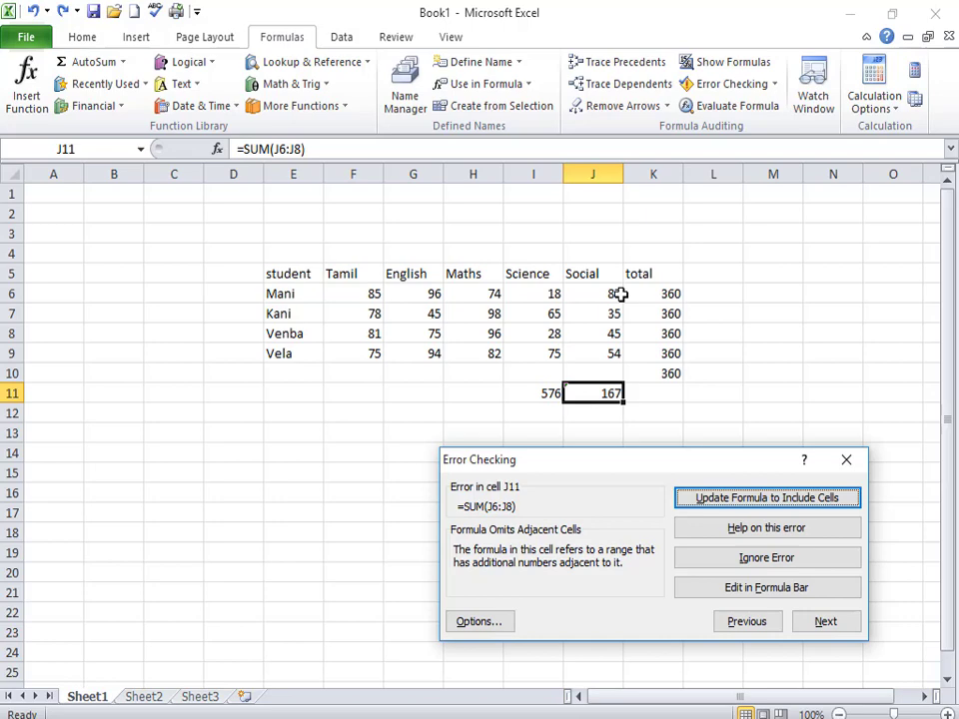
click(733, 590)
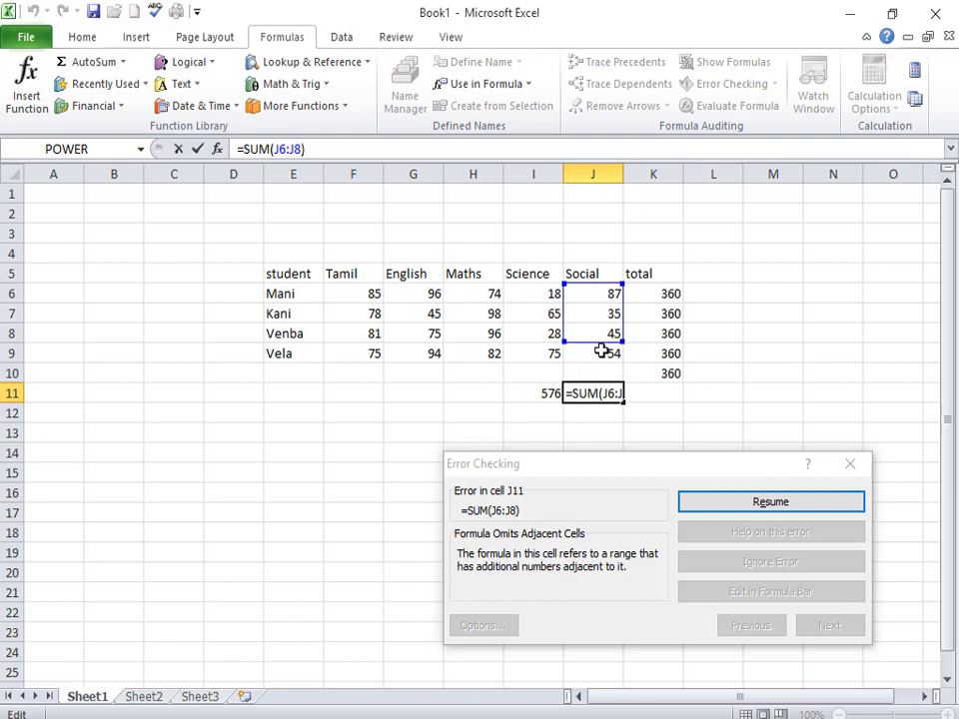
drag(600, 291, 597, 349)
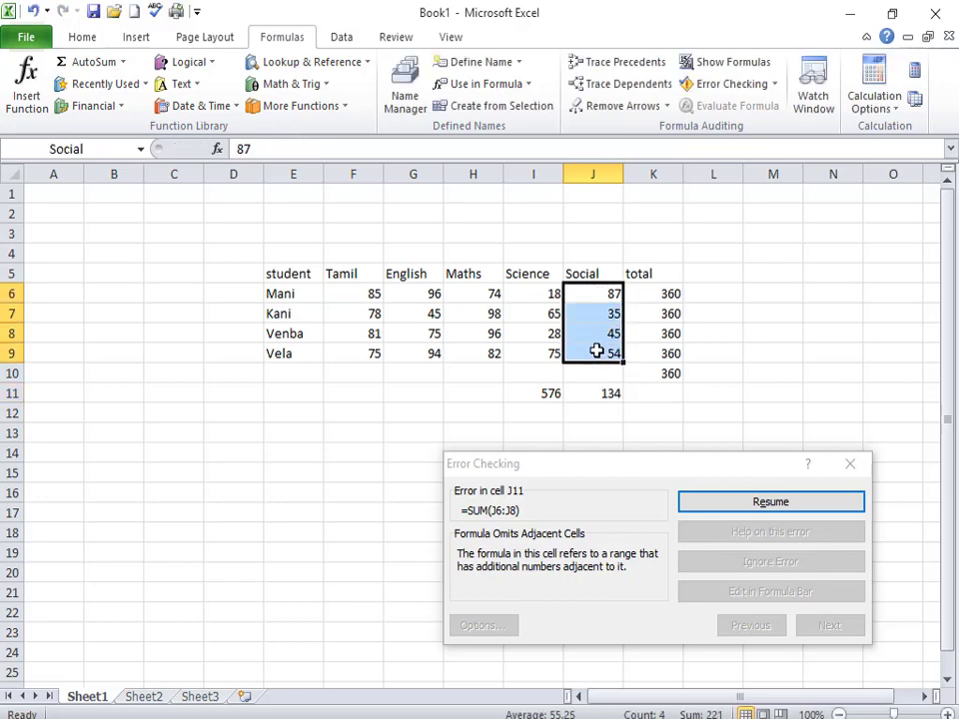
Resume error checking and update the J11 formula to include the adjacent cells, making it =SUM(J6:J9).
click(731, 505)
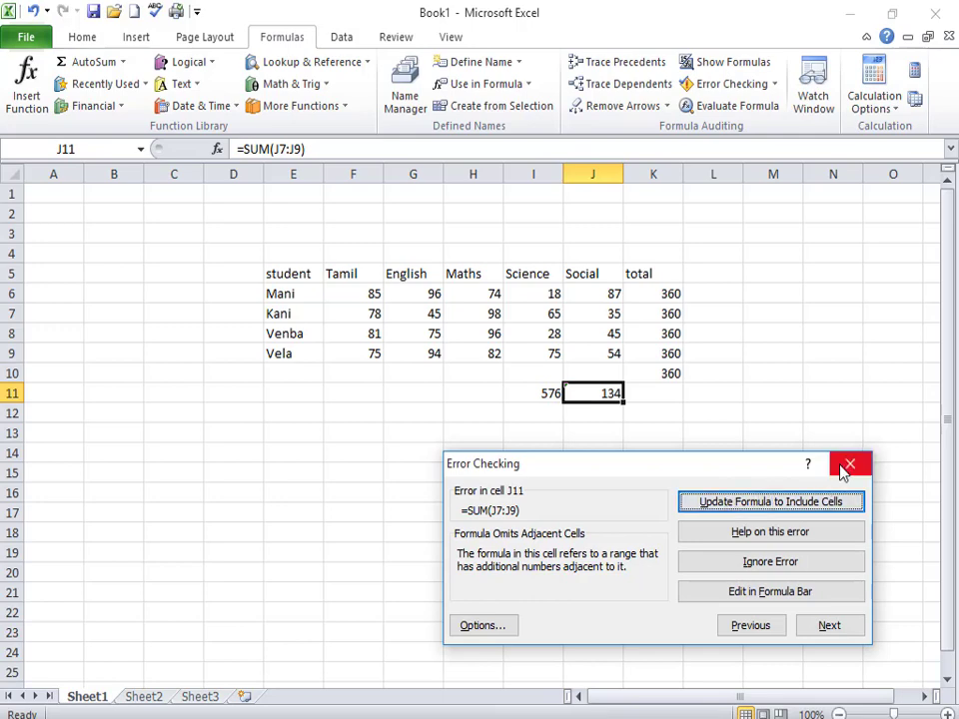
click(762, 503)
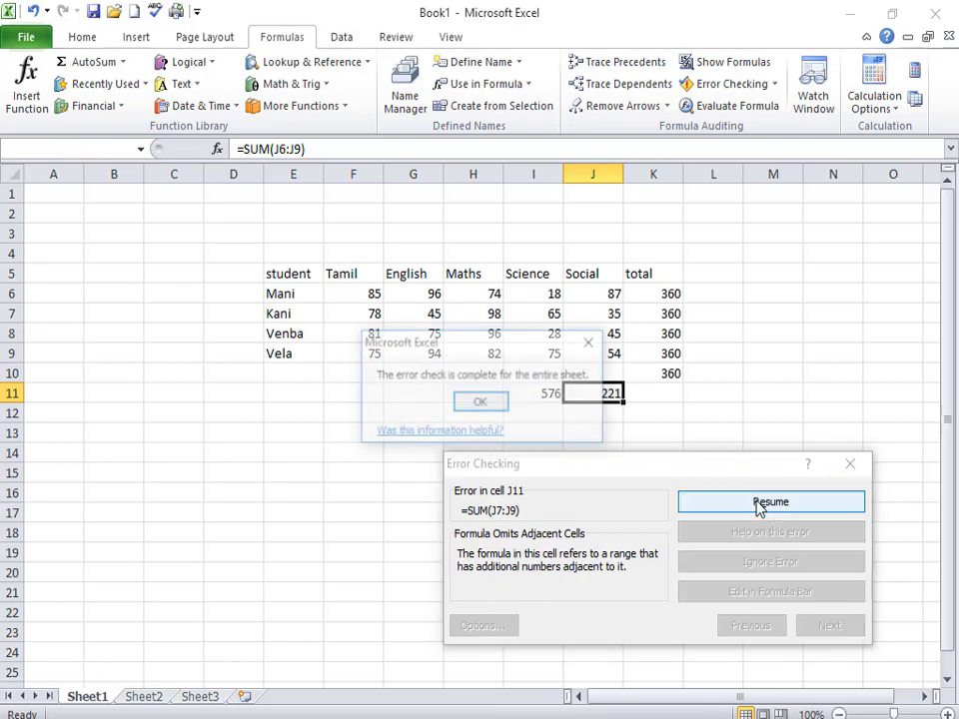
click(482, 405)
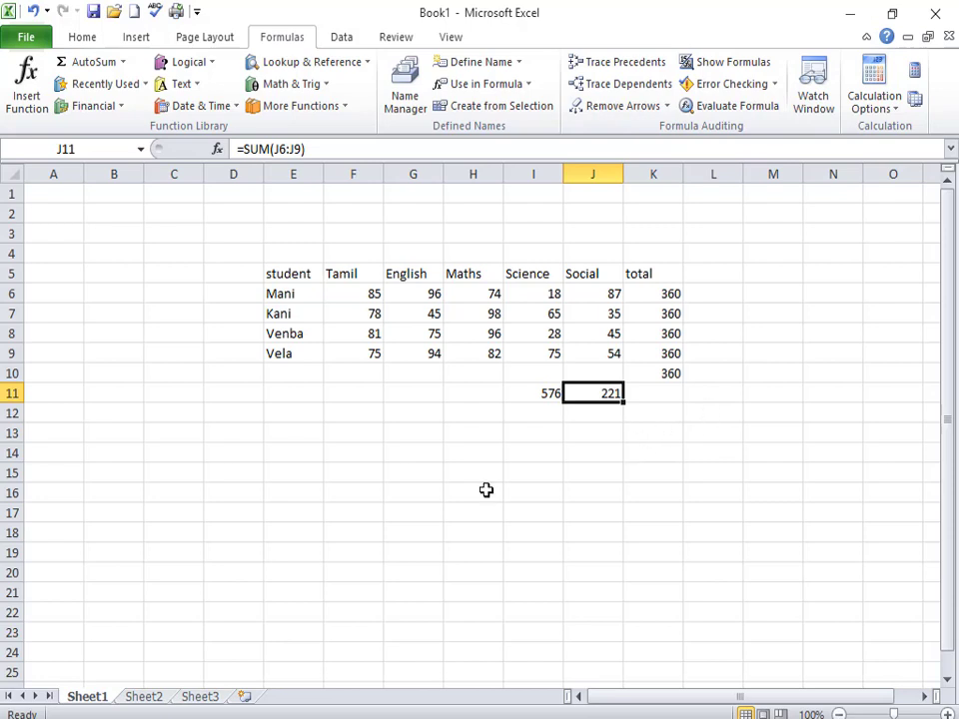
click(142, 698)
click(199, 698)
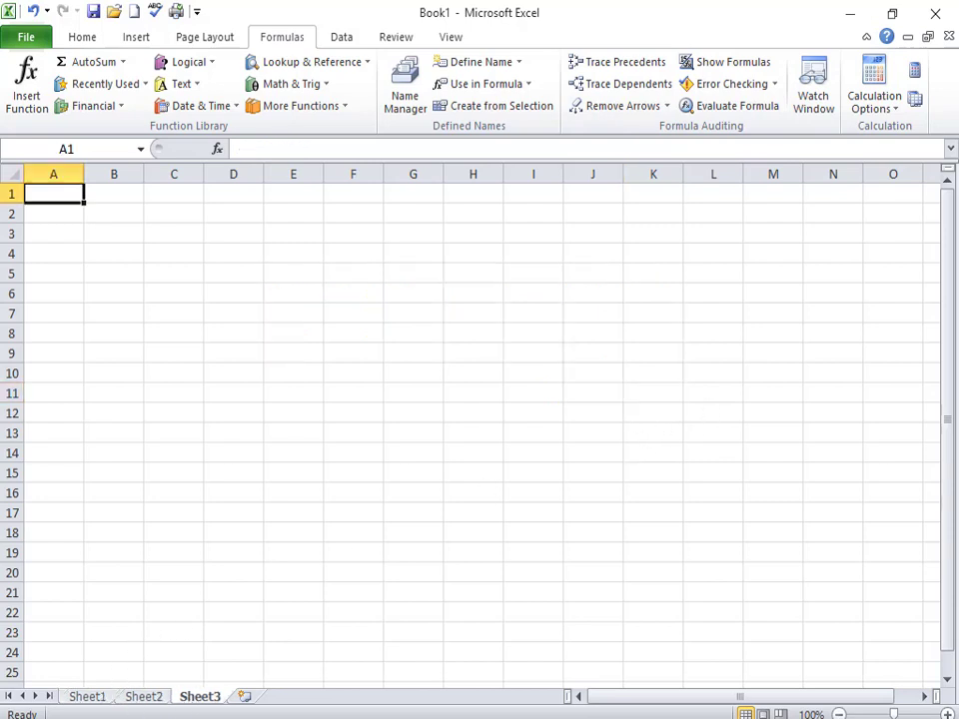
click(85, 697)
Add cells E6:J6 of Sheet1 to the Watch Window and enlarge the window to fit all watched cells.
click(315, 294)
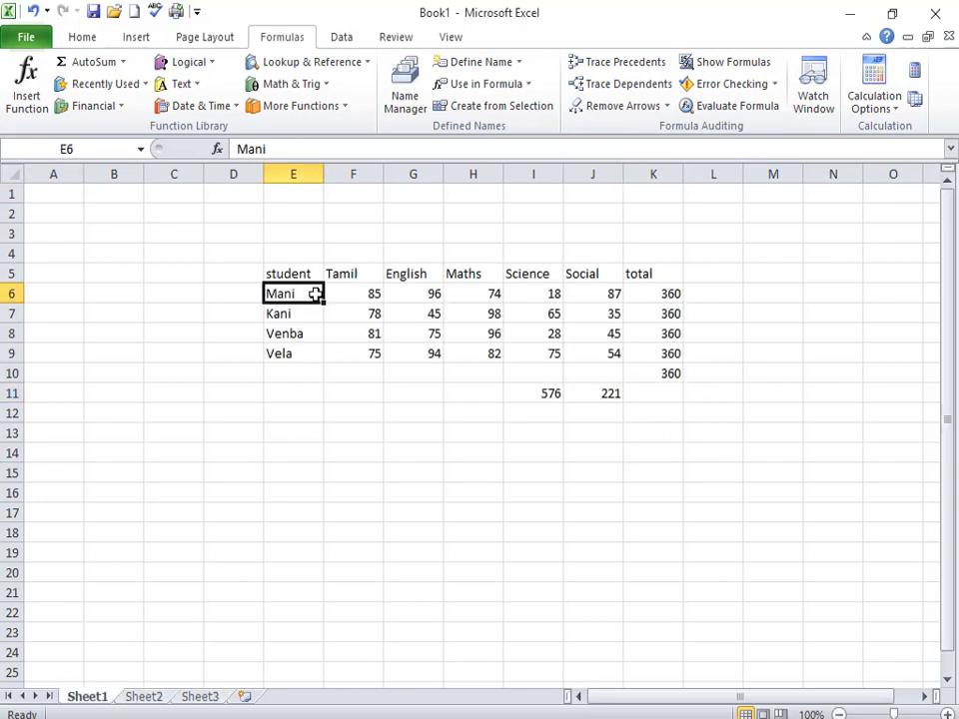
drag(315, 293, 613, 300)
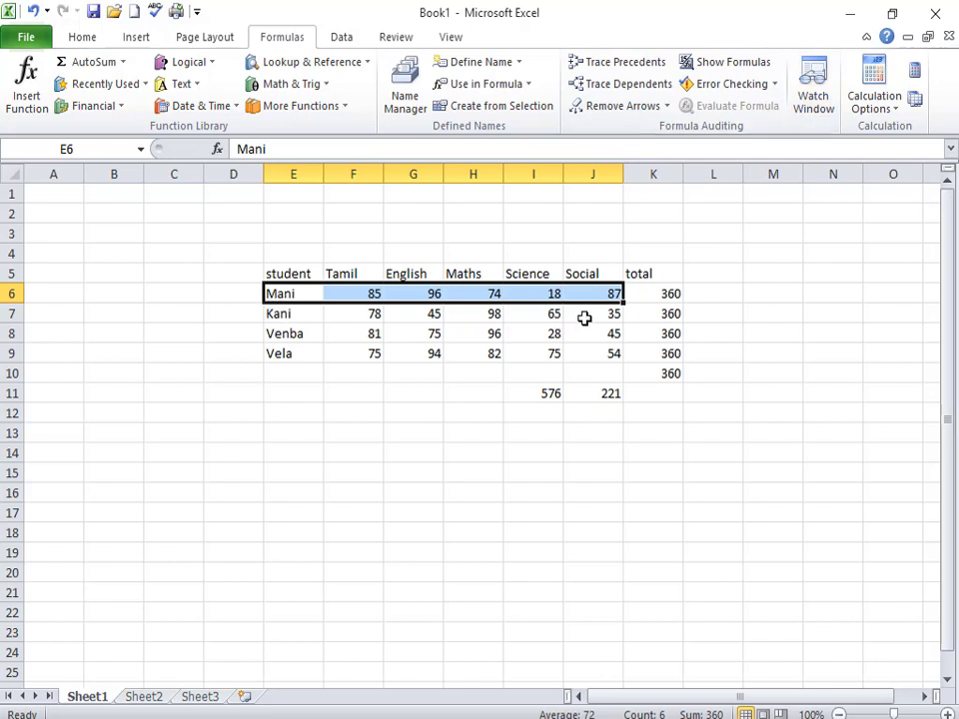
click(814, 80)
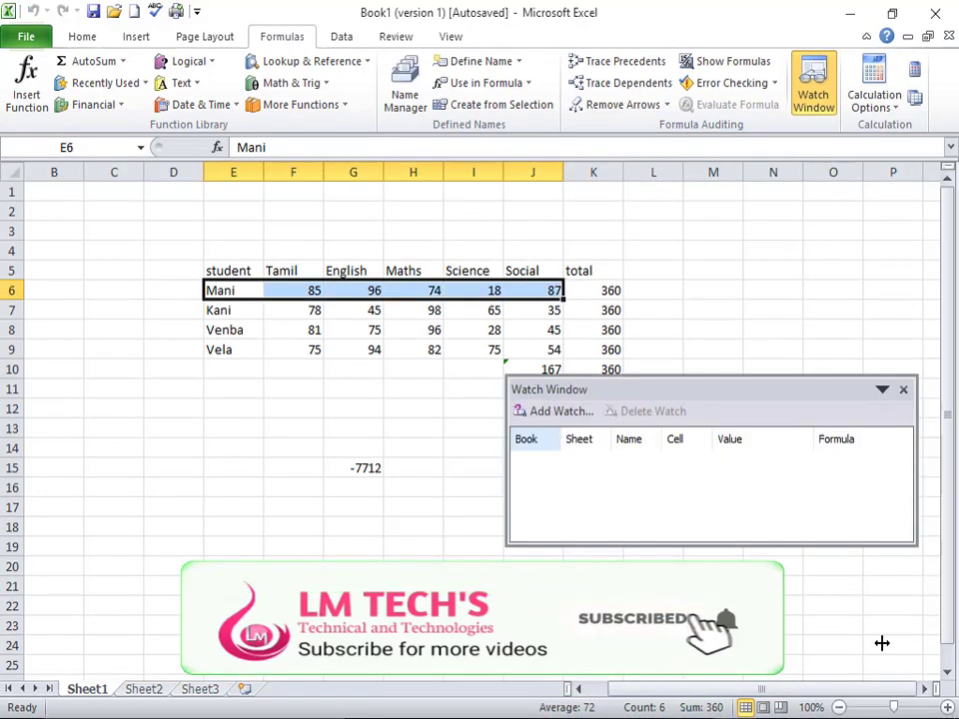
click(547, 428)
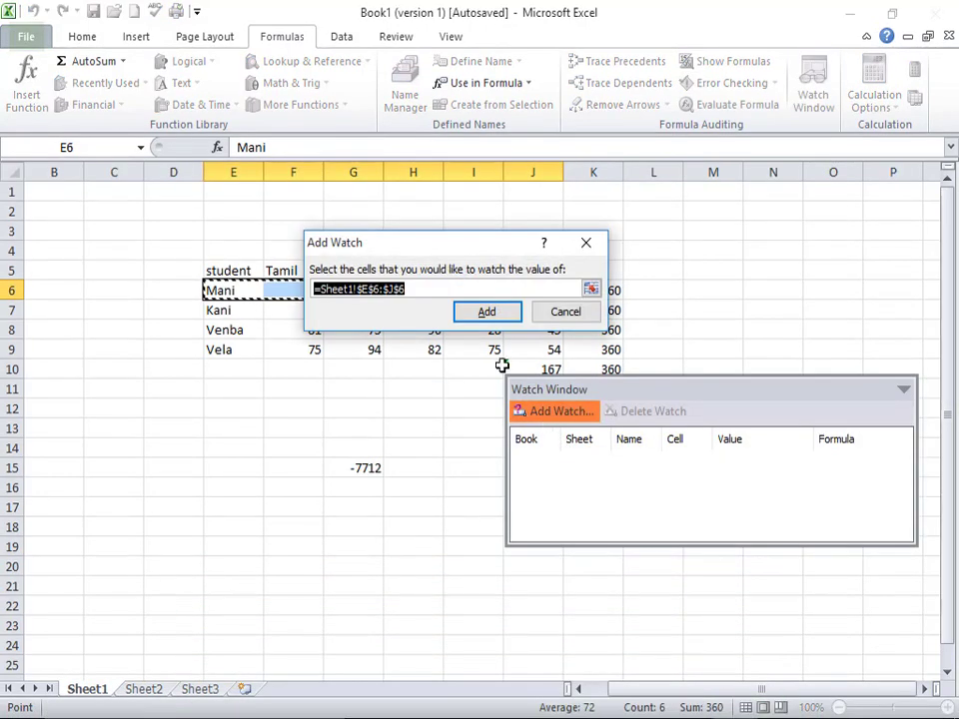
drag(425, 258, 325, 373)
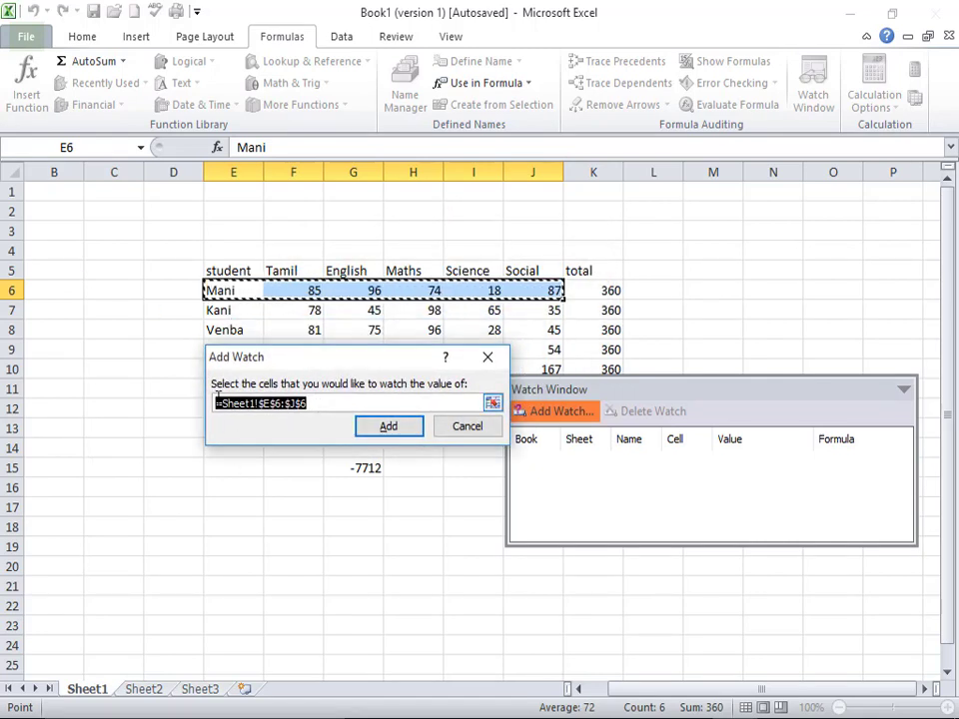
click(390, 427)
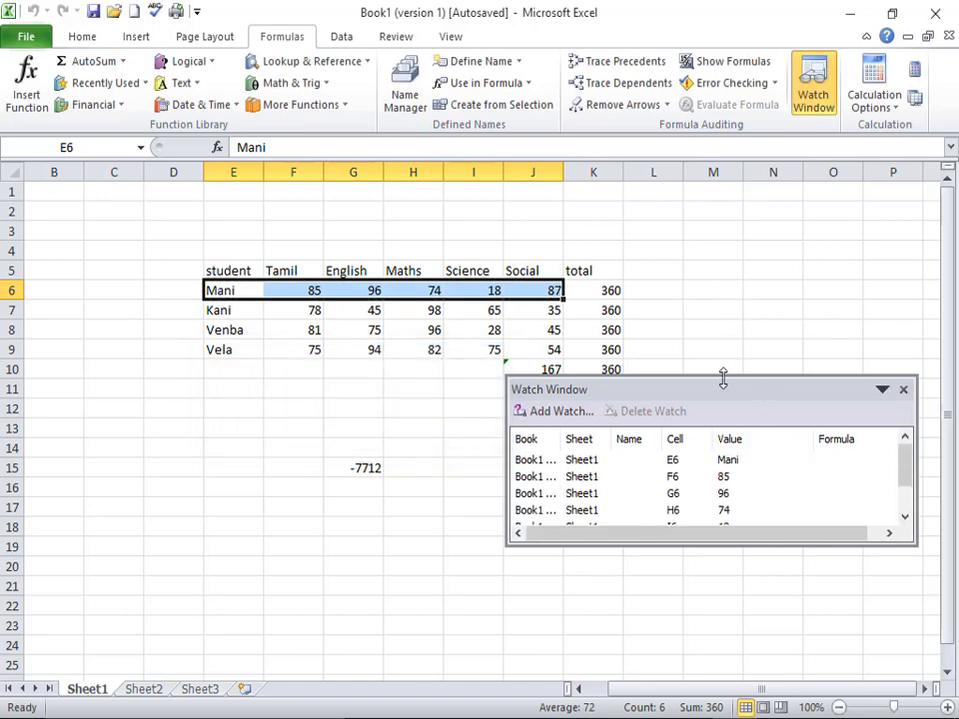
drag(726, 386, 712, 248)
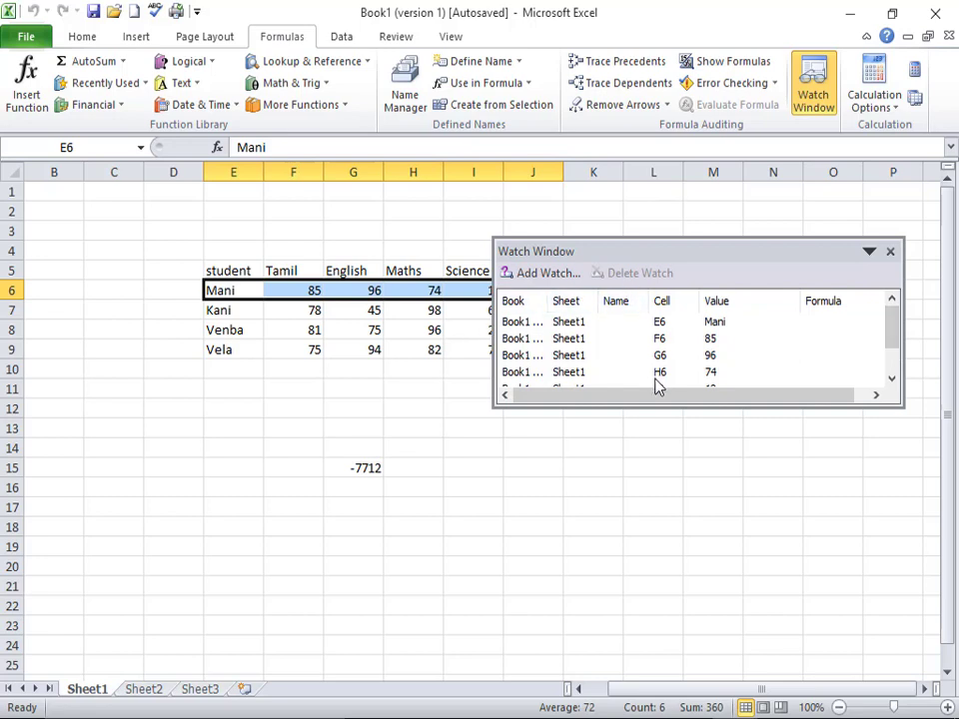
drag(904, 406, 924, 577)
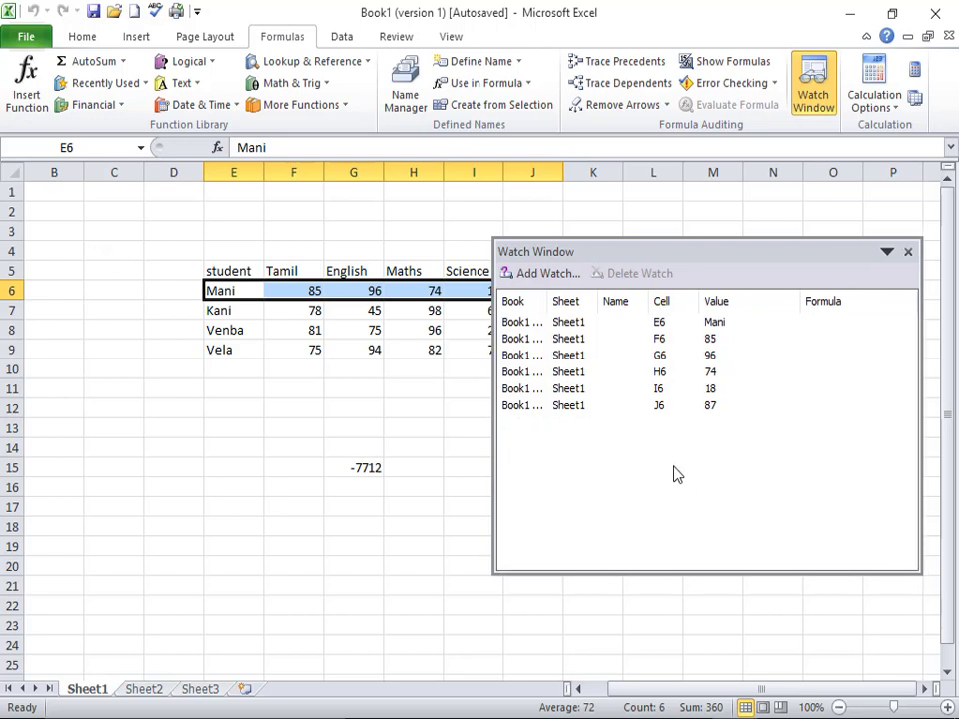
View the watched cells from Sheet2 and Sheet3, return to Sheet1 and close the Watch Window.
click(143, 691)
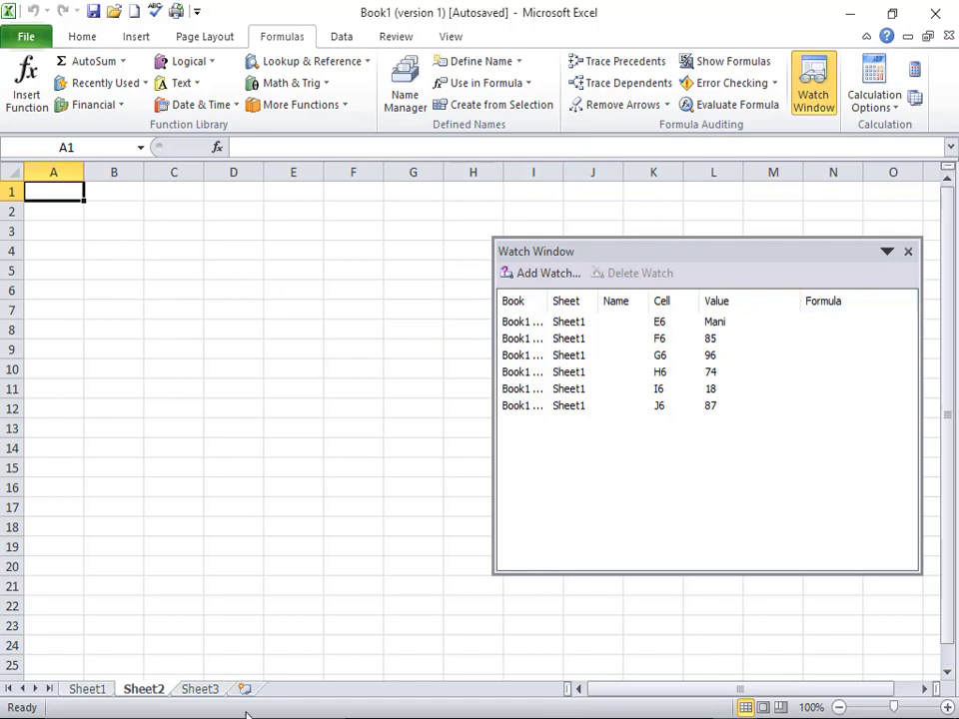
click(194, 690)
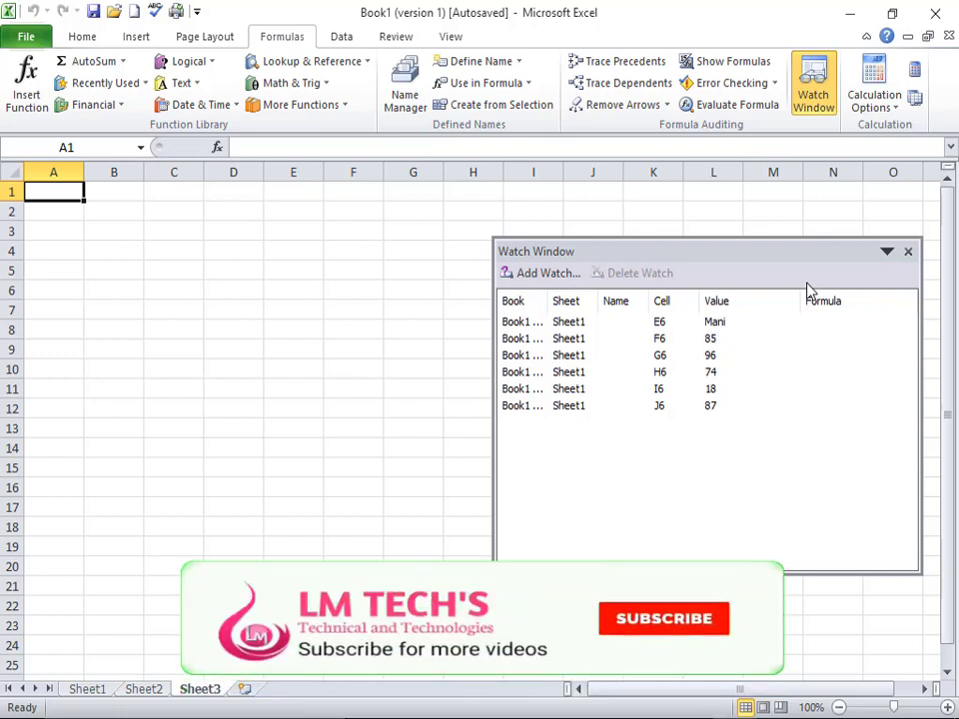
click(87, 690)
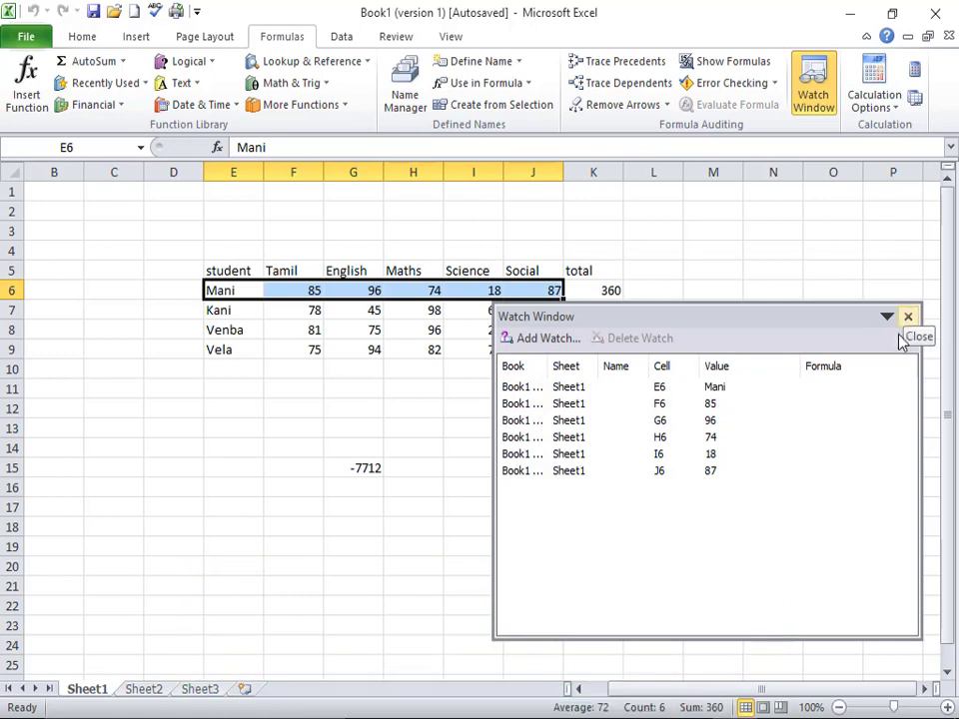
click(819, 103)
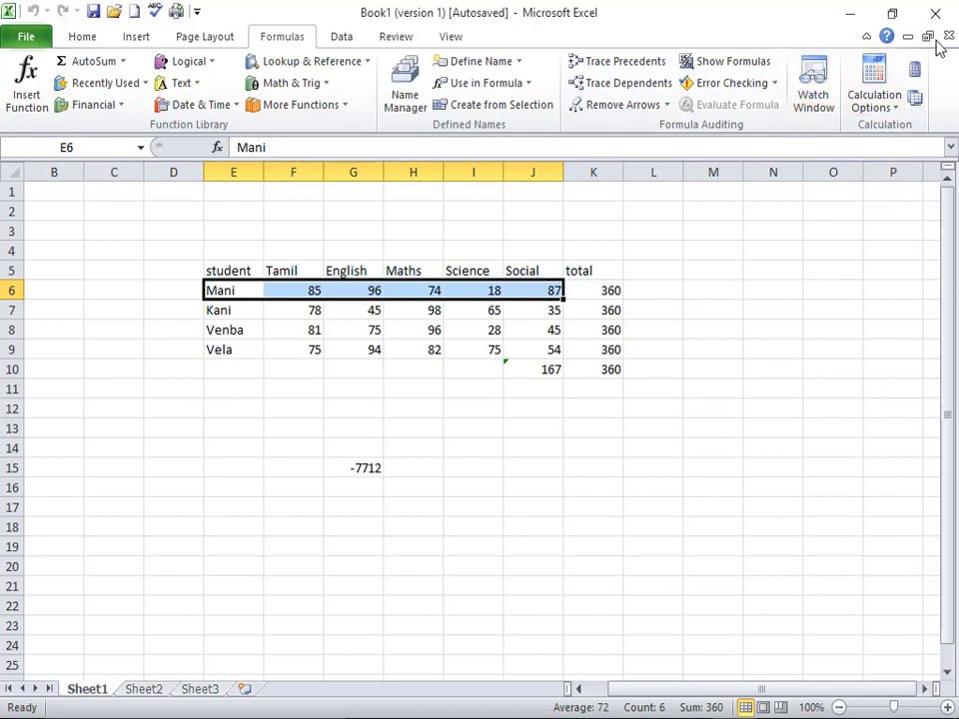
Check the available calculation options, and enter =SUM(F6+G6+H6) in cell I11 to add Mani's Tamil, English and Maths marks.
click(878, 114)
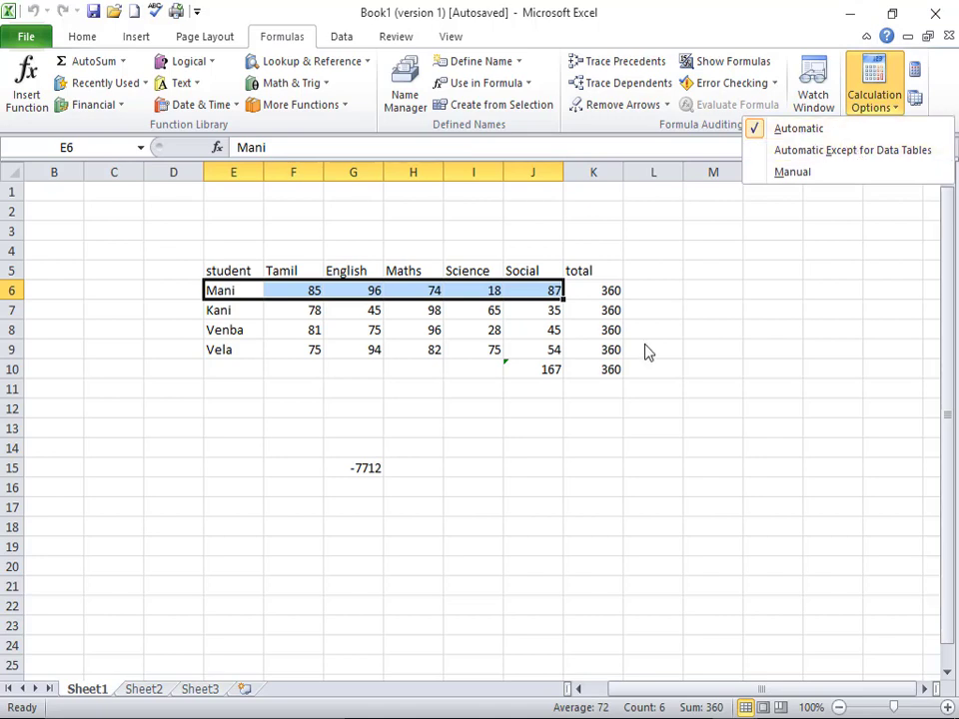
click(435, 463)
click(448, 385)
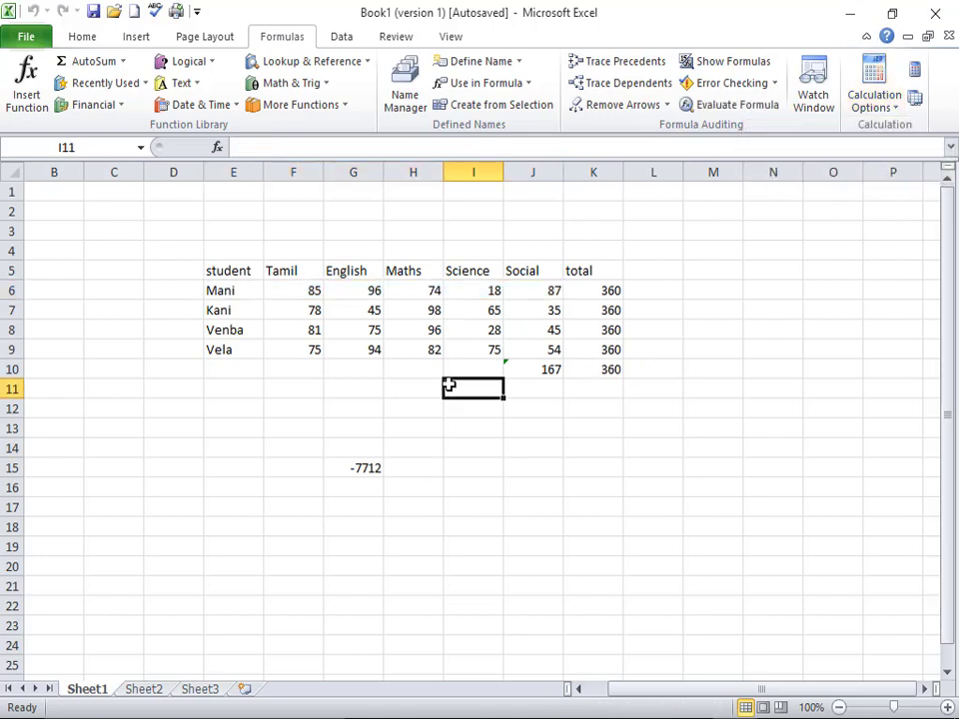
text(=)
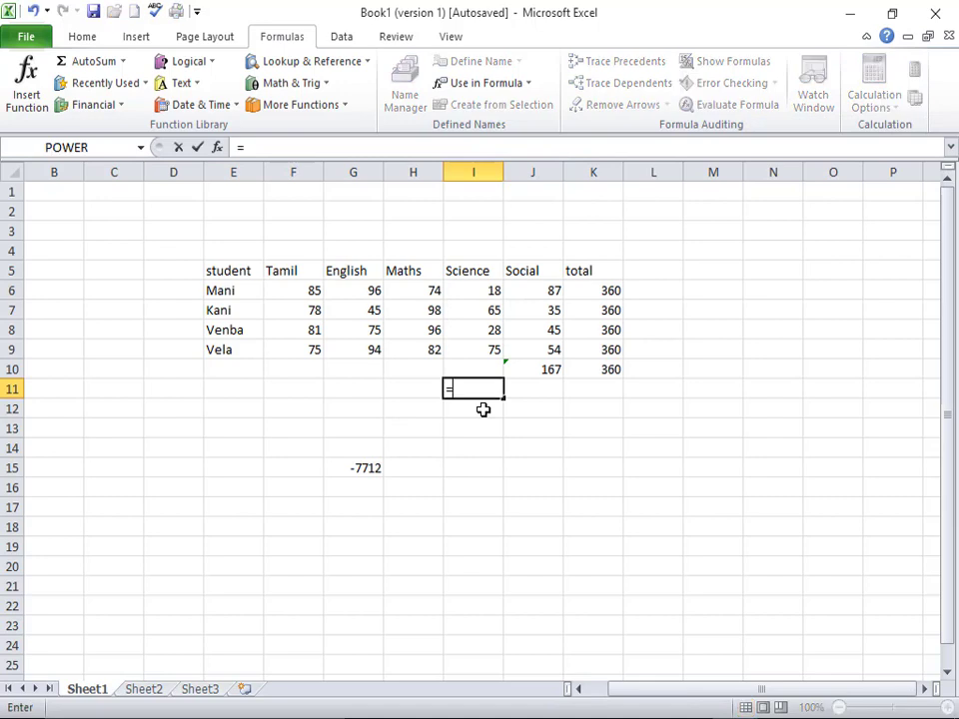
text(sum)
key(Tab)
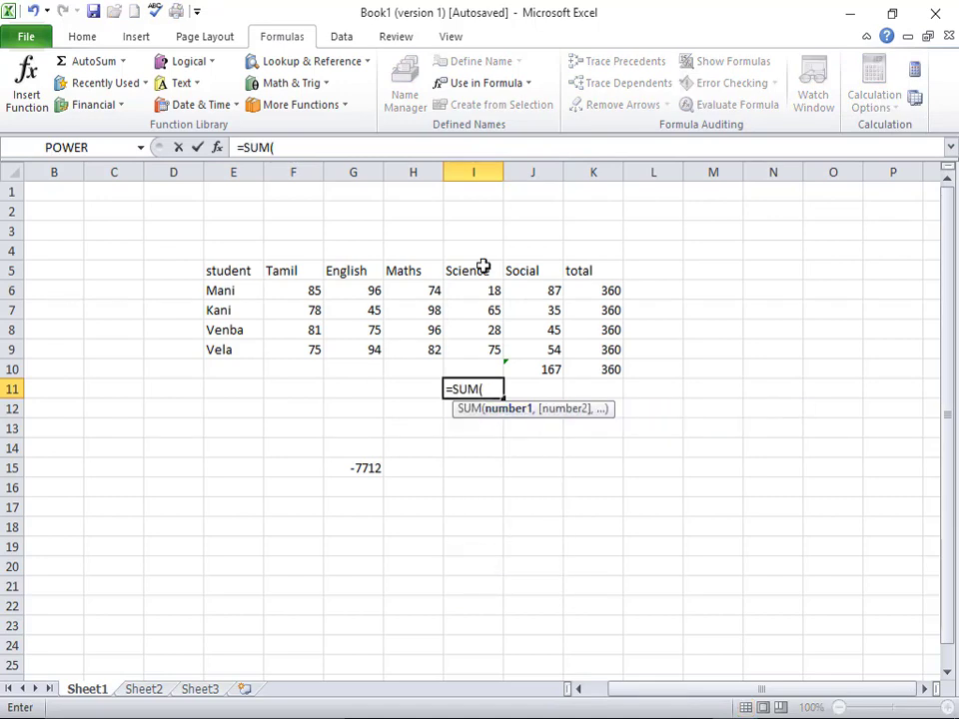
click(286, 287)
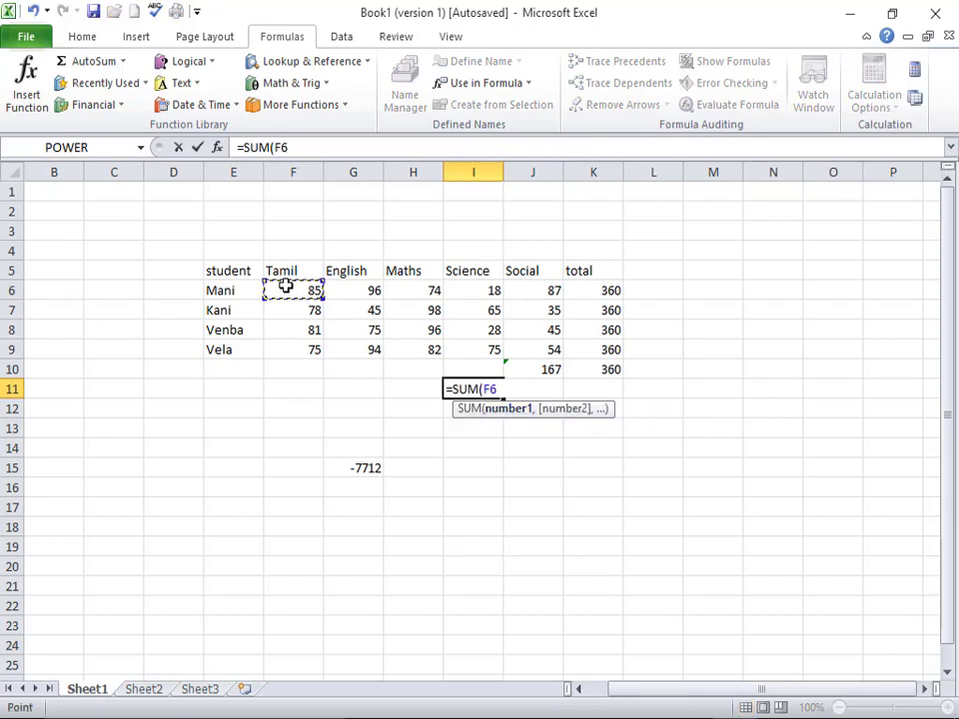
text(+)
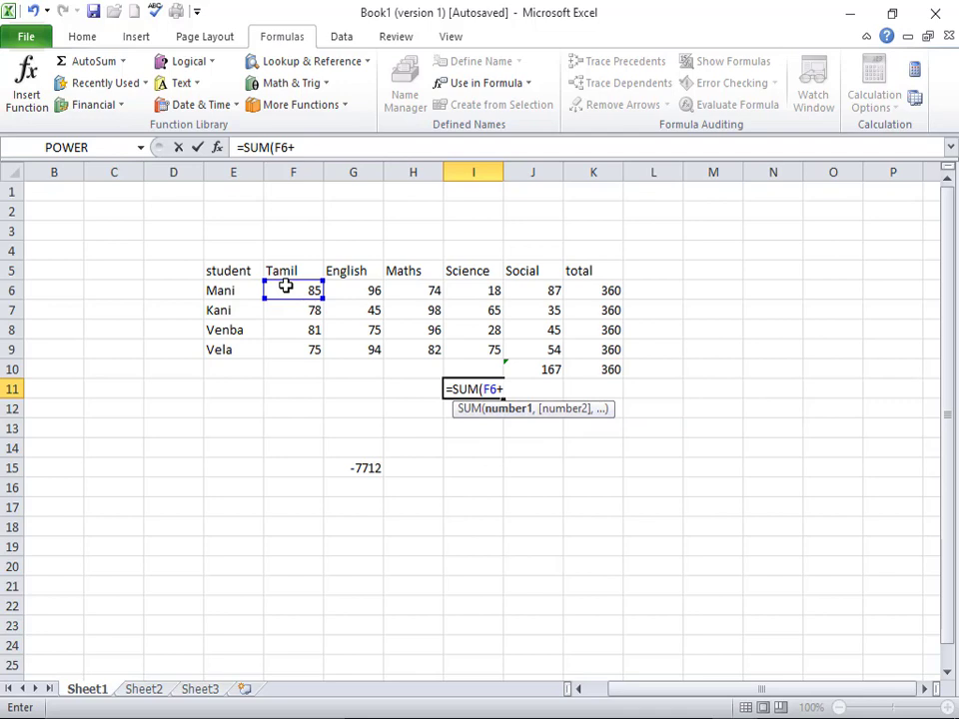
click(376, 291)
text(+)
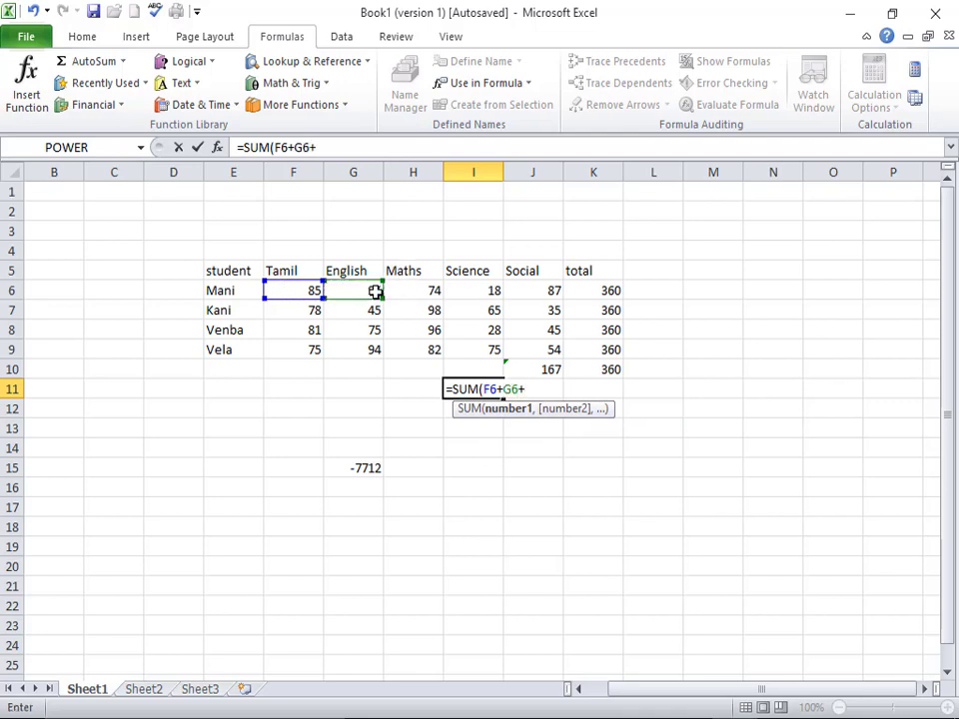
click(396, 288)
key(Return)
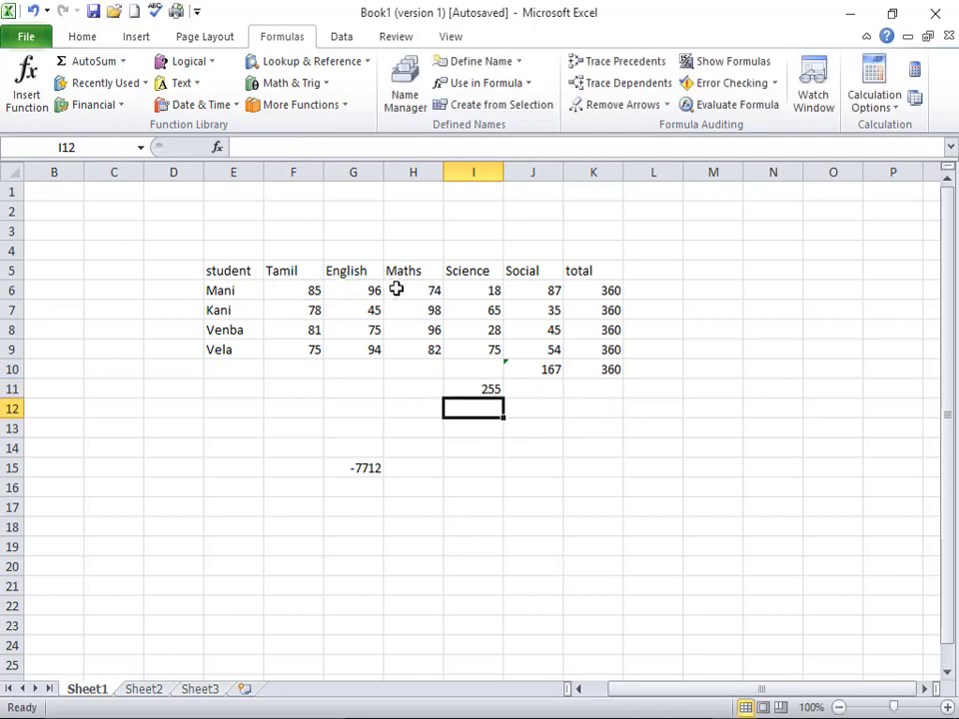
Fill the I11 sum formula down to I15 and check the copied formulas in I12 and I13.
click(478, 389)
drag(502, 395, 503, 475)
click(476, 407)
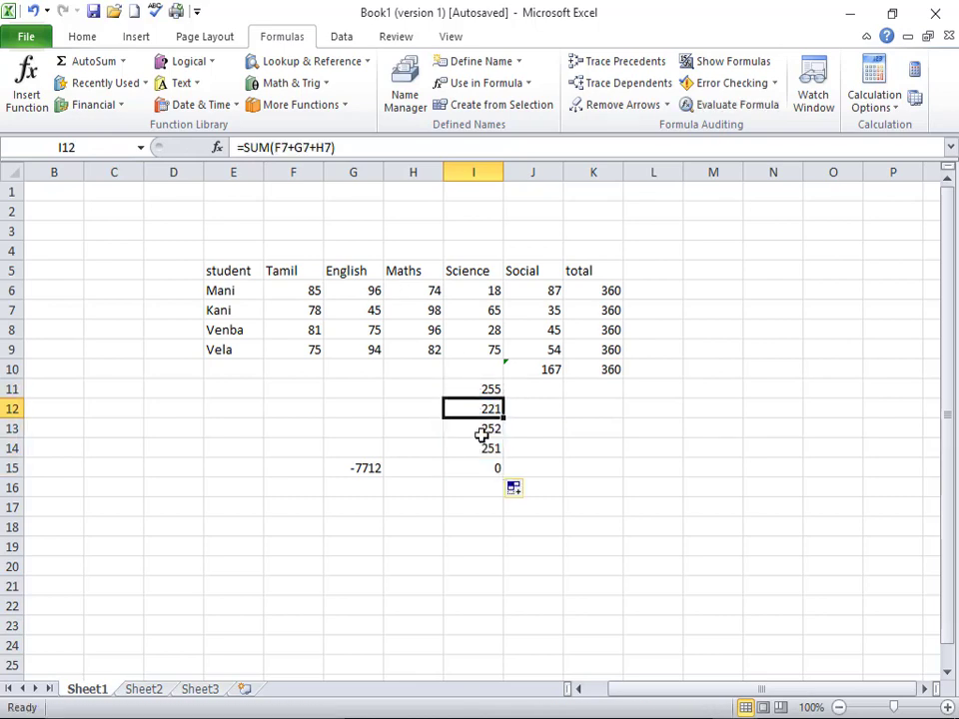
click(483, 389)
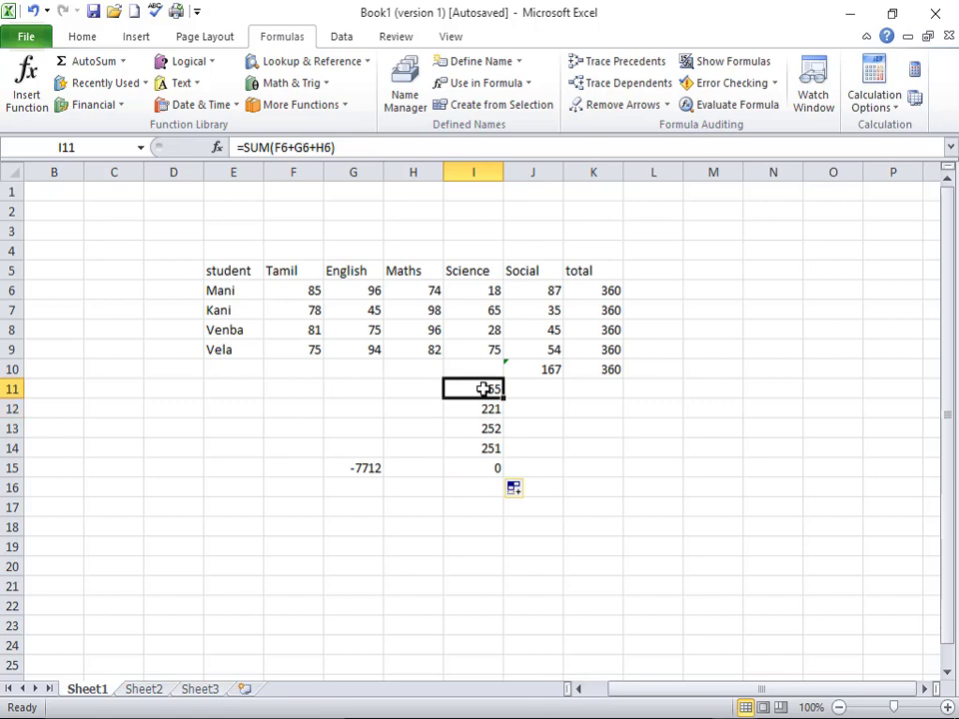
click(486, 411)
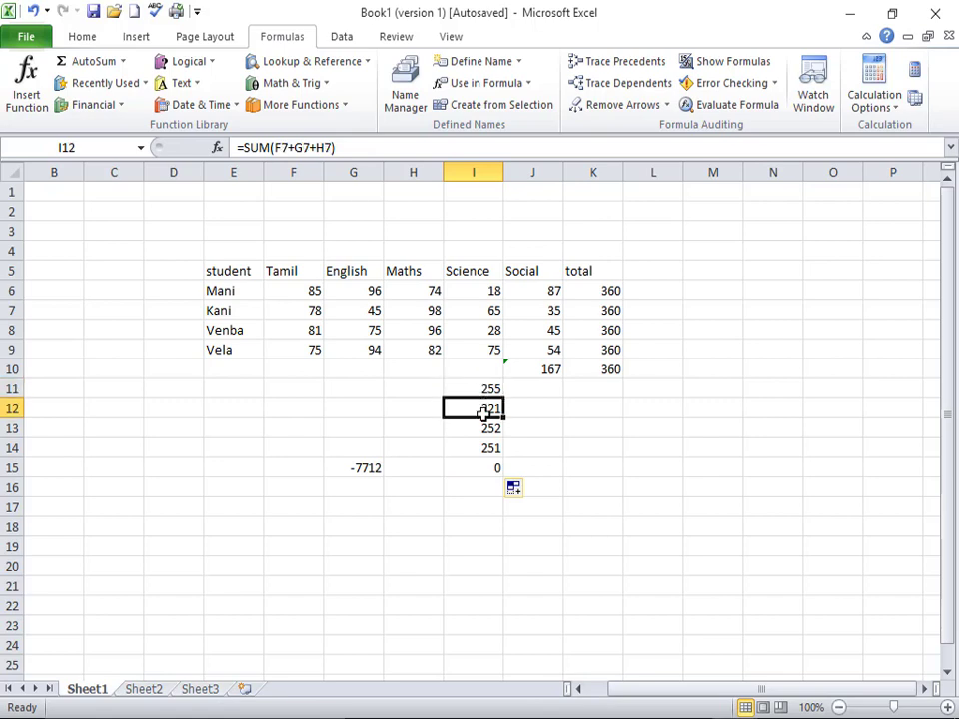
click(490, 430)
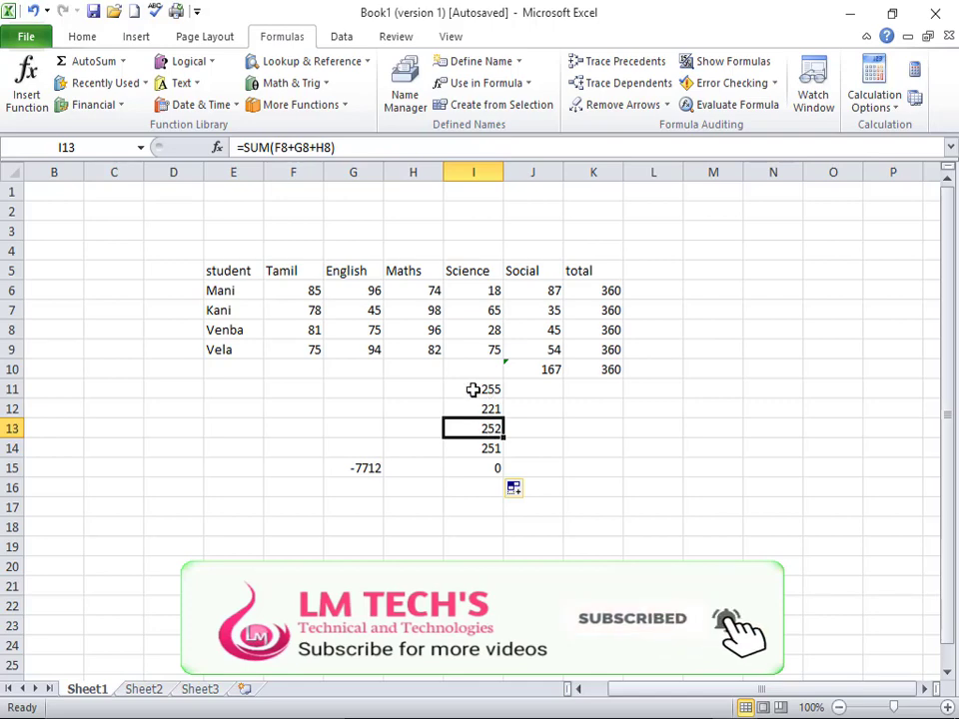
Set Mani's Tamil mark in F6 to 0 to test automatic recalculation of the sums.
click(364, 291)
click(315, 290)
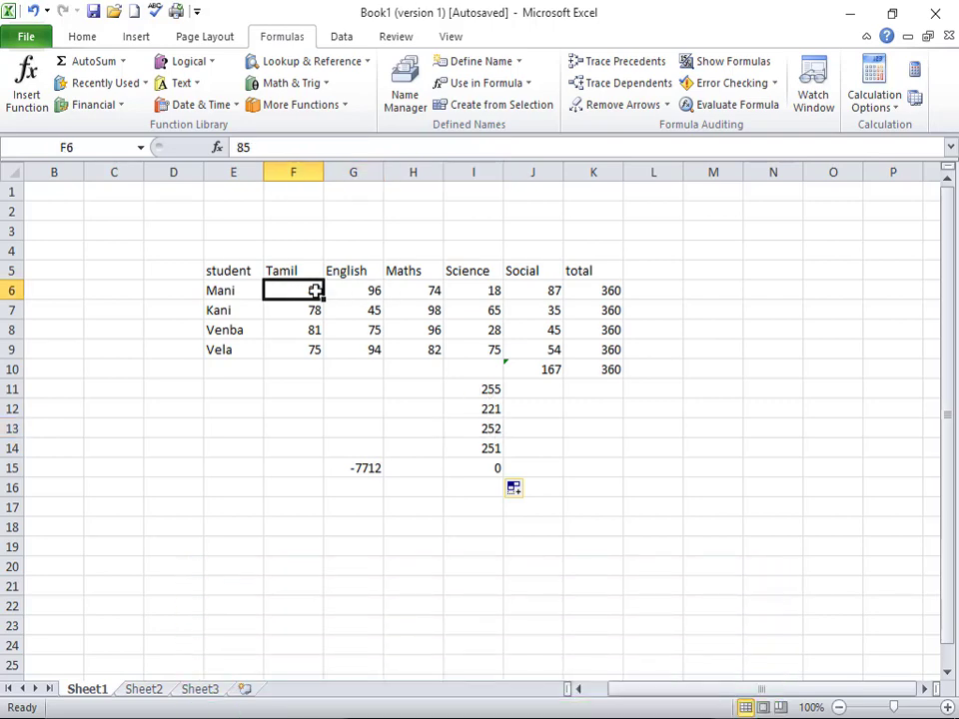
text(0)
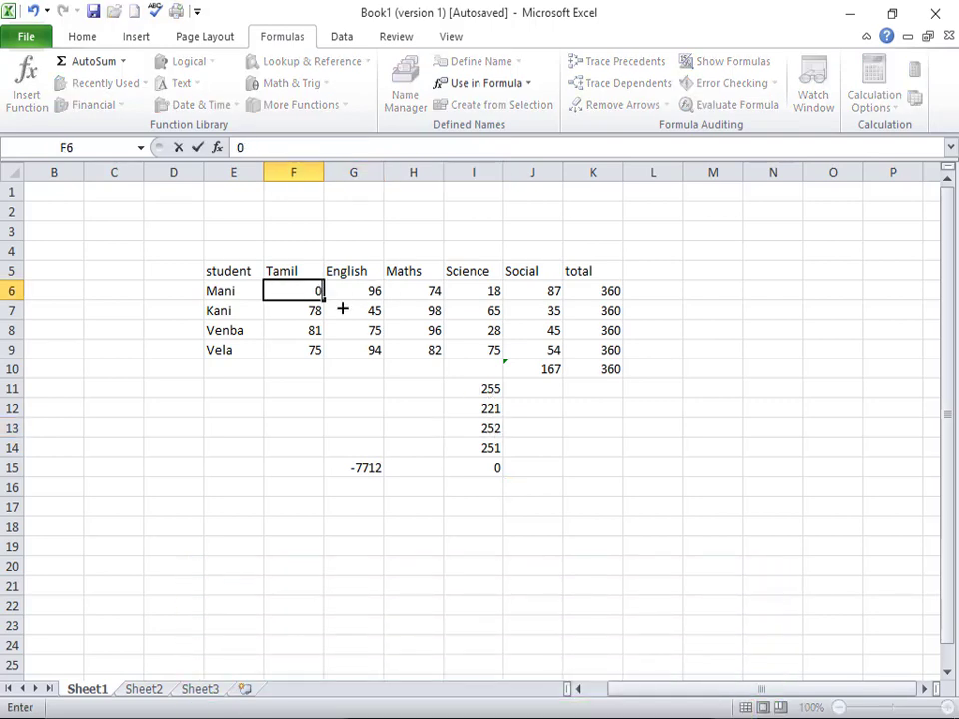
click(491, 409)
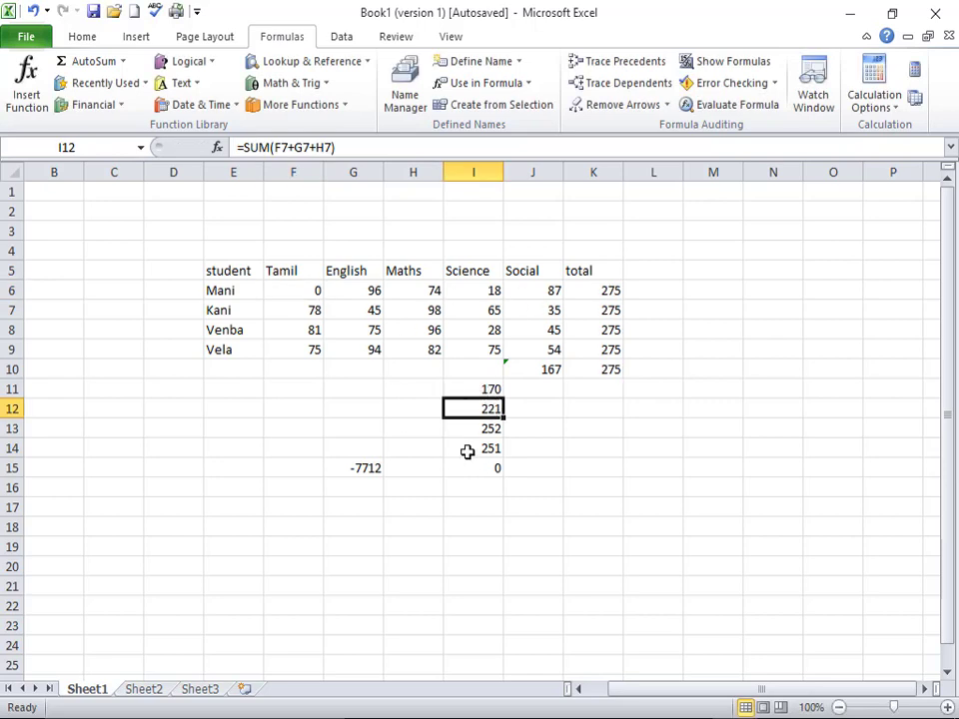
Switch calculation to Manual and set Mani's English and Maths marks in G6 and H6 to 0.
click(873, 104)
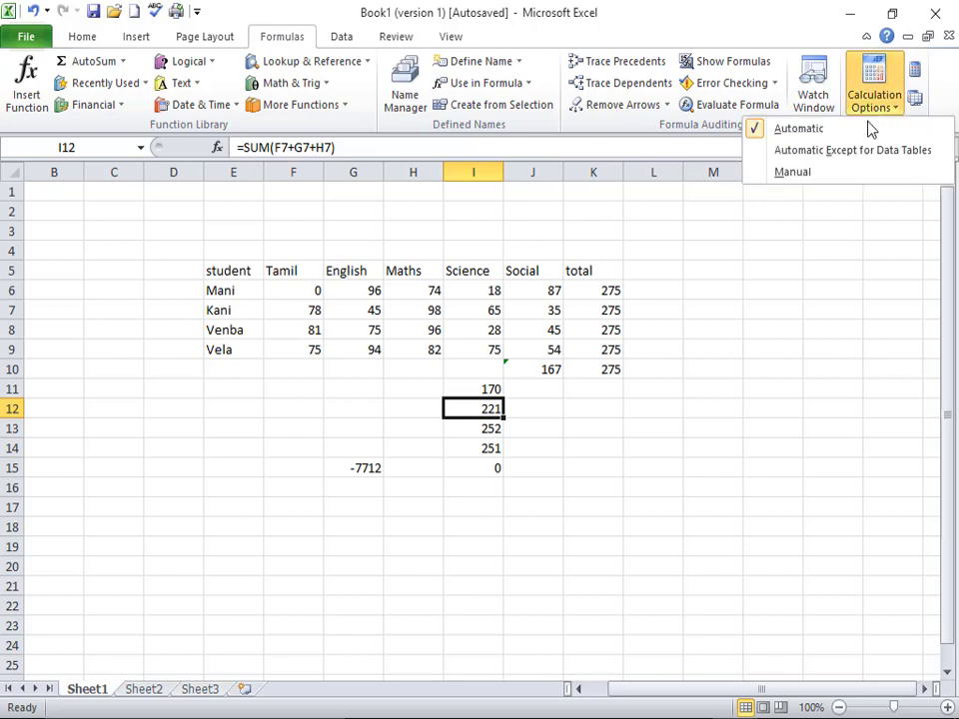
click(892, 178)
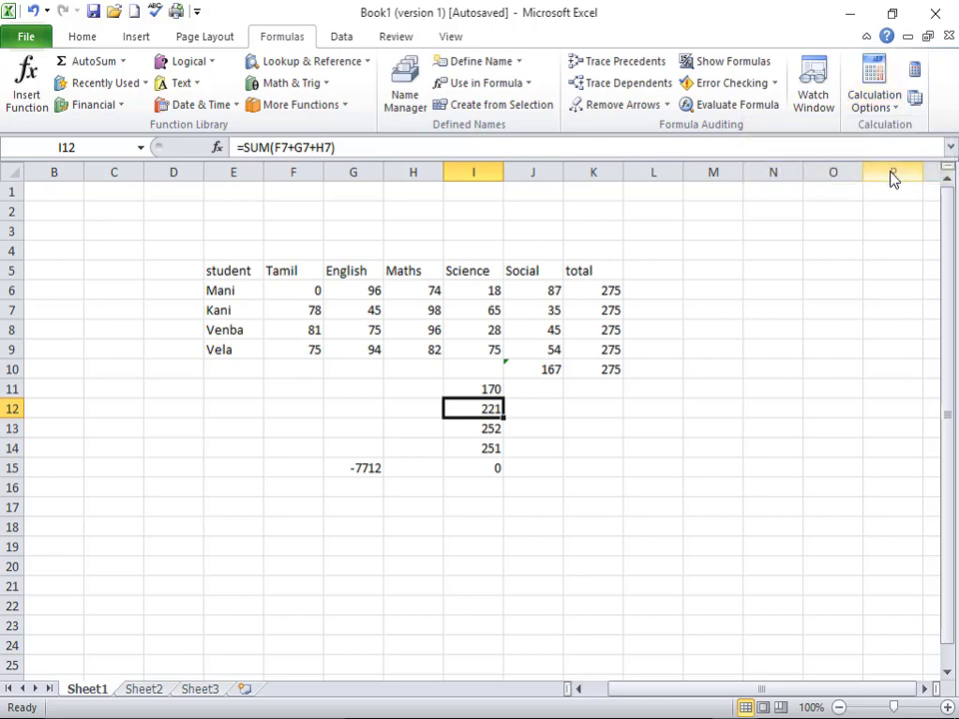
click(359, 290)
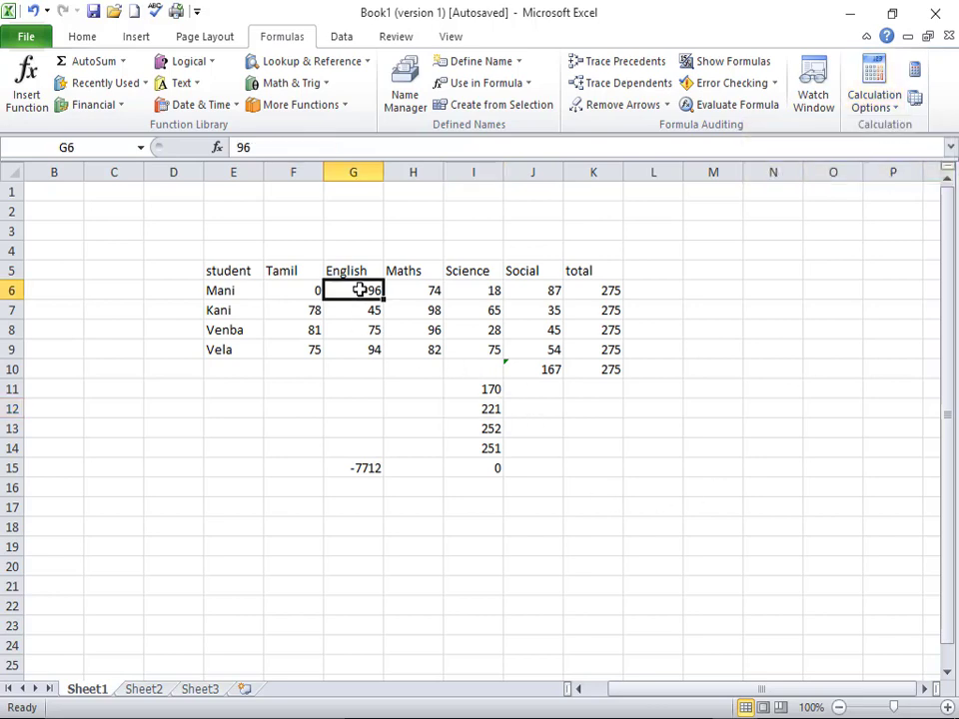
text(0)
key(Tab)
text(0)
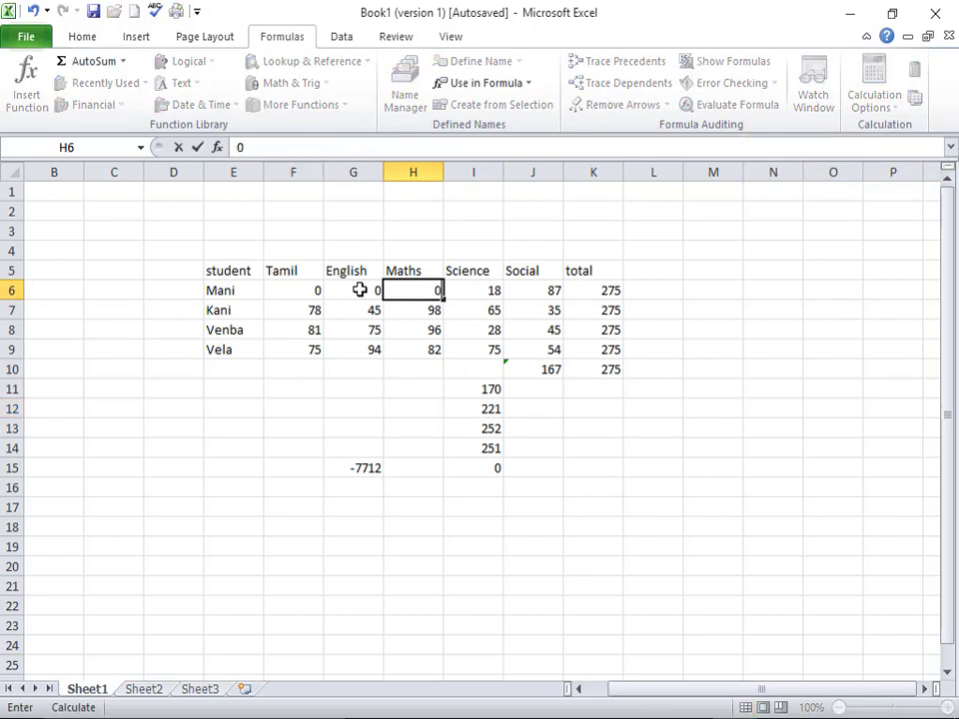
click(361, 291)
drag(467, 389, 467, 506)
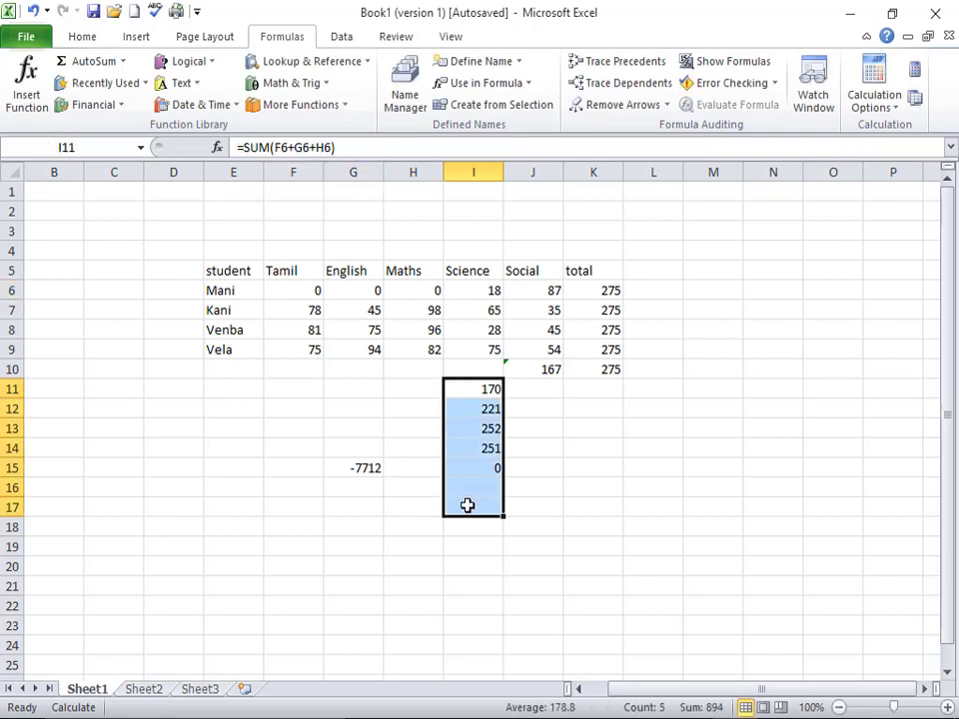
click(466, 505)
Set the calculation mode to Automatic Except for Data Tables and check which option is active.
click(863, 100)
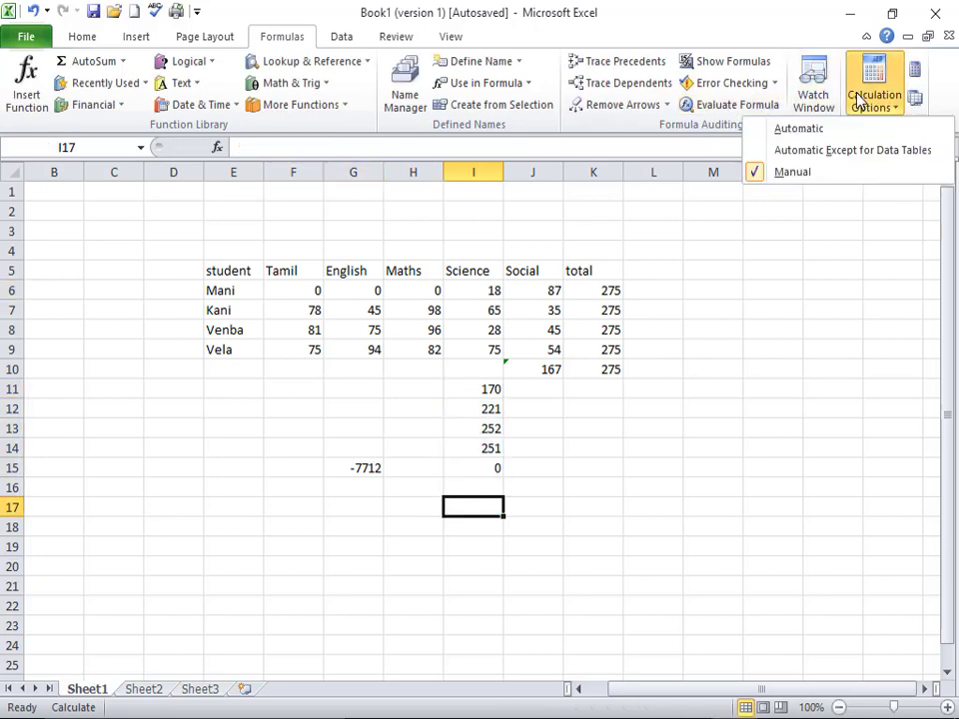
click(841, 152)
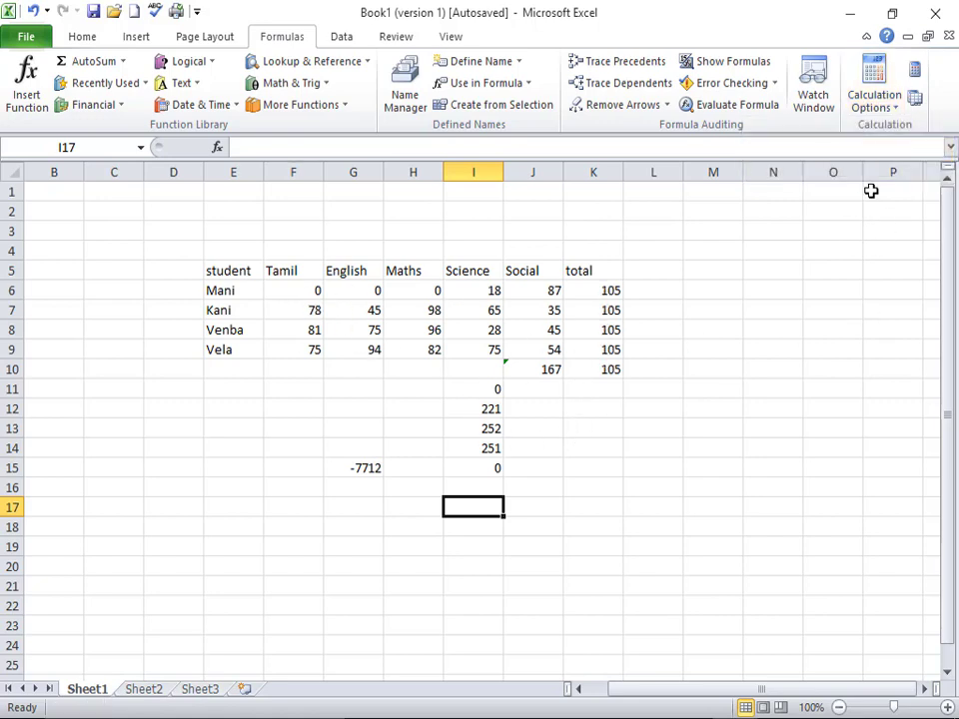
click(877, 117)
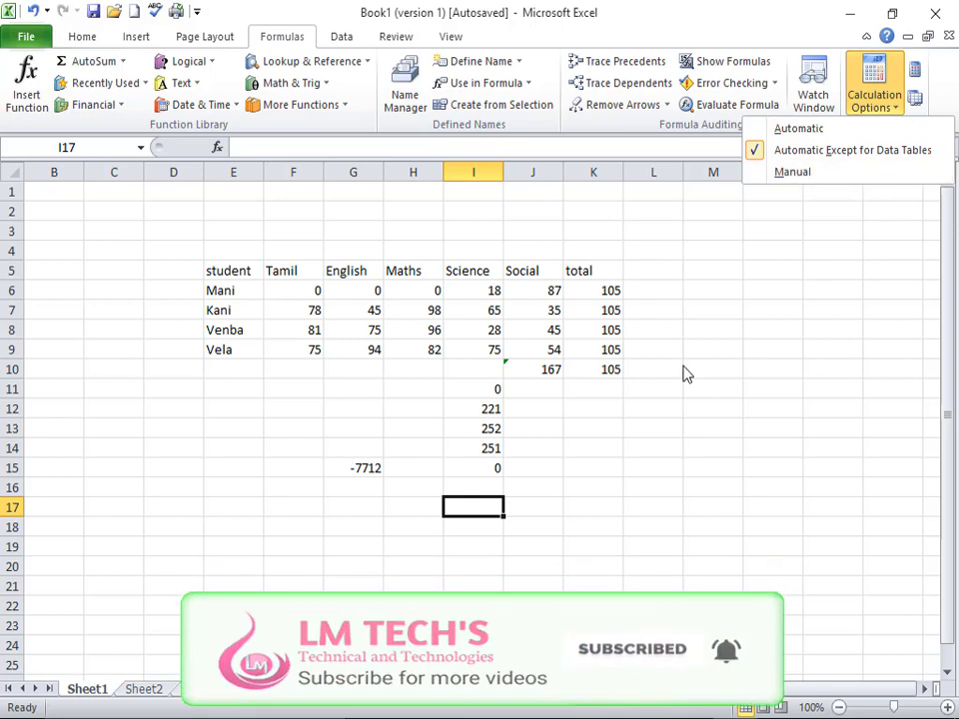
Select the range C2:L16 covering the marks table and the sums below it.
click(640, 489)
drag(640, 490, 80, 208)
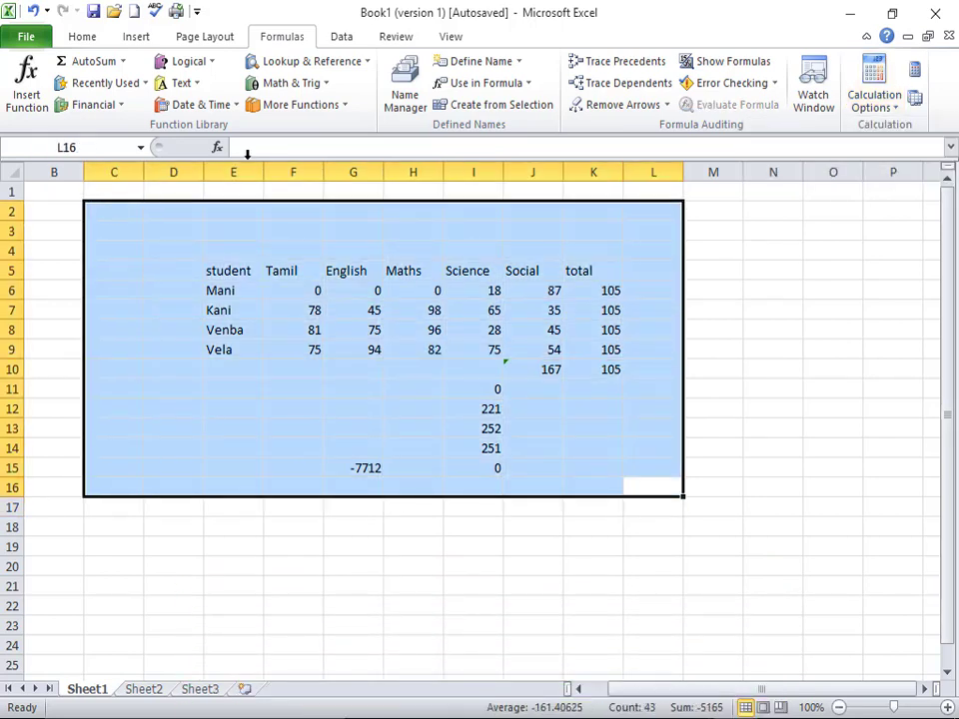